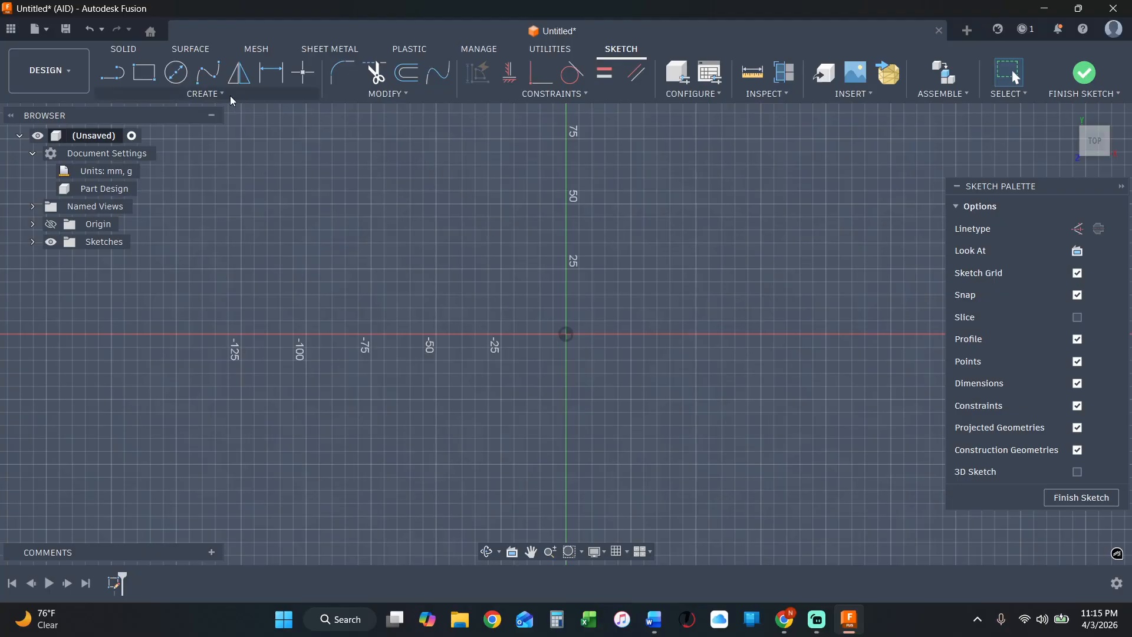
# Sketch two concentric circles centred on the origin, the outer one about 136 mm in diameter and a smaller one inside it.
pyautogui.click(175, 72)
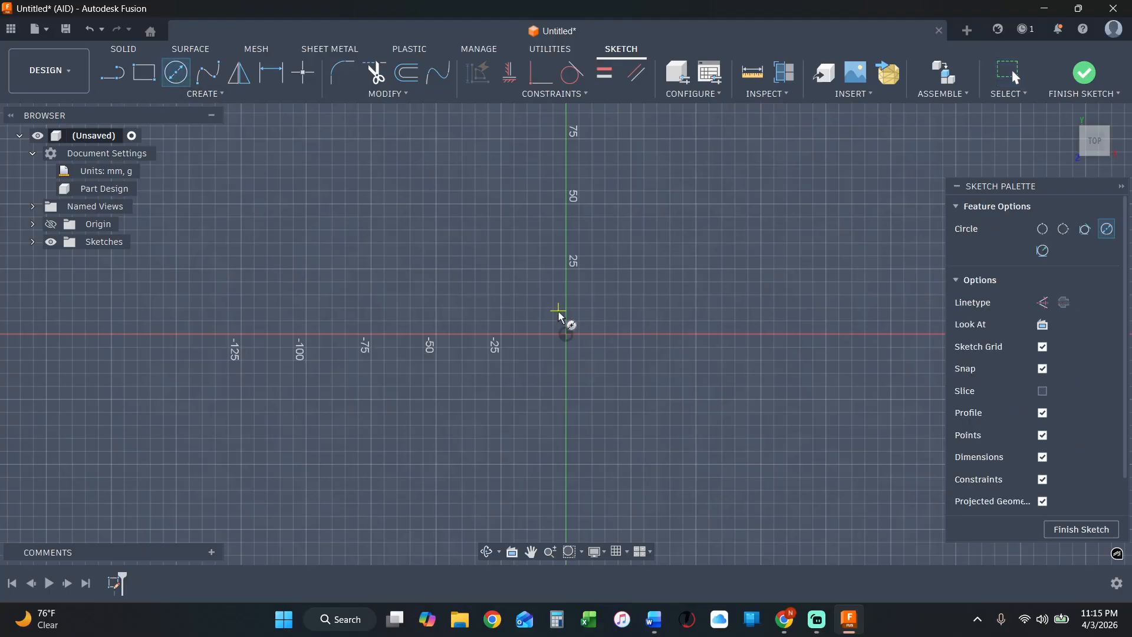
pyautogui.click(566, 334)
pyautogui.click(720, 245)
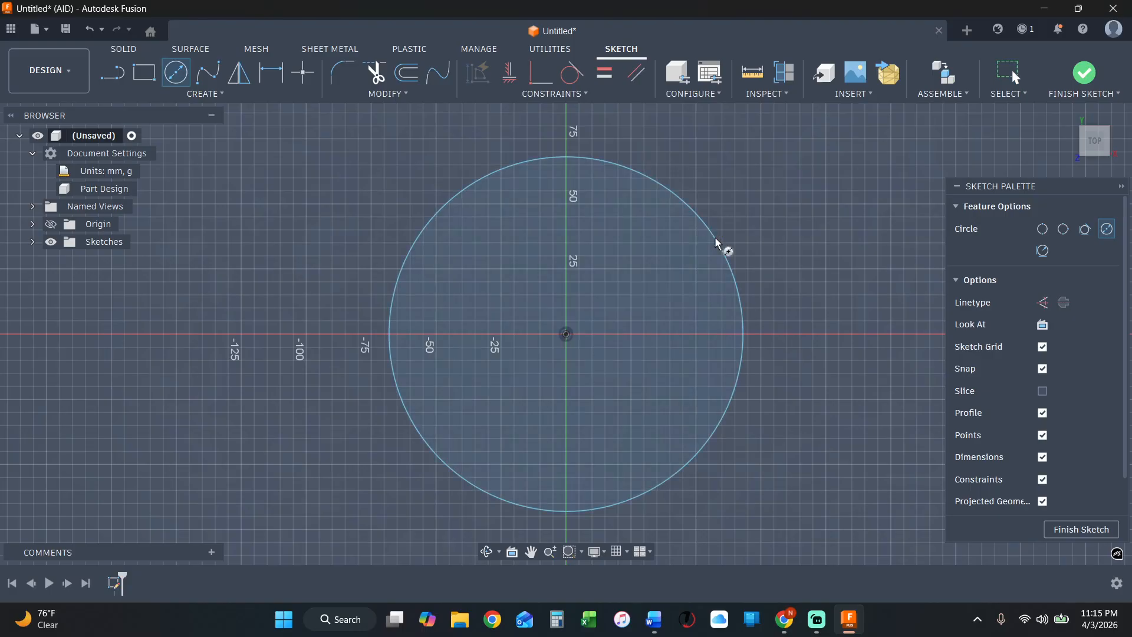
pyautogui.click(566, 334)
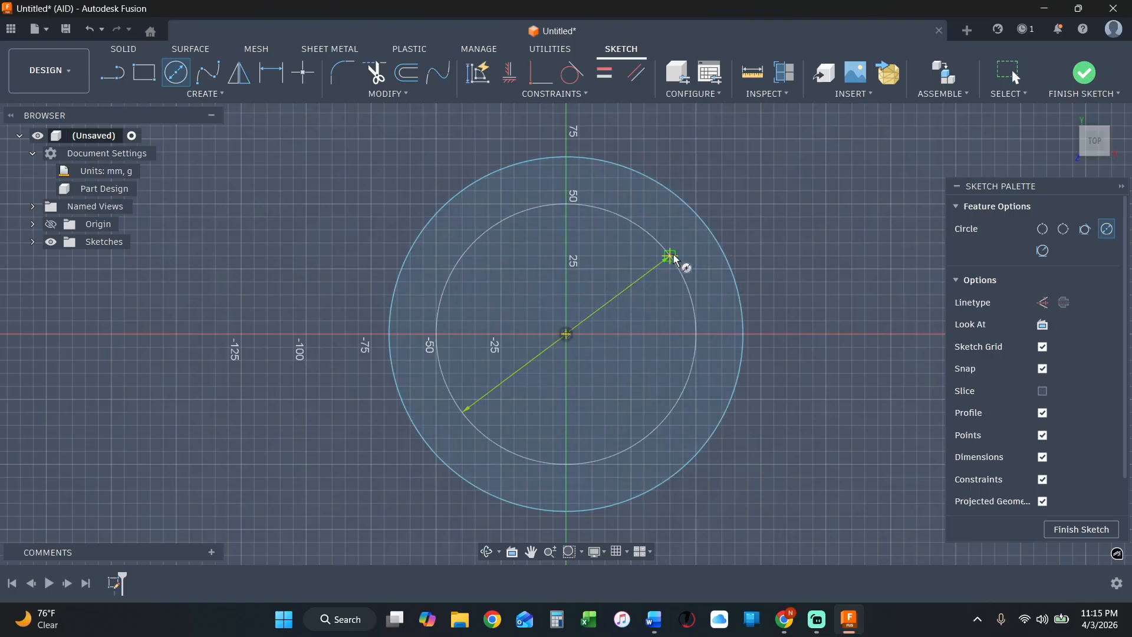
pyautogui.click(681, 269)
pyautogui.press('Escape')
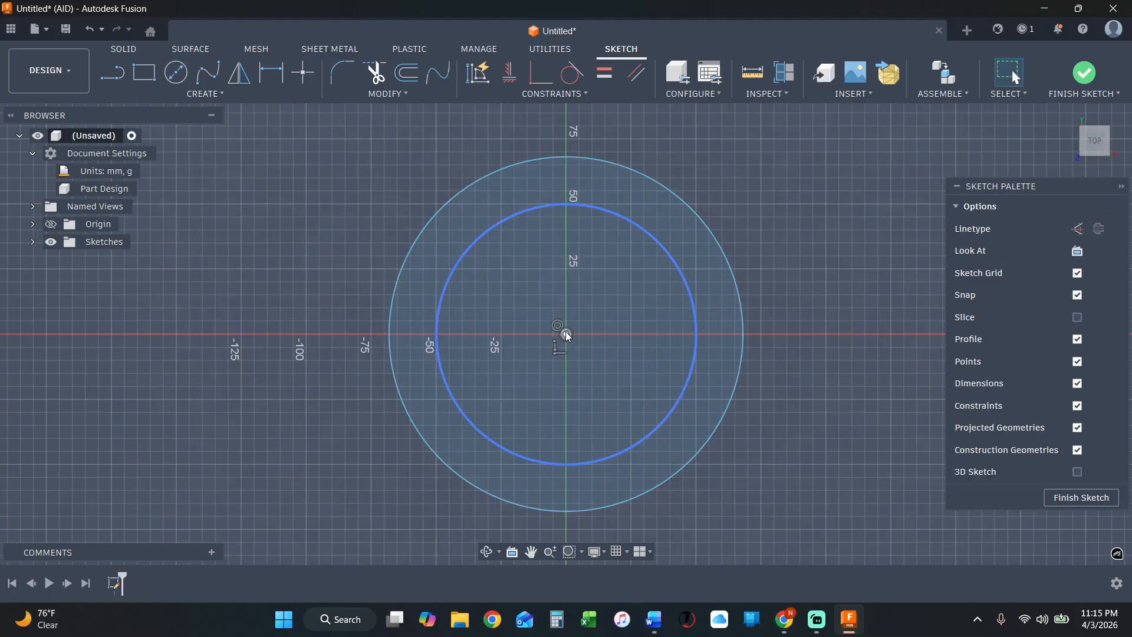
# Delete the concentric constraint that ties the two circles together at the origin.
pyautogui.click(566, 334)
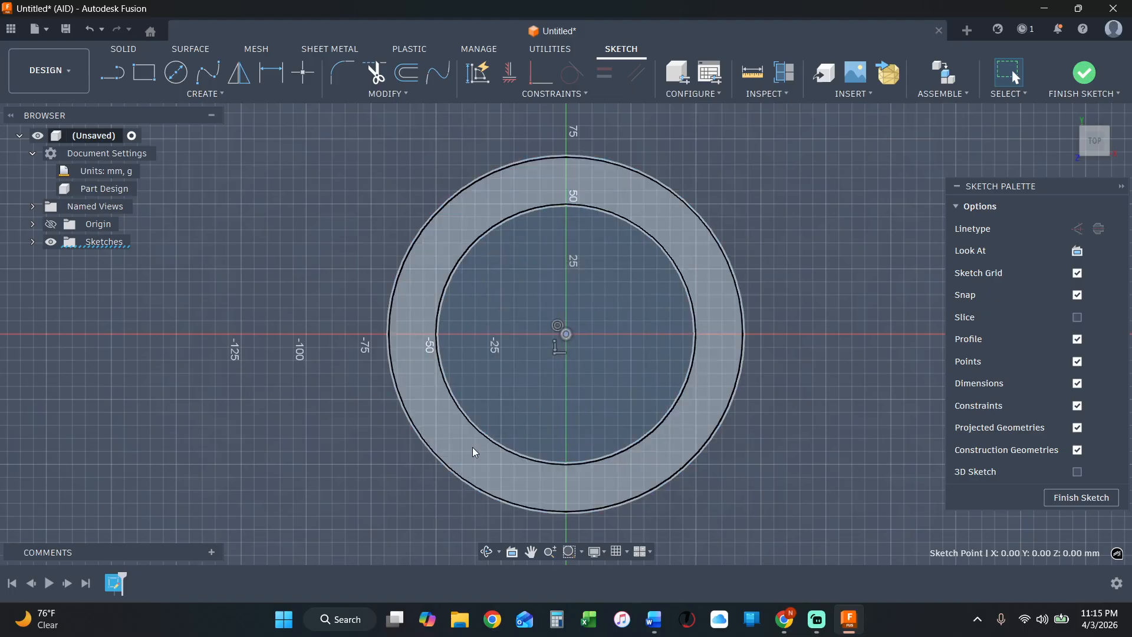
pyautogui.click(411, 420)
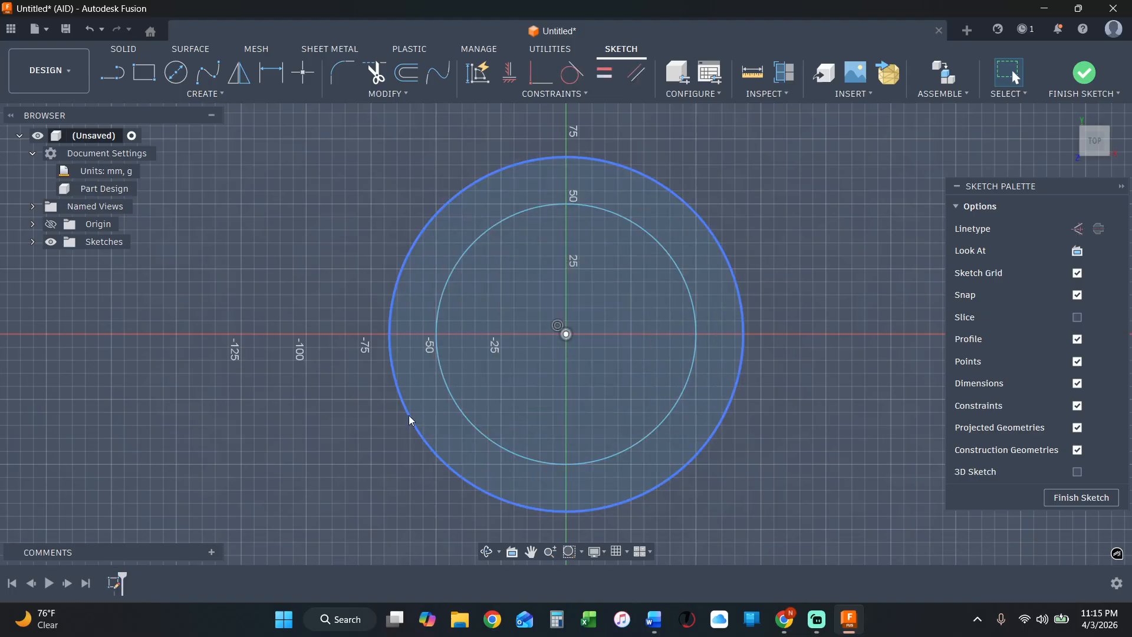
pyautogui.click(410, 417)
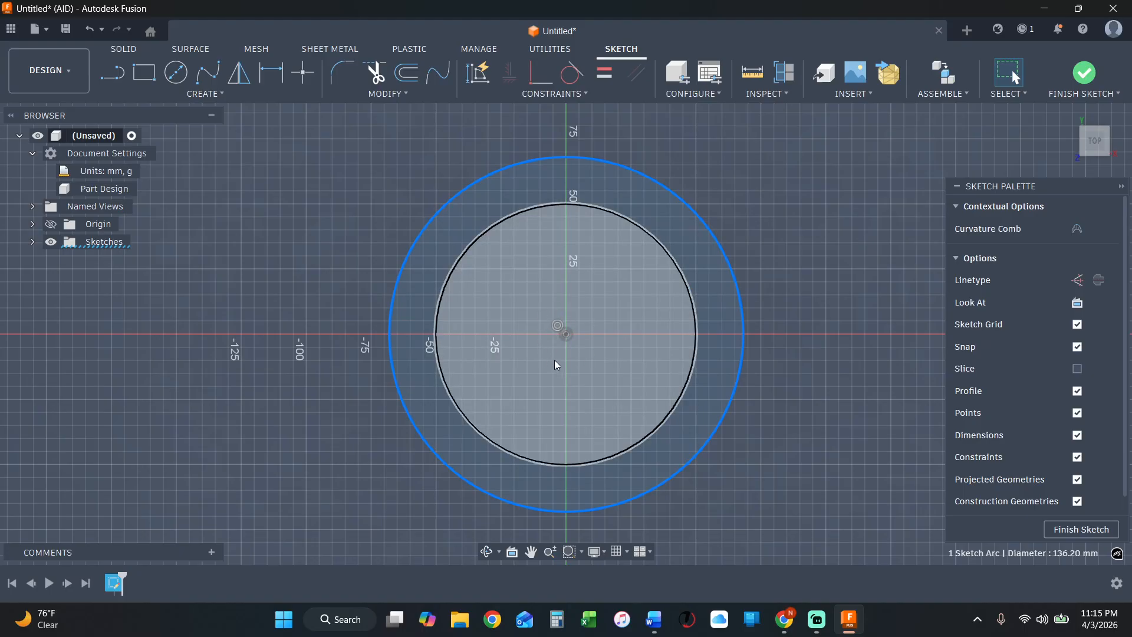
pyautogui.click(558, 326)
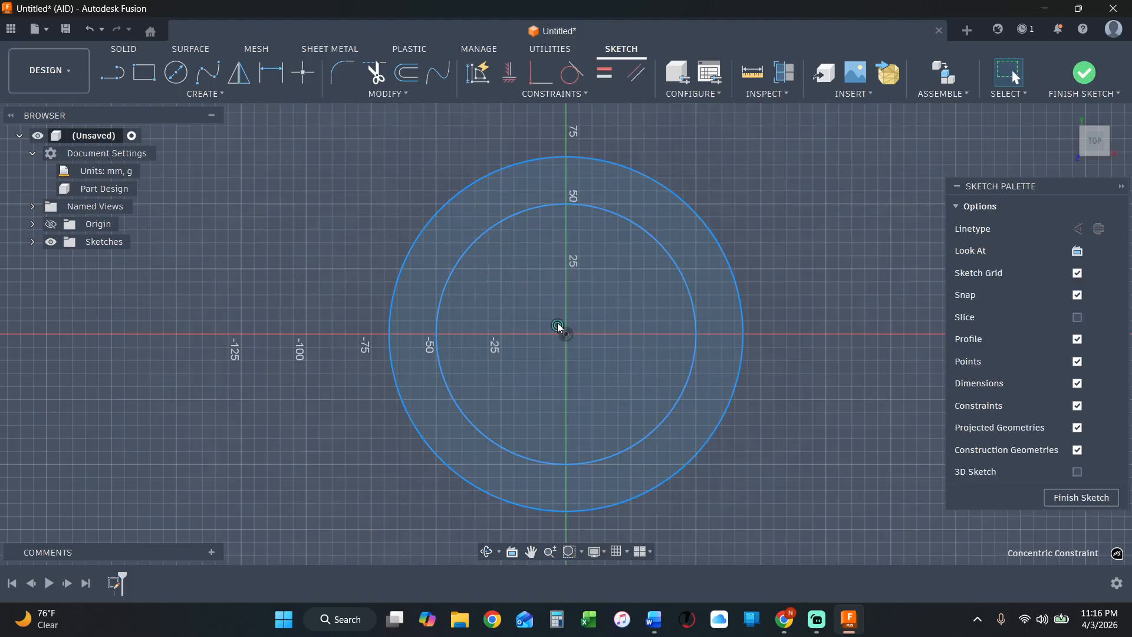
pyautogui.press('Delete')
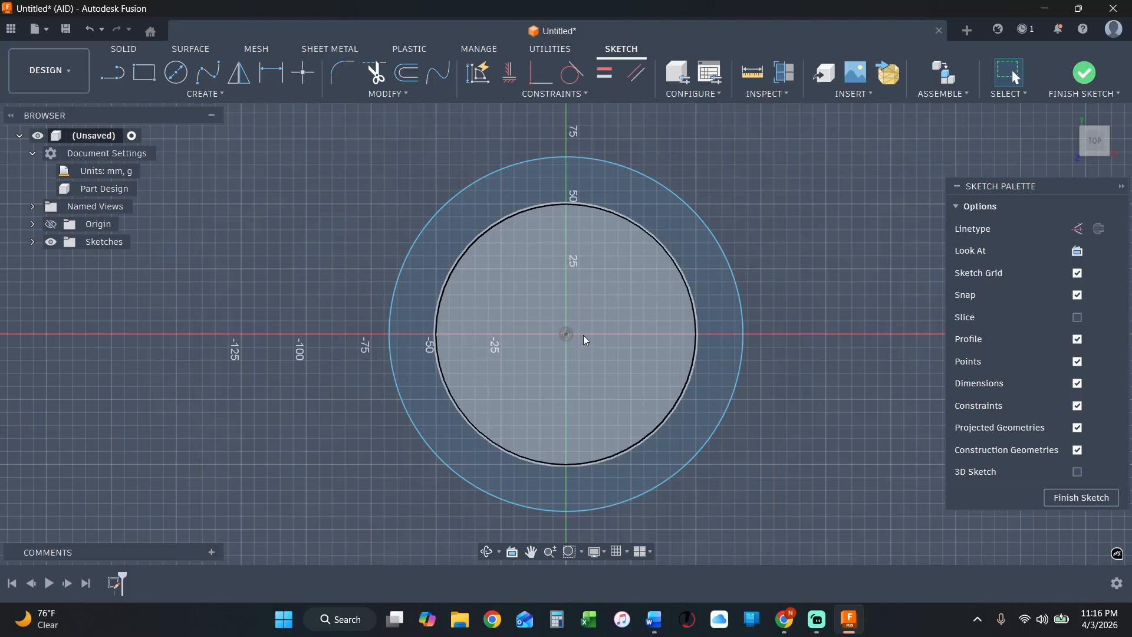
# Move the smaller circle out of the larger one, placing its centre at about X -135, Y 15 mm.
pyautogui.moveTo(567, 334); pyautogui.dragTo(215, 296)
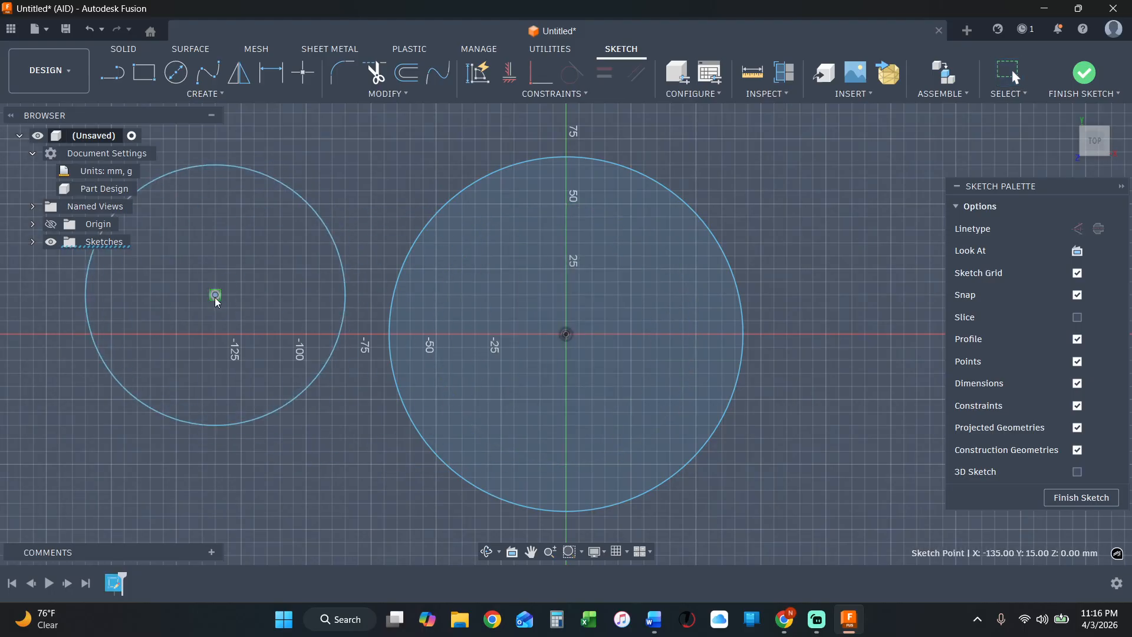
pyautogui.click(570, 335)
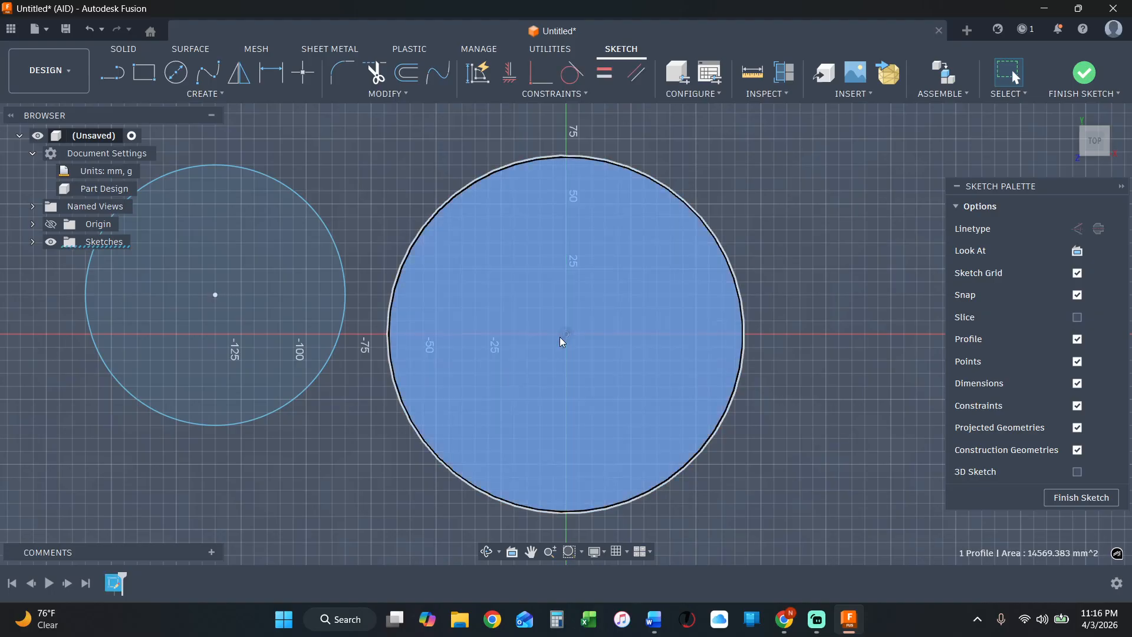
pyautogui.press('Escape')
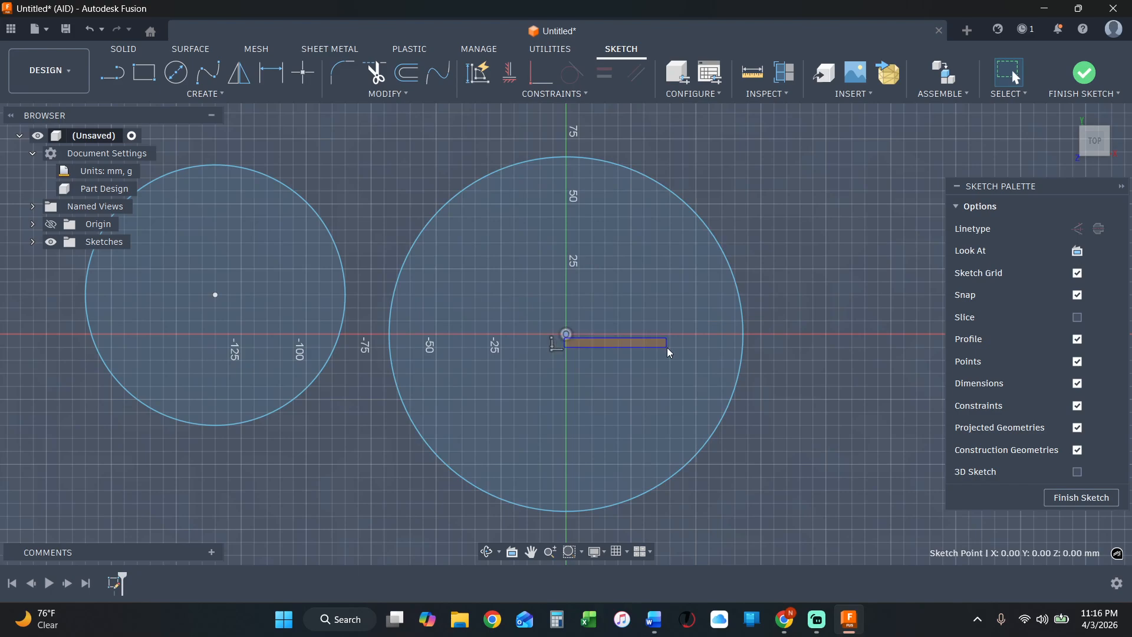
# Sketch two separate slanted lines above the smaller circle, both rising toward the Y axis at slightly different angles.
pyautogui.scroll(-2, 838, 387)
pyautogui.scroll(-1, 622, 363)
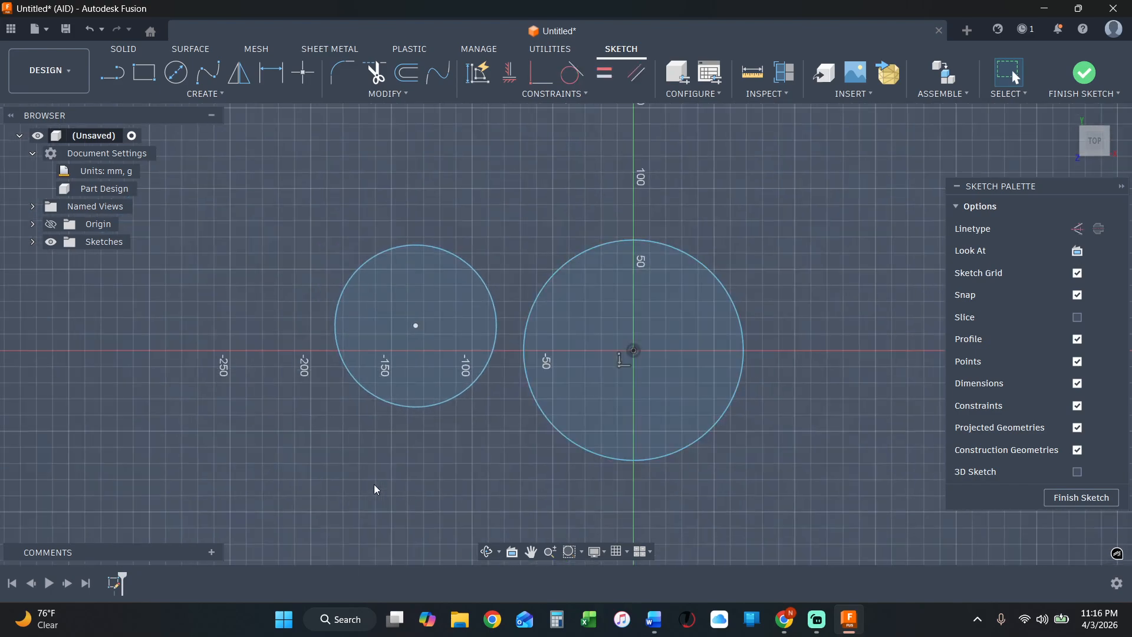
pyautogui.press('l')
pyautogui.click(246, 236)
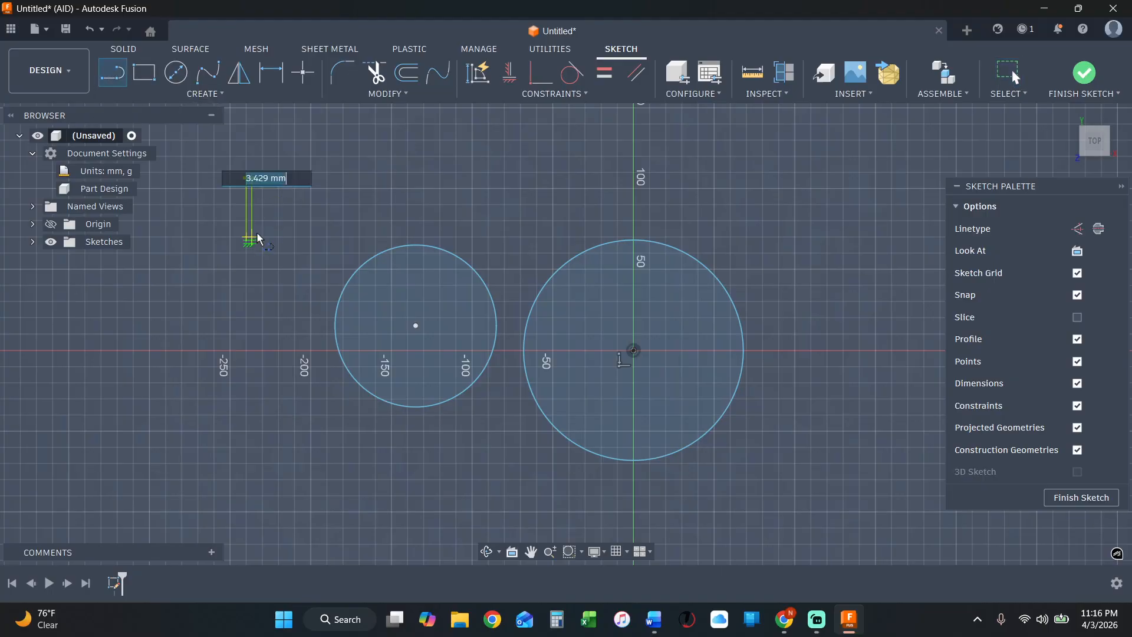
pyautogui.click(387, 132)
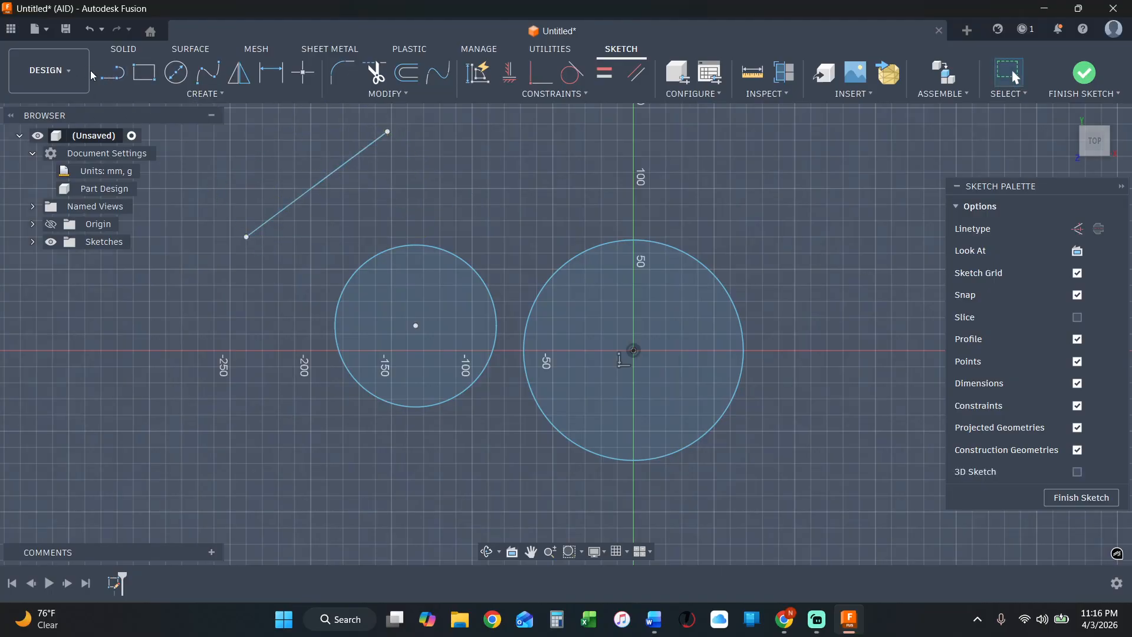
pyautogui.click(317, 262)
pyautogui.click(482, 167)
pyautogui.press('Escape')
# Apply a Parallel constraint between the two slanted lines.
pyautogui.click(380, 137)
pyautogui.keyDown('shift'); pyautogui.click(452, 184); pyautogui.keyUp('shift')
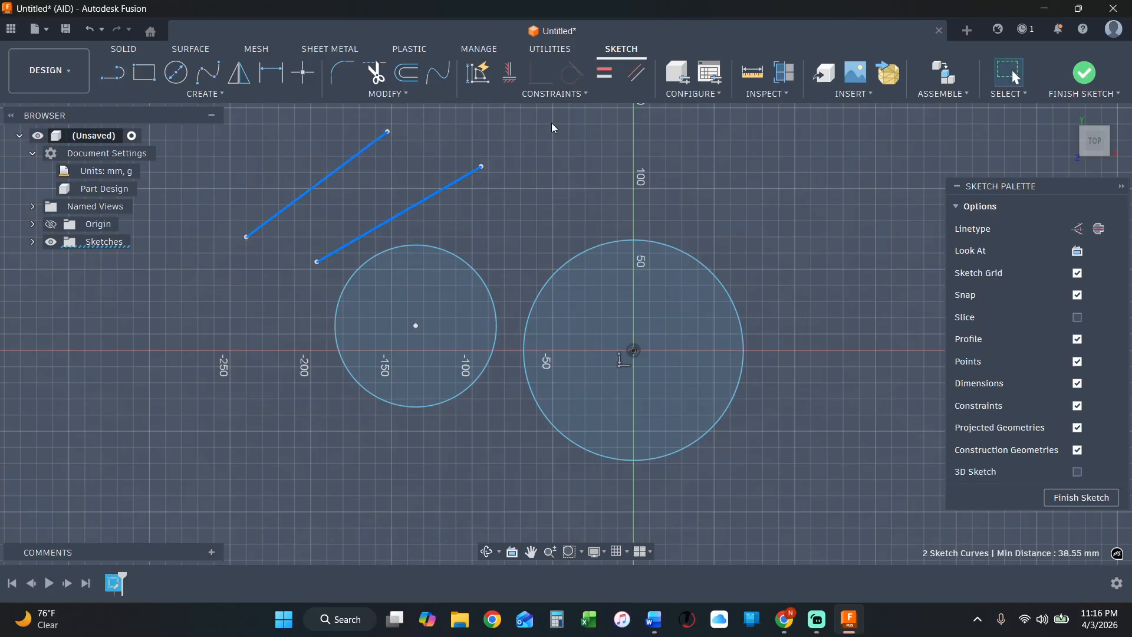
pyautogui.click(636, 73)
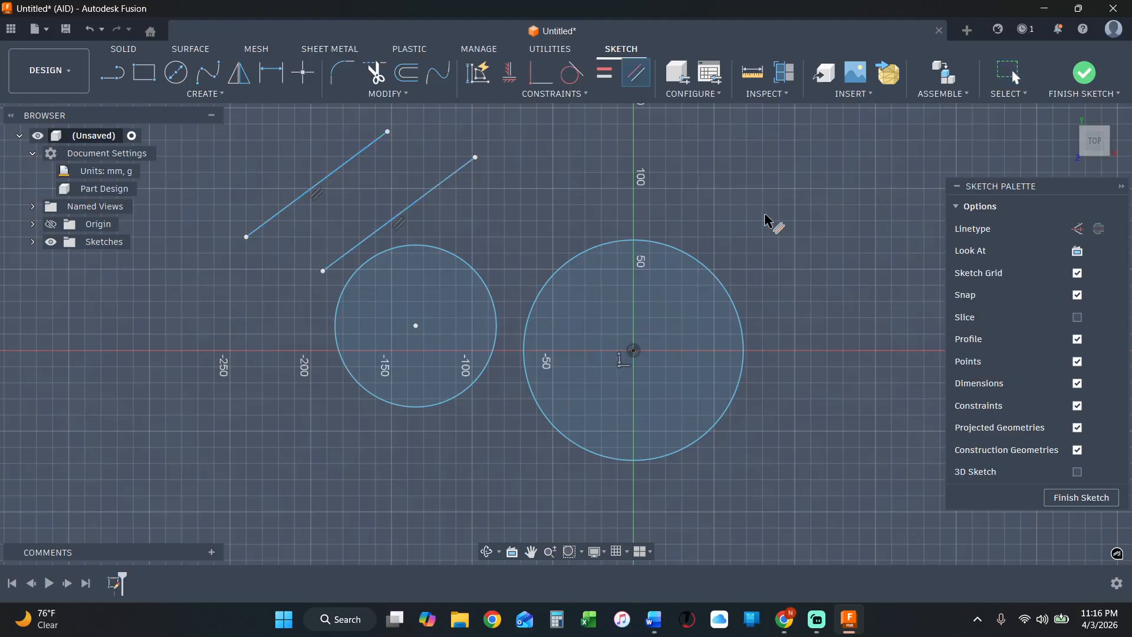
# Delete the parallel constraint between the two slanted lines and shift the upper endpoint of the line nearer the circles.
pyautogui.click(402, 225)
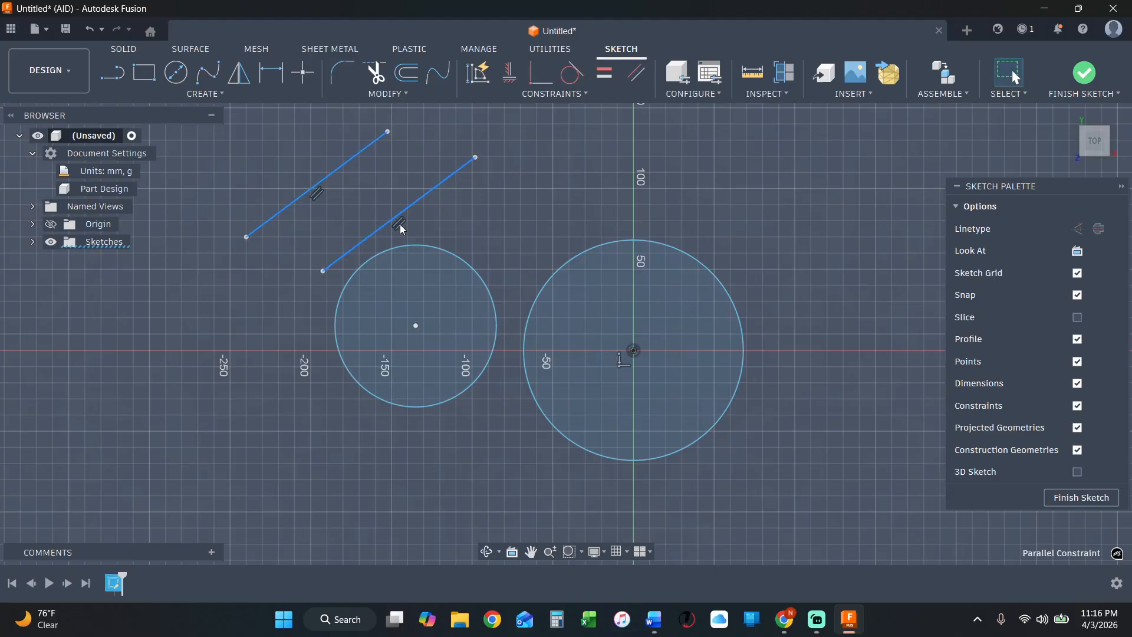
pyautogui.press('Delete')
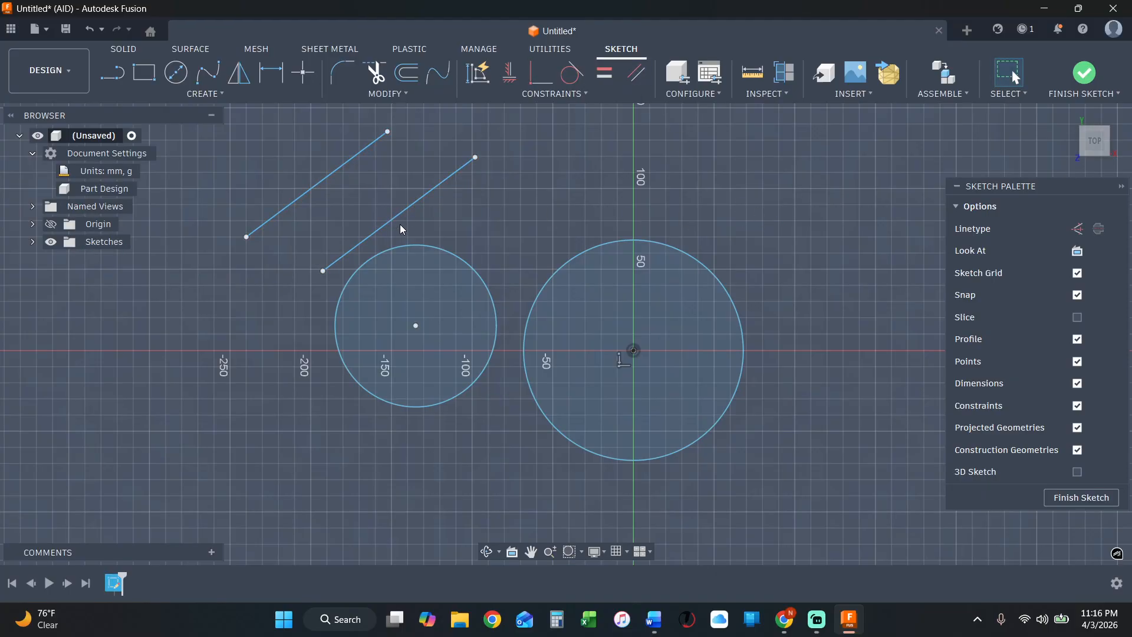
pyautogui.moveTo(480, 154)
pyautogui.mouseDown()
pyautogui.moveTo(493, 221)
pyautogui.moveTo(473, 150)
pyautogui.mouseUp()
pyautogui.click(521, 203)
# Delete all the sketch geometry, both circles and both slanted lines.
pyautogui.scroll(-3, 557, 228)
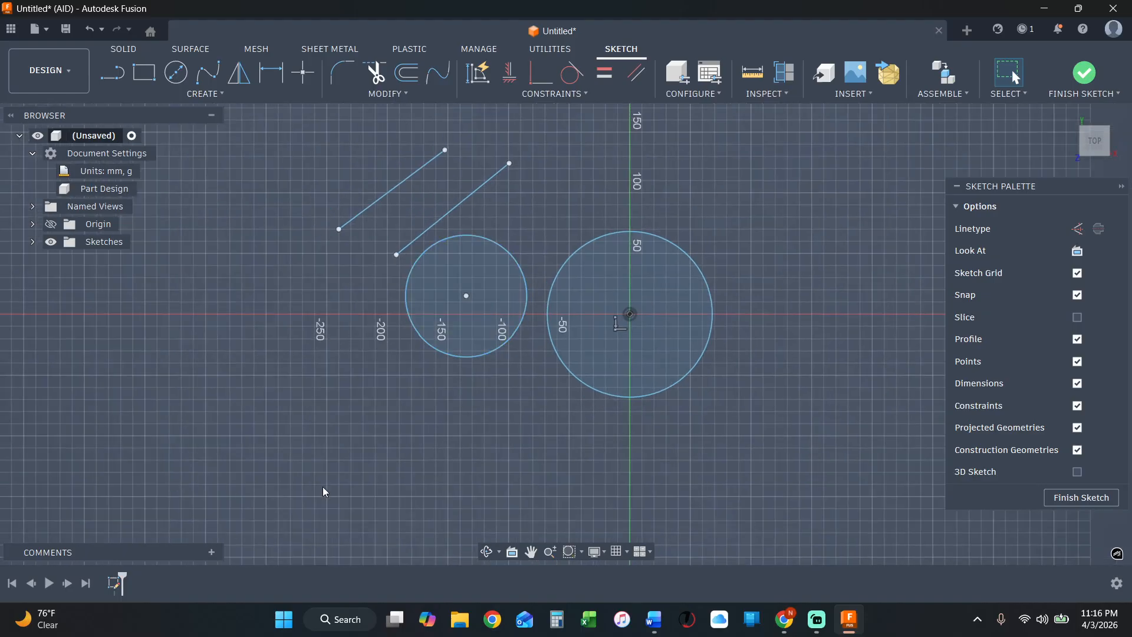
pyautogui.moveTo(302, 419); pyautogui.dragTo(844, 108)
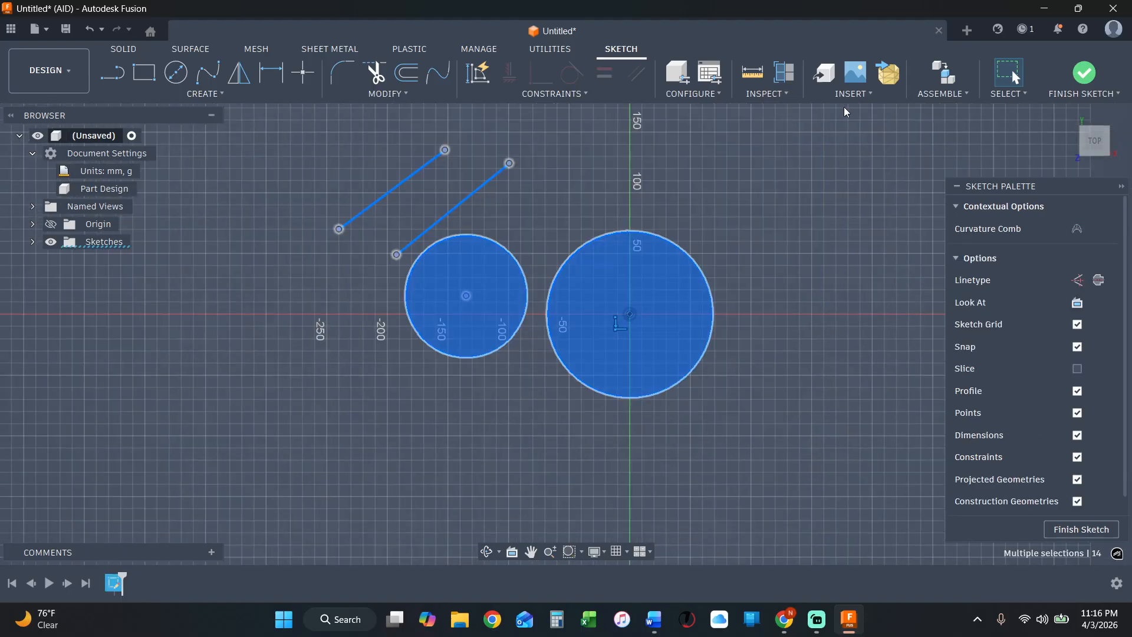
pyautogui.press('Delete')
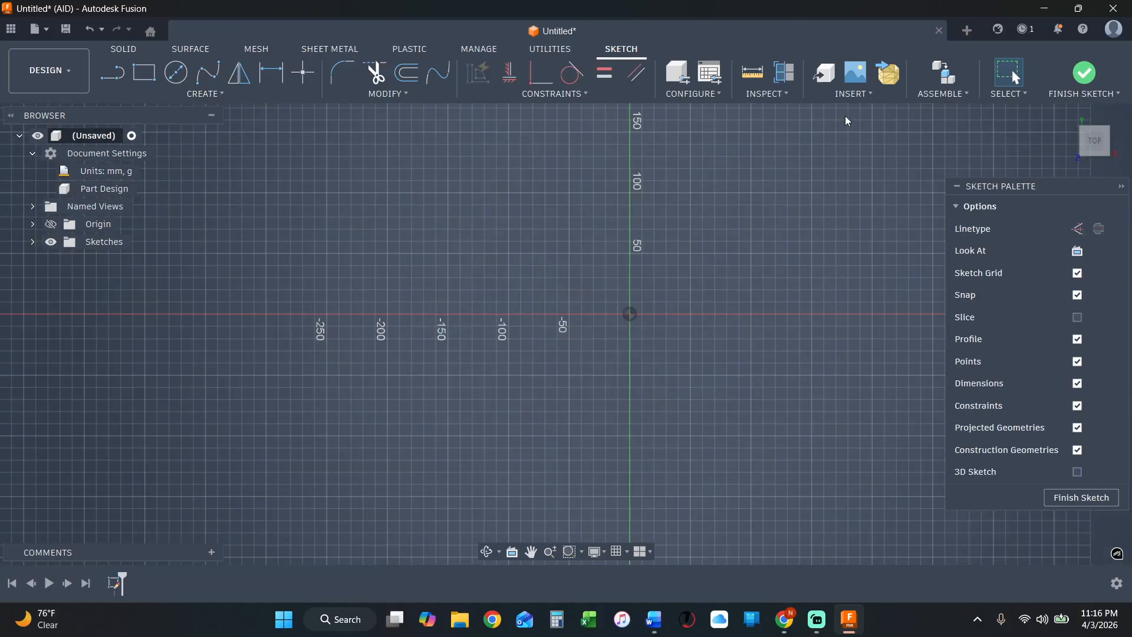
# Draw a closed U-shaped profile of straight lines, 100 mm tall, with its base on the X axis spanning the origin and a rectangular notch on top.
pyautogui.scroll(2, 783, 278)
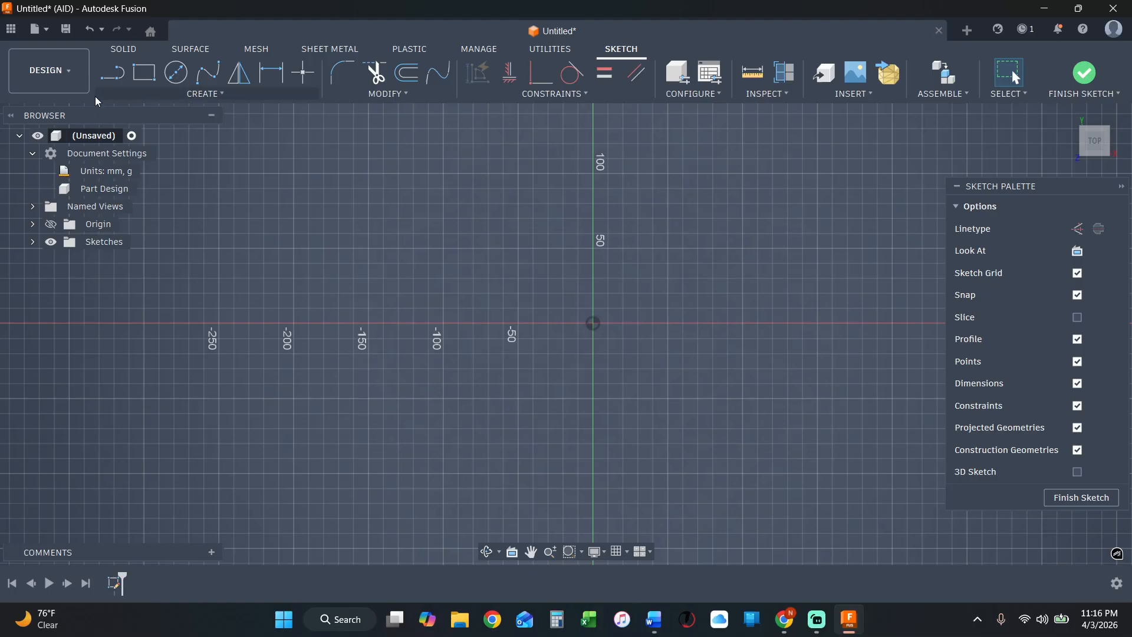
pyautogui.click(118, 74)
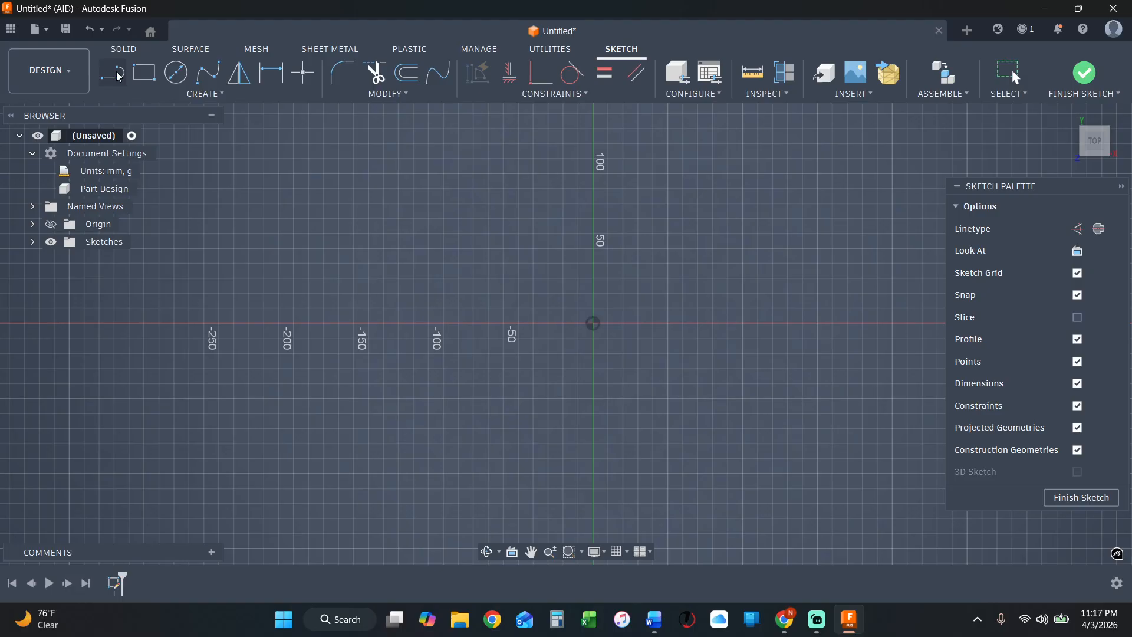
pyautogui.click(118, 75)
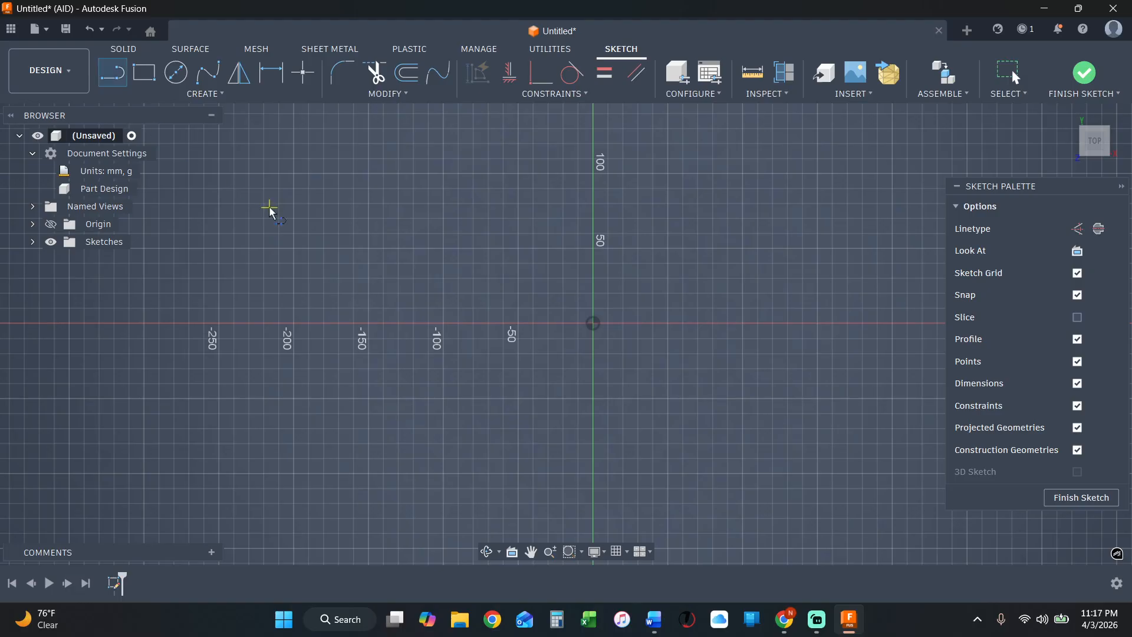
pyautogui.click(474, 324)
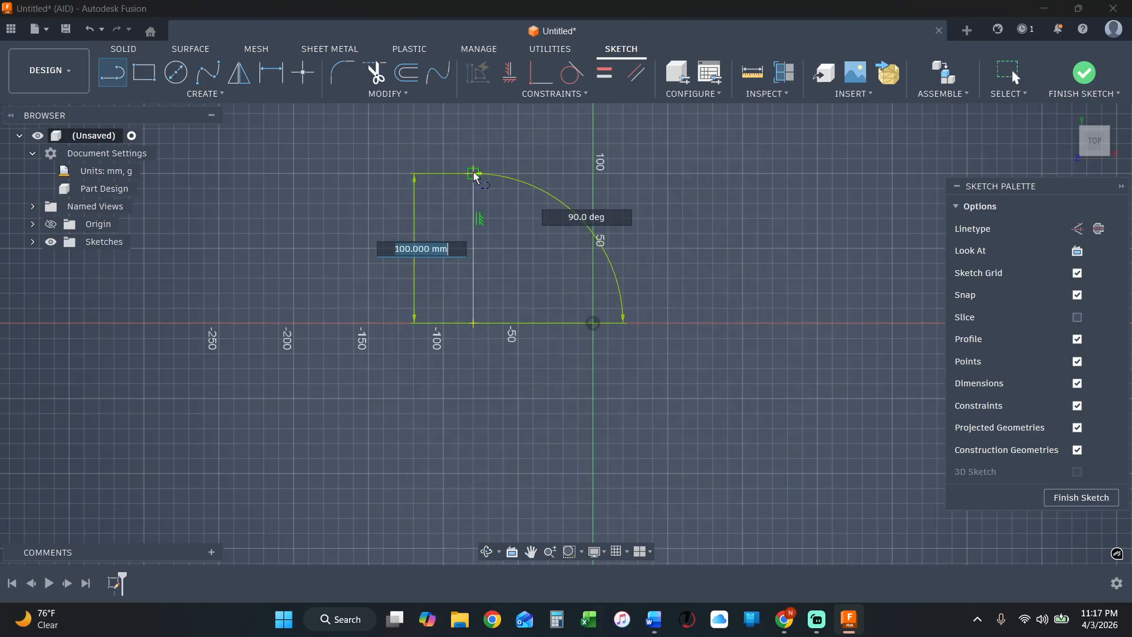
pyautogui.click(474, 174)
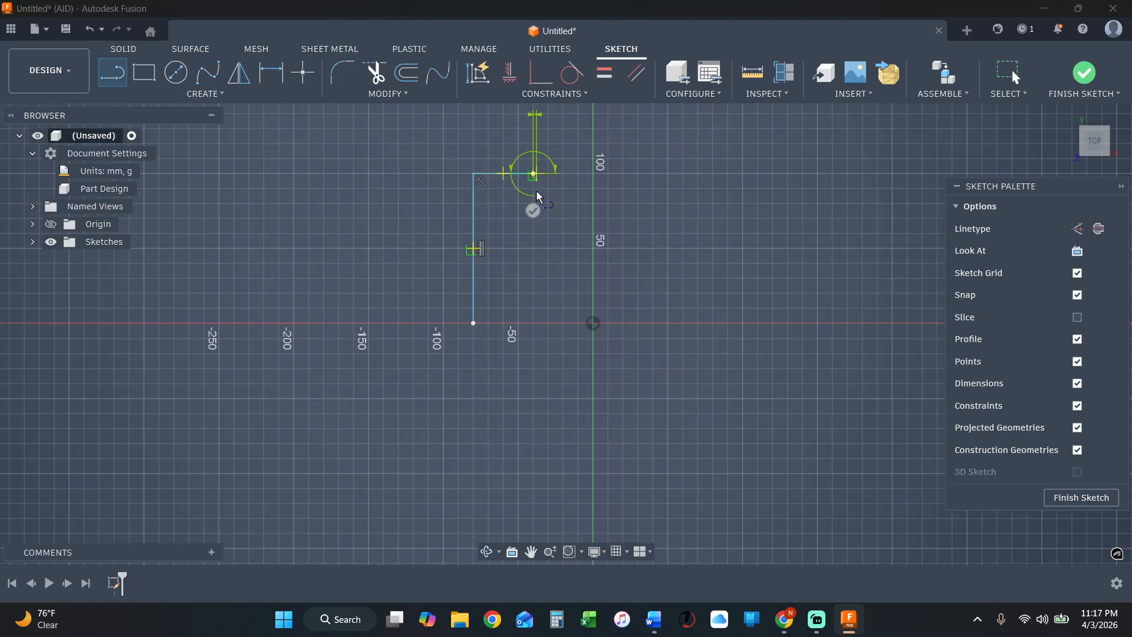
pyautogui.click(534, 243)
pyautogui.click(662, 243)
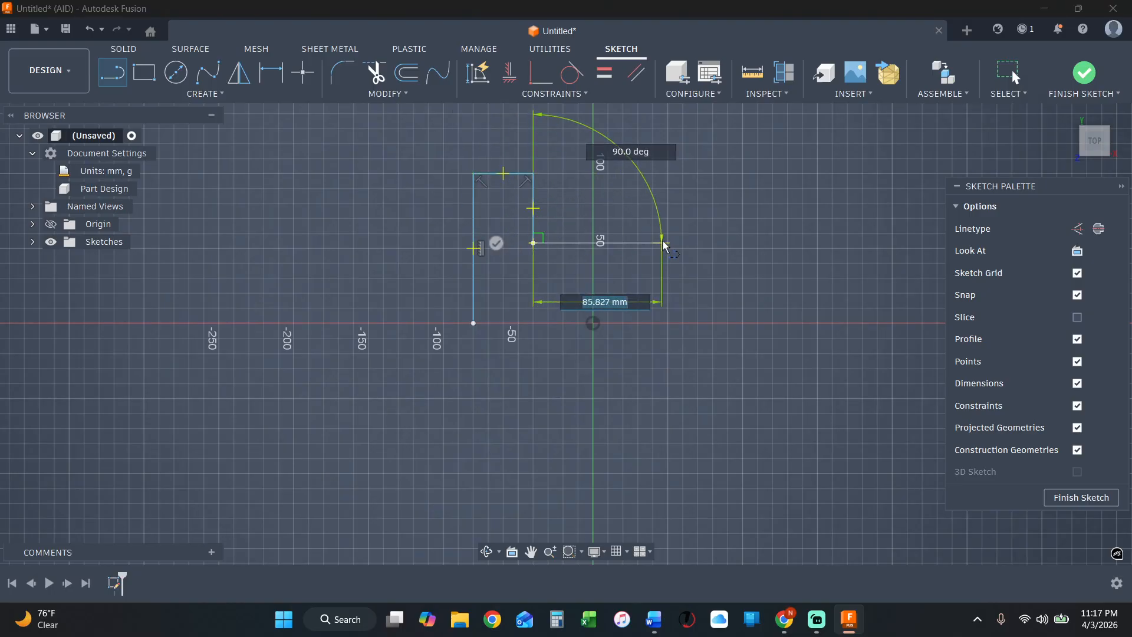
pyautogui.click(662, 174)
pyautogui.click(728, 175)
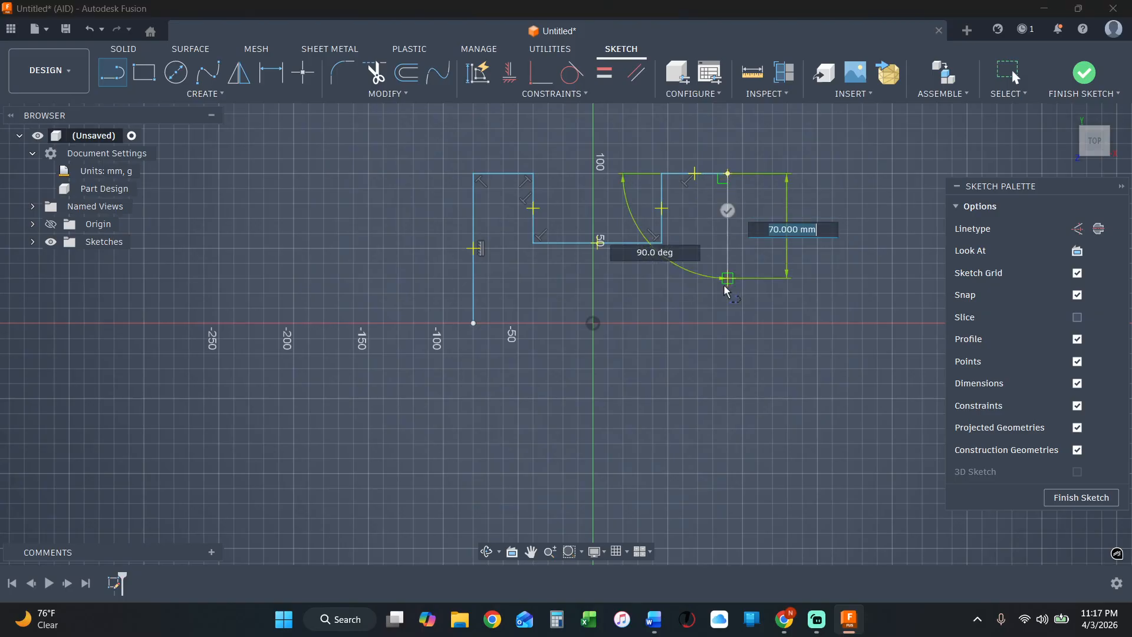
pyautogui.click(728, 323)
pyautogui.click(474, 323)
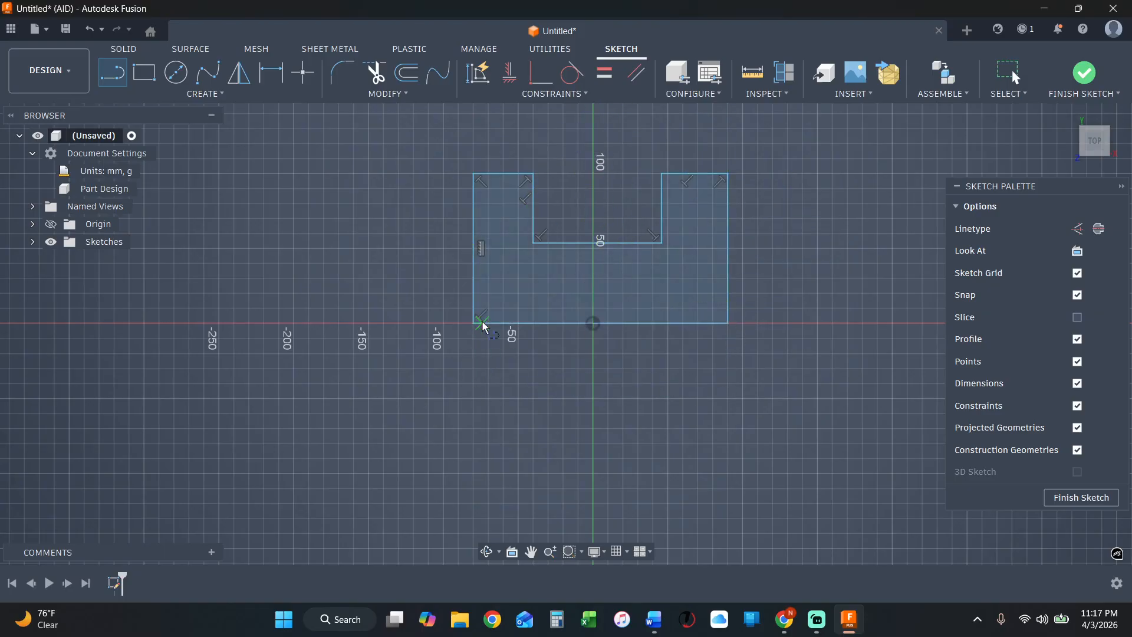
pyautogui.press('Escape')
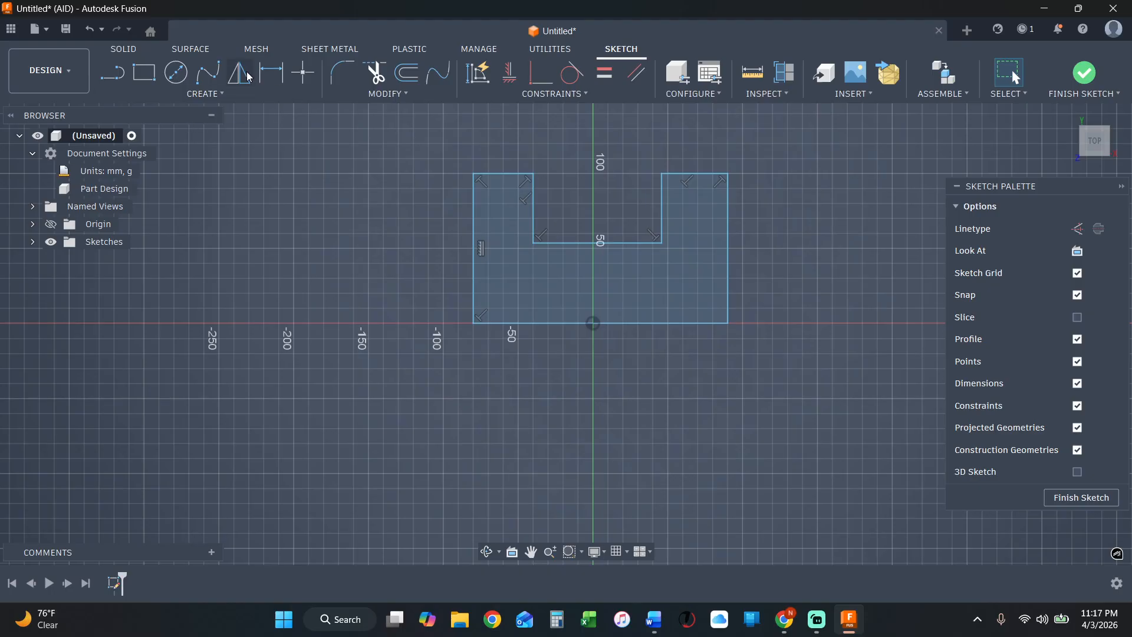
# Dimension the width of the U profile's left arm between its two vertical edges at 40 mm, placed above the arm.
pyautogui.click(271, 72)
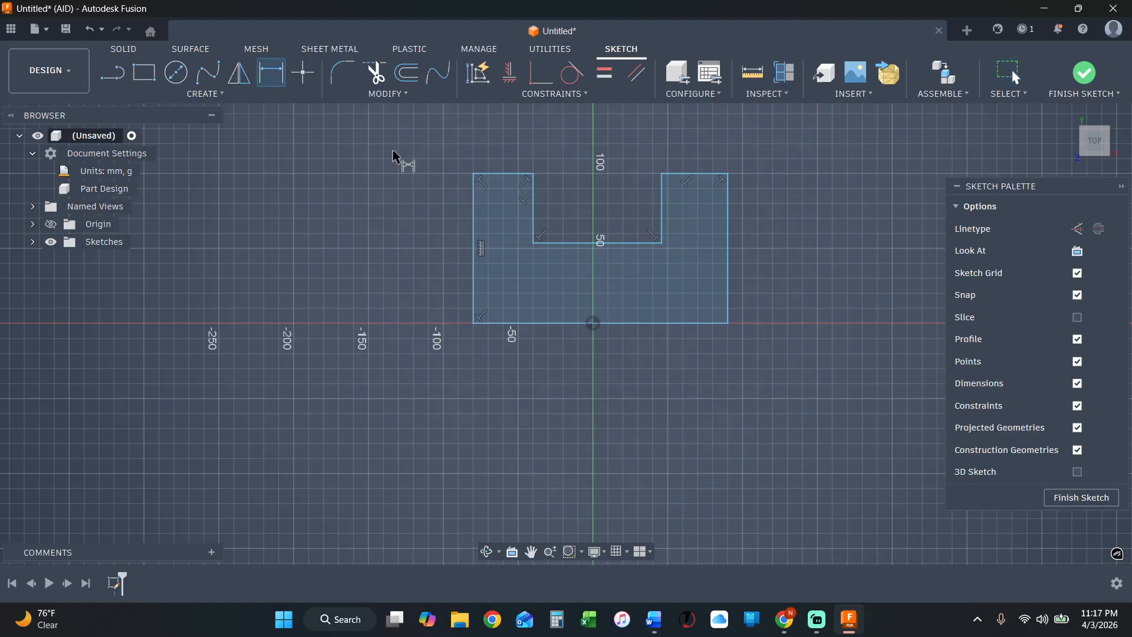
pyautogui.click(476, 202)
pyautogui.click(535, 200)
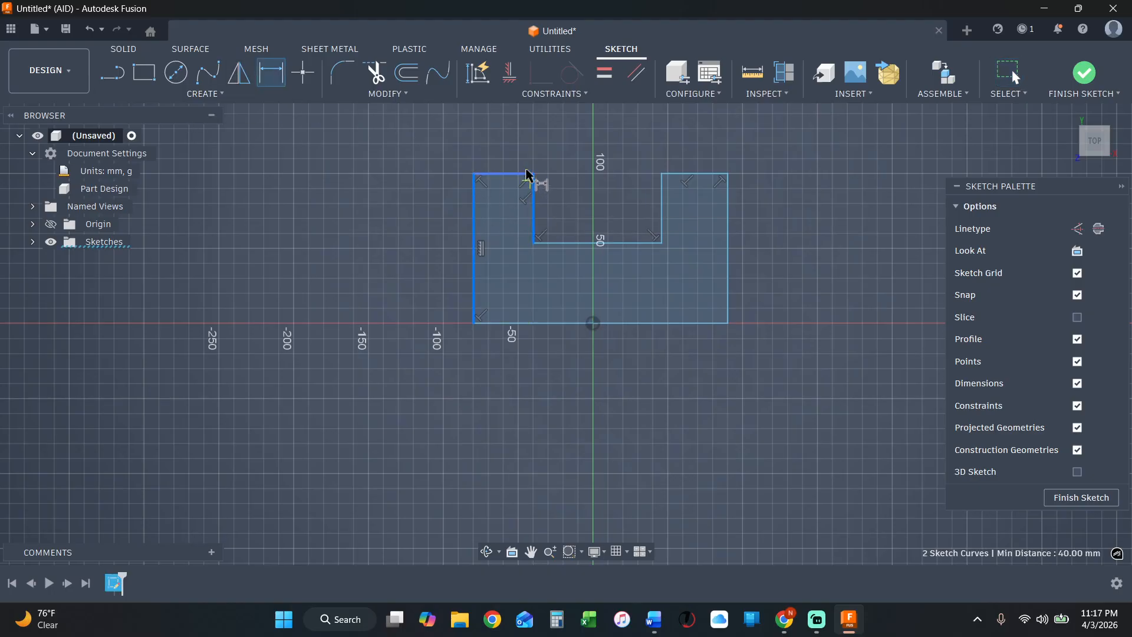
pyautogui.click(508, 145)
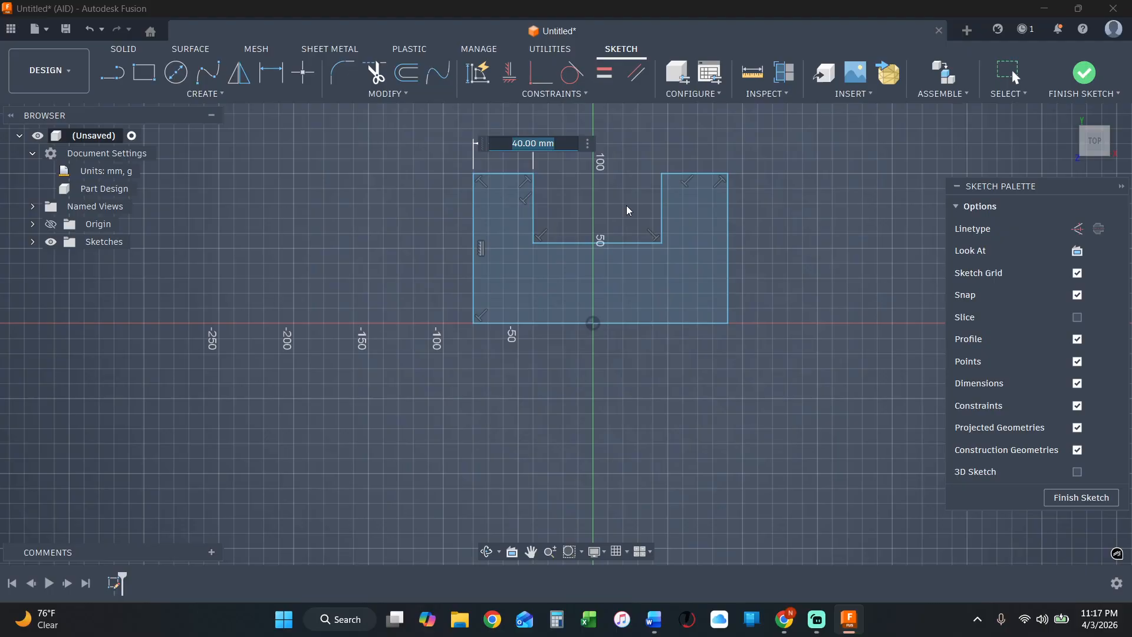
pyautogui.press('Return')
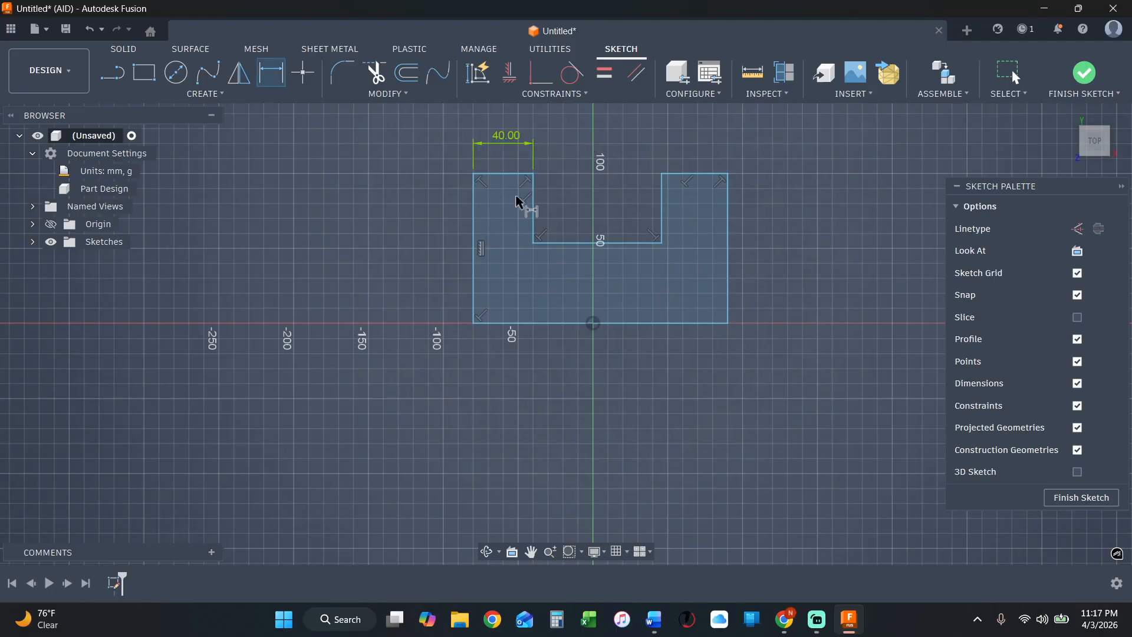
# Dimension the notch's width between its two vertical edges at 80 mm, placed above the profile.
pyautogui.scroll(-1, 645, 248)
pyautogui.scroll(3, 646, 150)
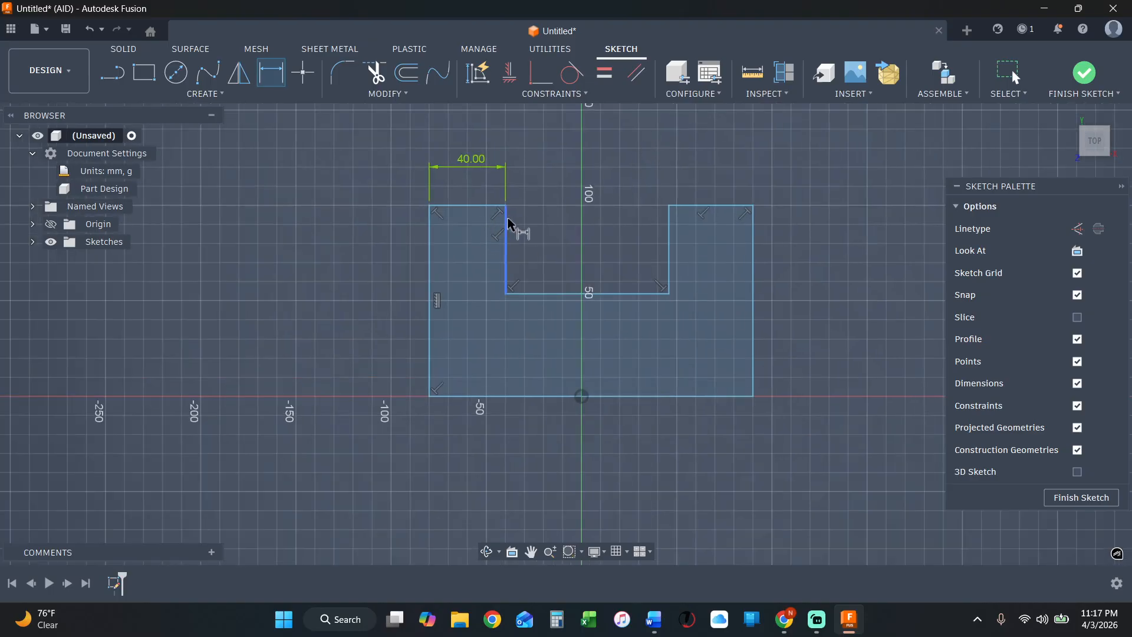
pyautogui.click(507, 227)
pyautogui.click(669, 236)
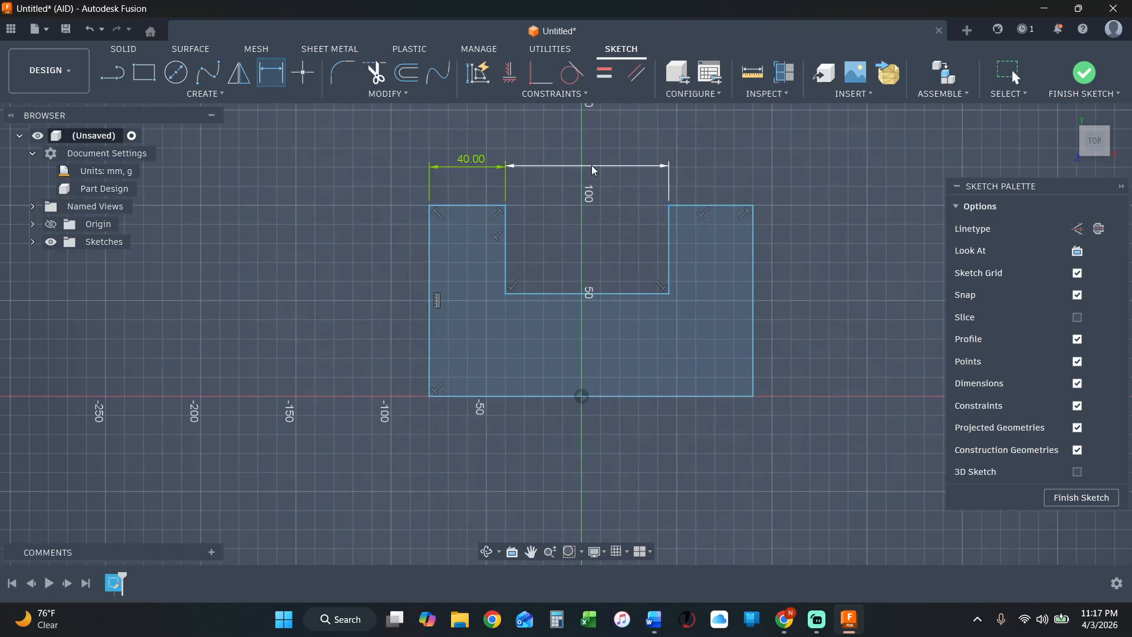
pyautogui.click(593, 165)
pyautogui.write('80')
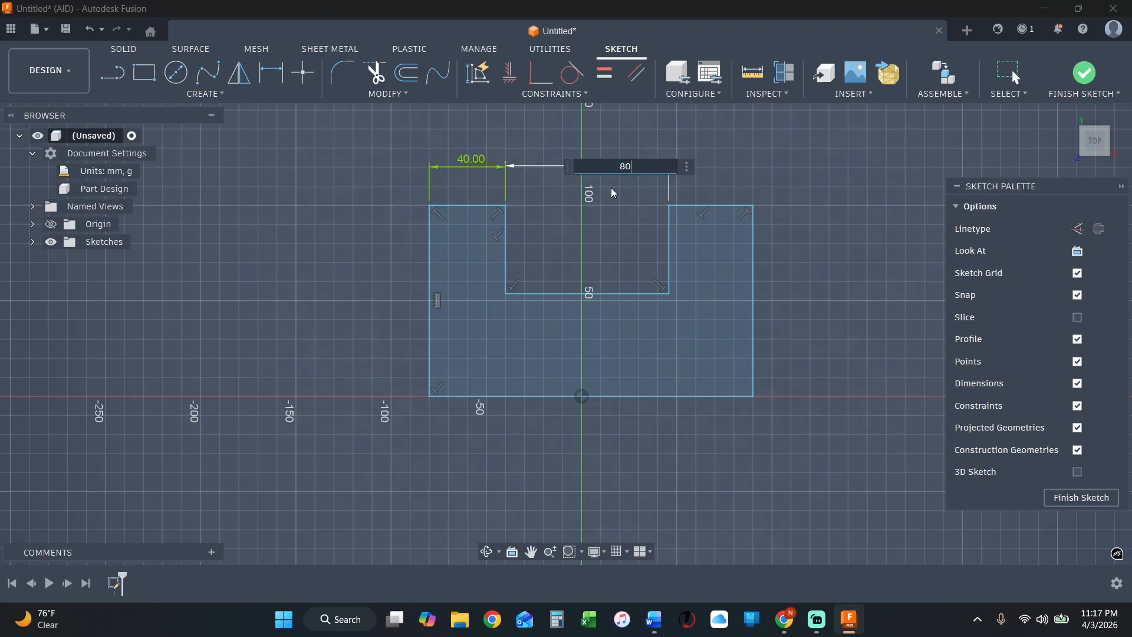
pyautogui.press('Return')
# Dimension the width of the right arm between its two vertical edges at 40 mm, placed above the arm.
pyautogui.click(659, 237)
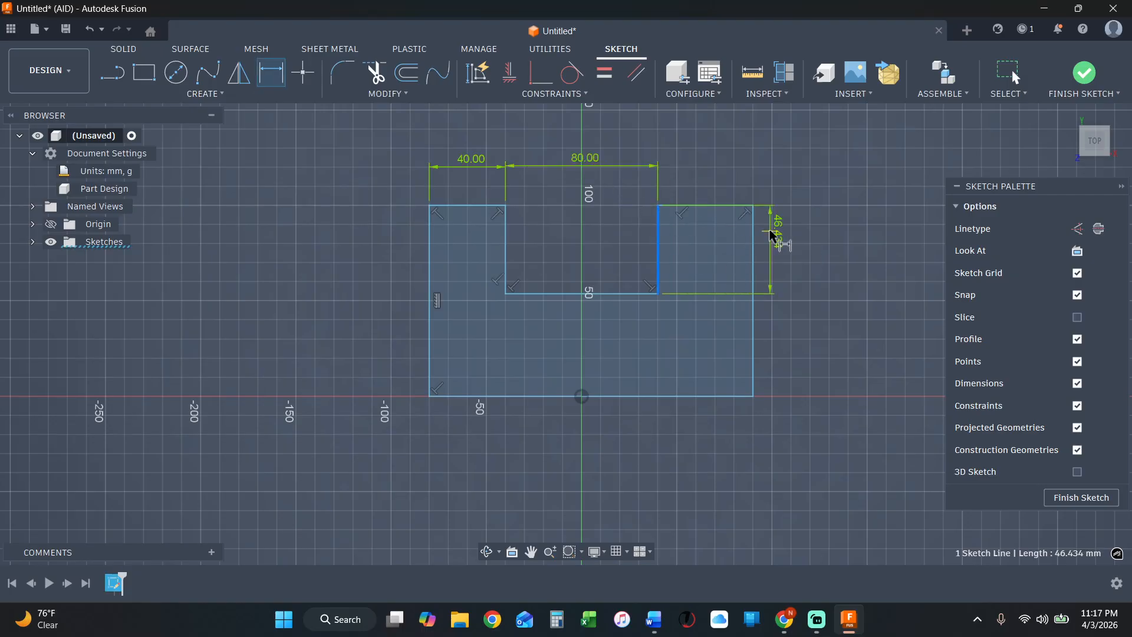
pyautogui.click(754, 235)
pyautogui.click(736, 171)
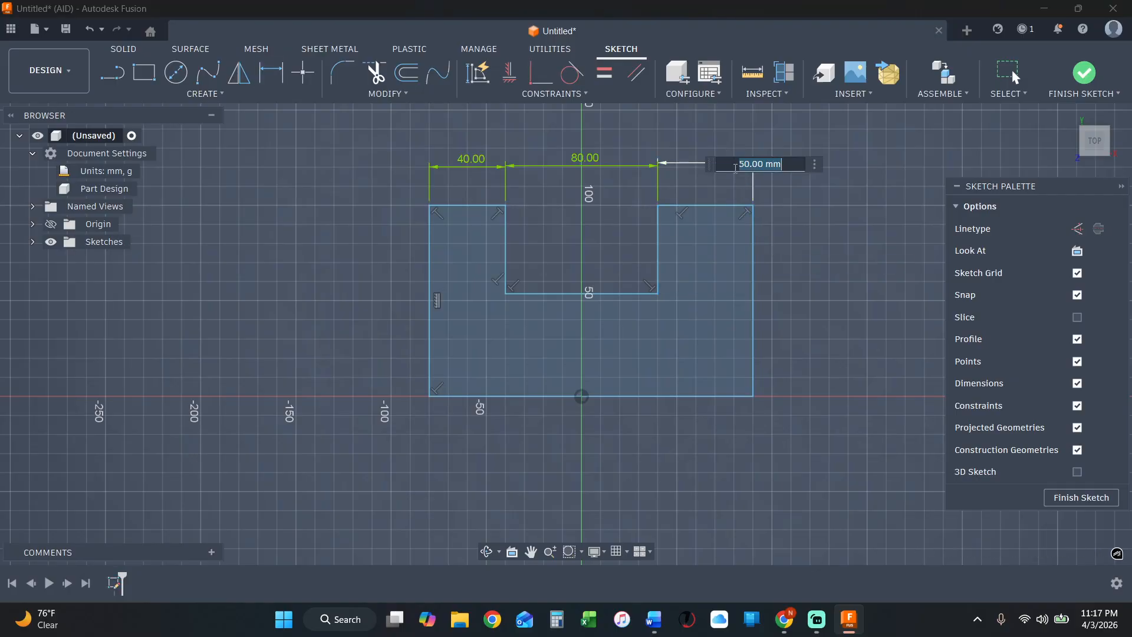
pyautogui.write('40')
pyautogui.press('Return')
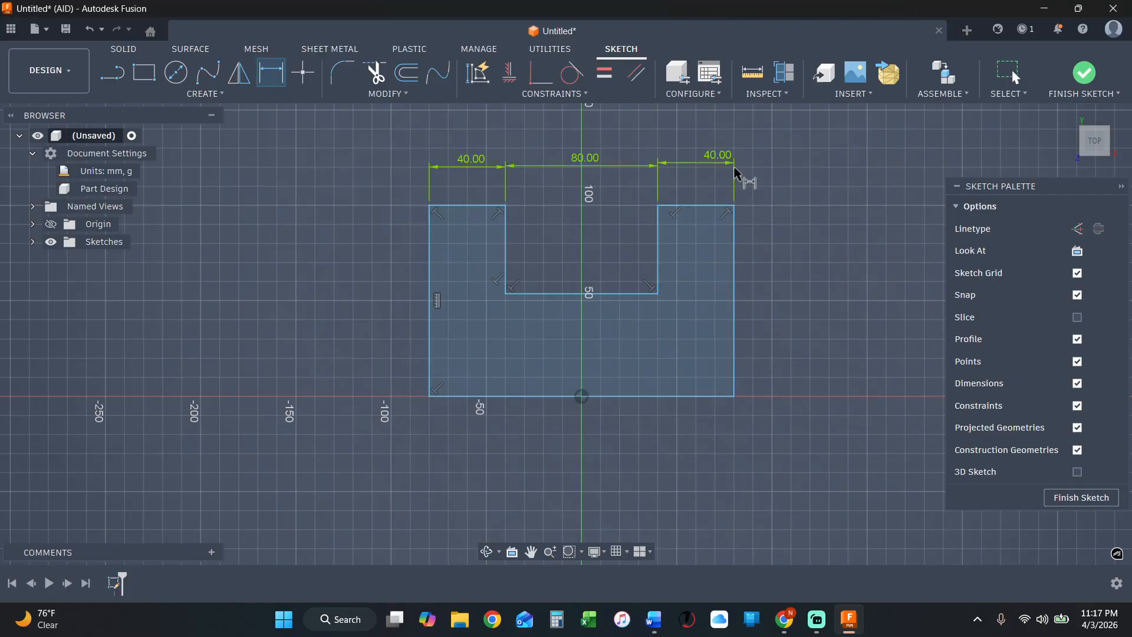
pyautogui.click(716, 204)
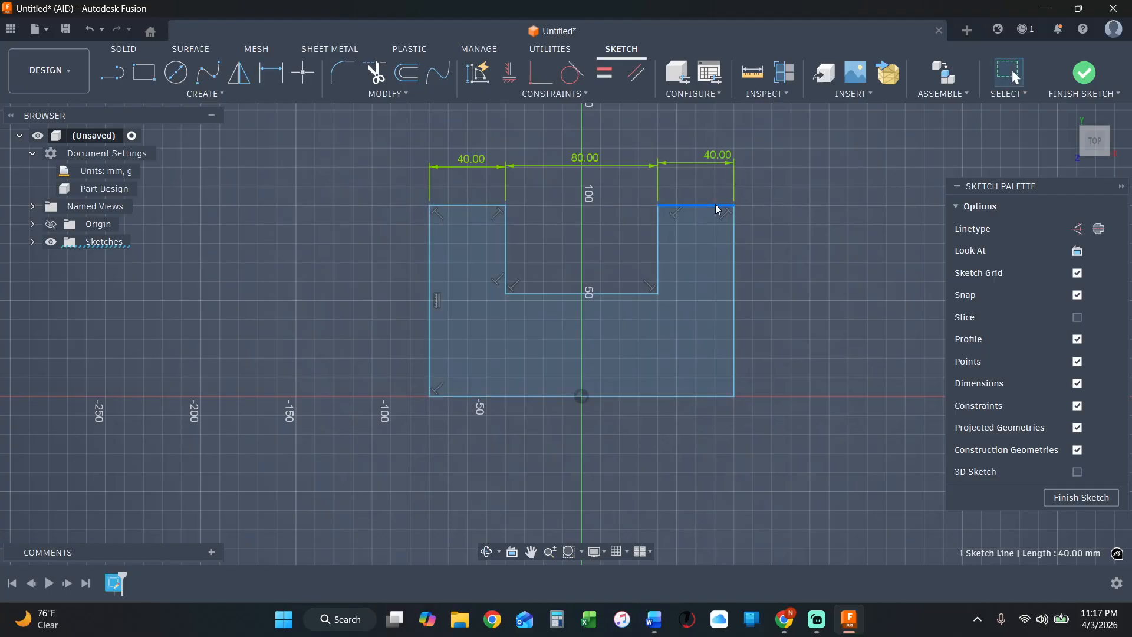
pyautogui.keyDown('ctrl'); pyautogui.click(470, 205); pyautogui.keyUp('ctrl')
pyautogui.click(286, 279)
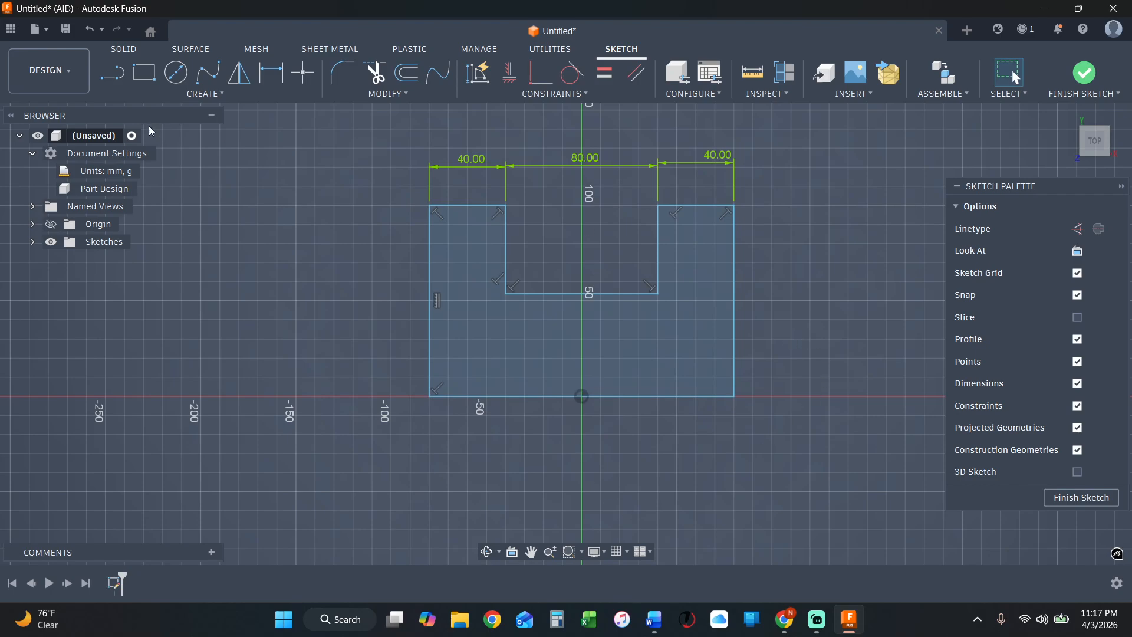
# Try to dimension the overall width between the two outer vertical edges, placed below the base, and decline the driven dimension.
pyautogui.click(271, 73)
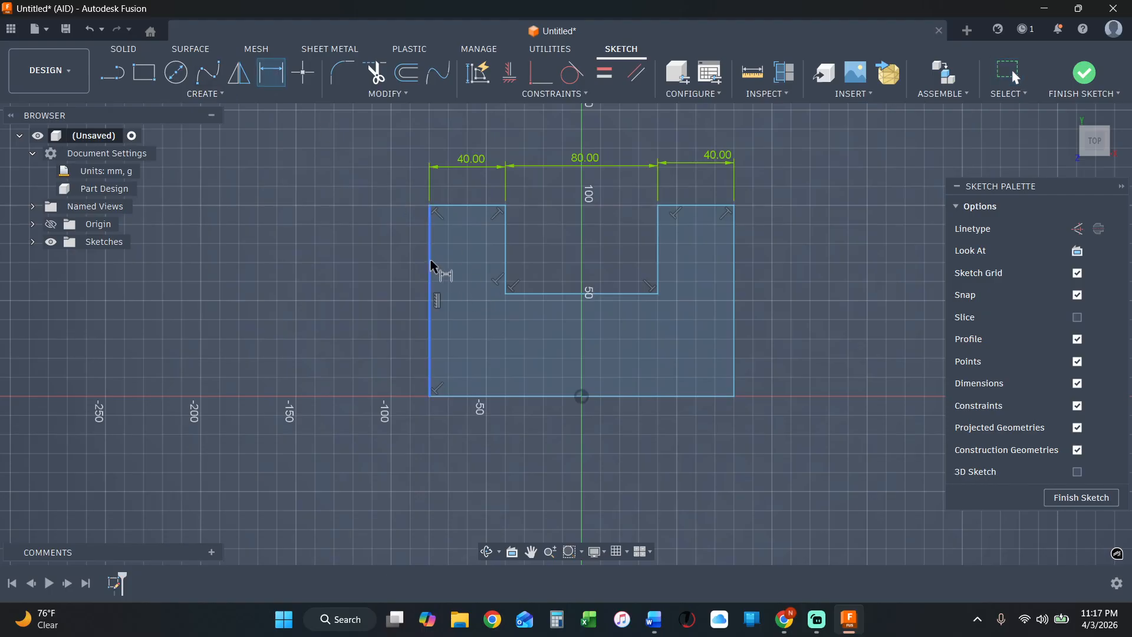
pyautogui.click(734, 356)
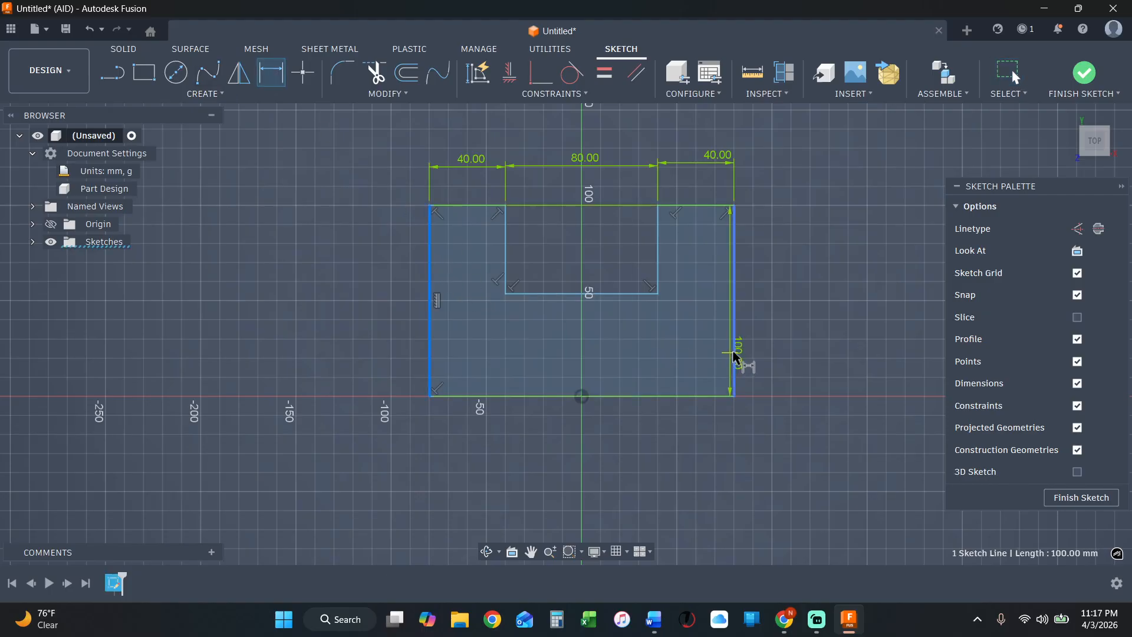
pyautogui.click(737, 355)
pyautogui.click(594, 446)
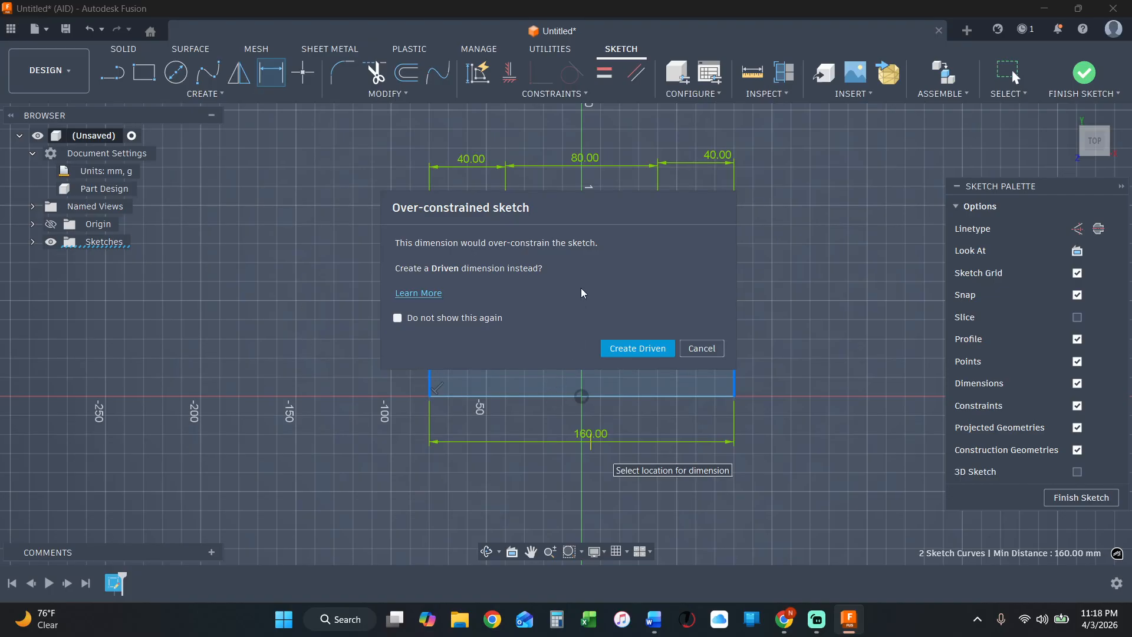
pyautogui.moveTo(575, 203)
pyautogui.mouseDown()
pyautogui.moveTo(593, 245)
pyautogui.moveTo(648, 288)
pyautogui.moveTo(590, 228)
pyautogui.moveTo(603, 221)
pyautogui.mouseUp()
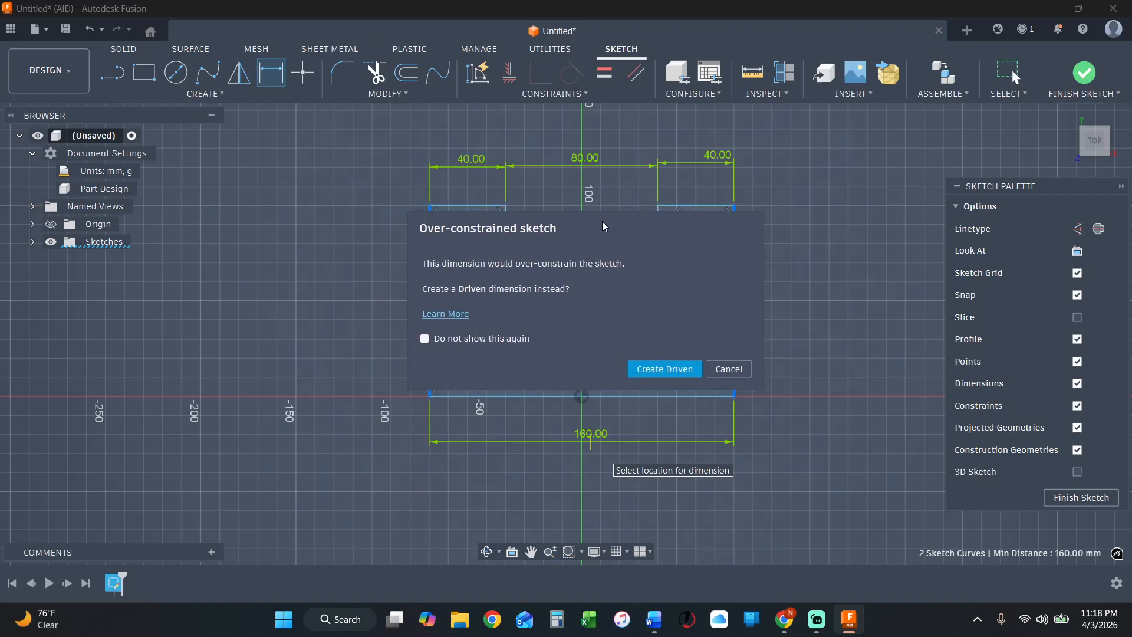
pyautogui.click(726, 369)
pyautogui.press('Escape')
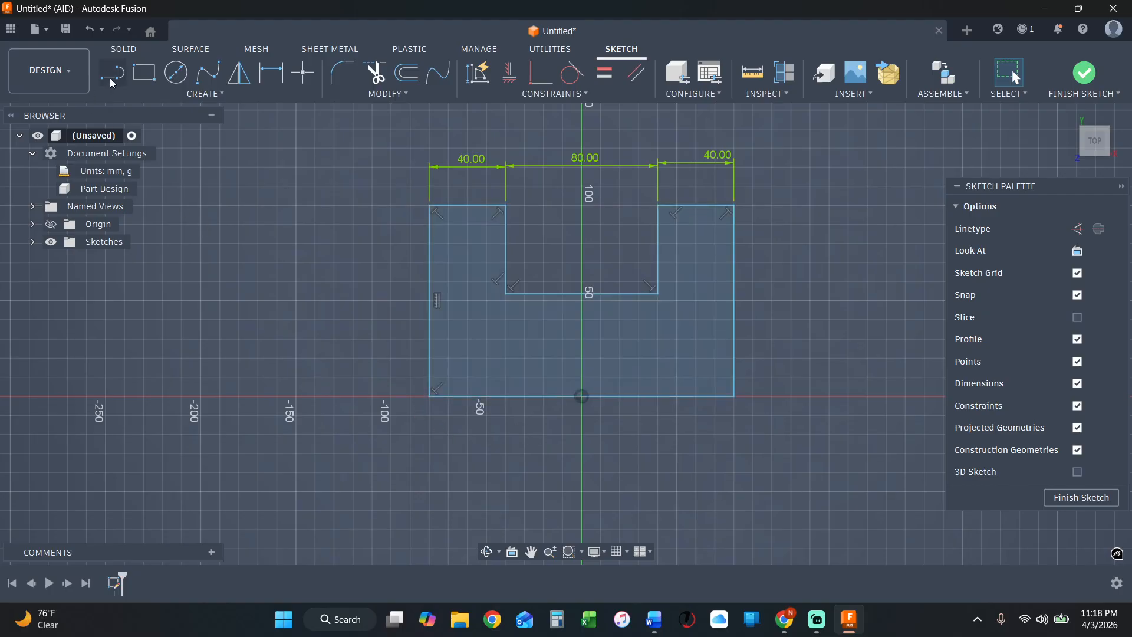
# Add a driven dimension for the overall width between the two outer vertical edges, placed below the base.
pyautogui.click(271, 73)
pyautogui.click(434, 350)
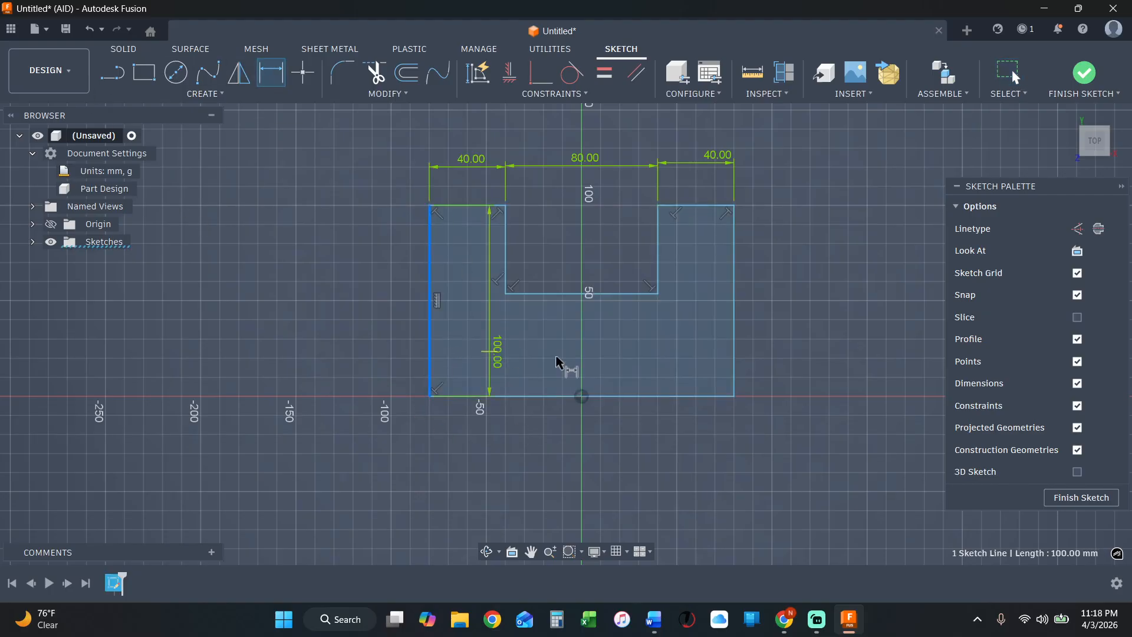
pyautogui.click(734, 384)
pyautogui.click(573, 450)
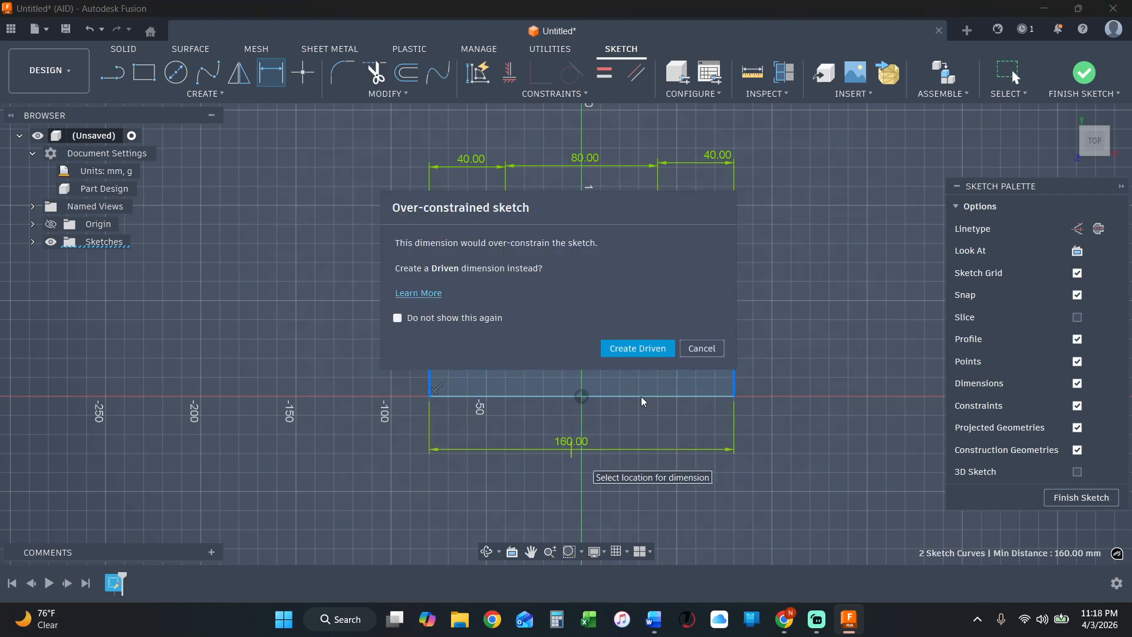
pyautogui.click(650, 352)
pyautogui.press('Escape')
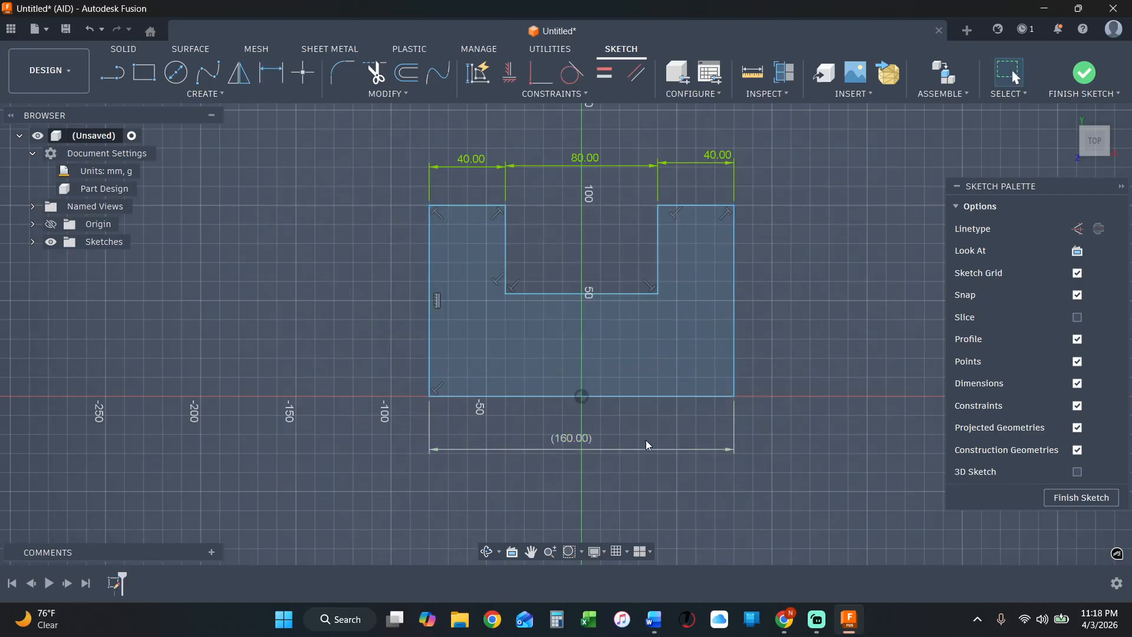
# Test the driven dimension by setting the notch's width to 90 mm and back to 80 mm.
pyautogui.doubleClick(590, 158)
pyautogui.write('90')
pyautogui.press('Return')
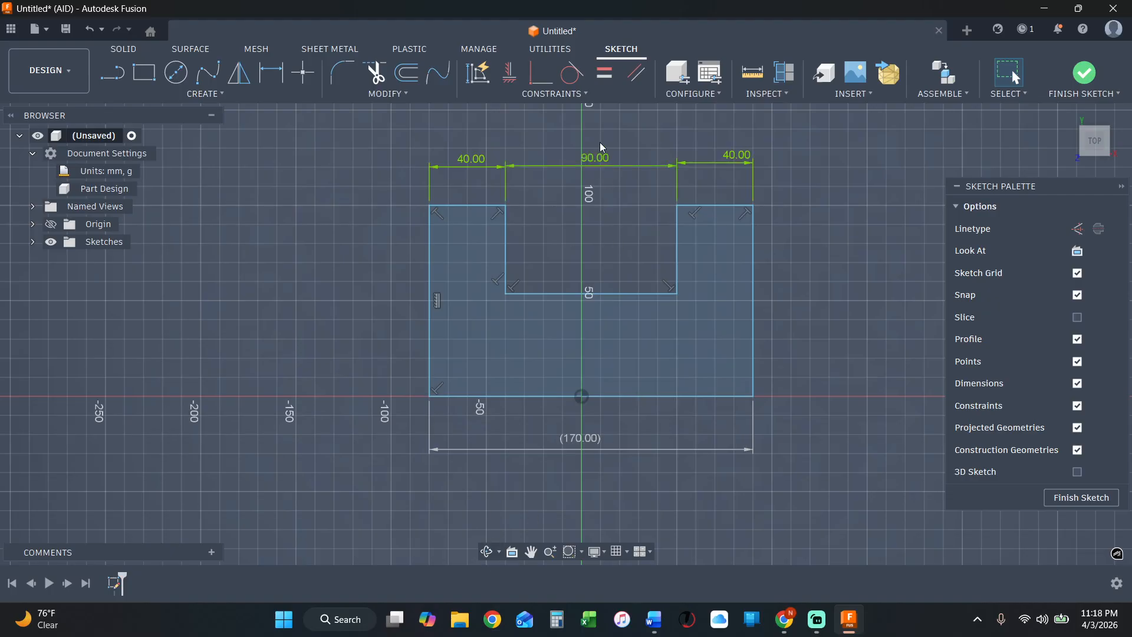
pyautogui.doubleClick(599, 167)
pyautogui.write('80')
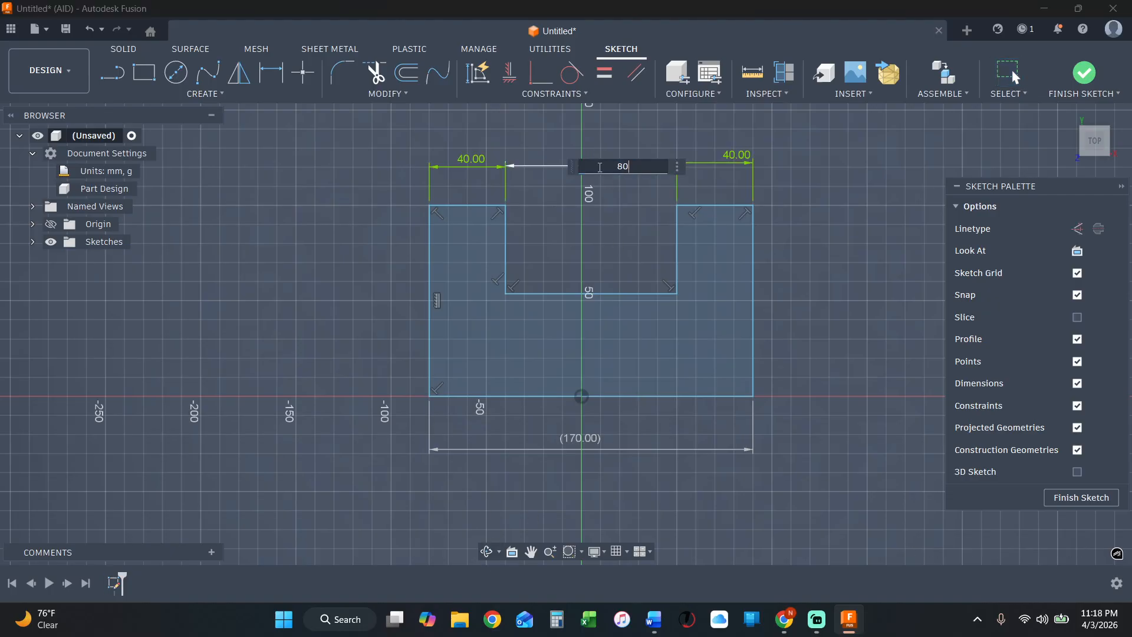
pyautogui.press('Return')
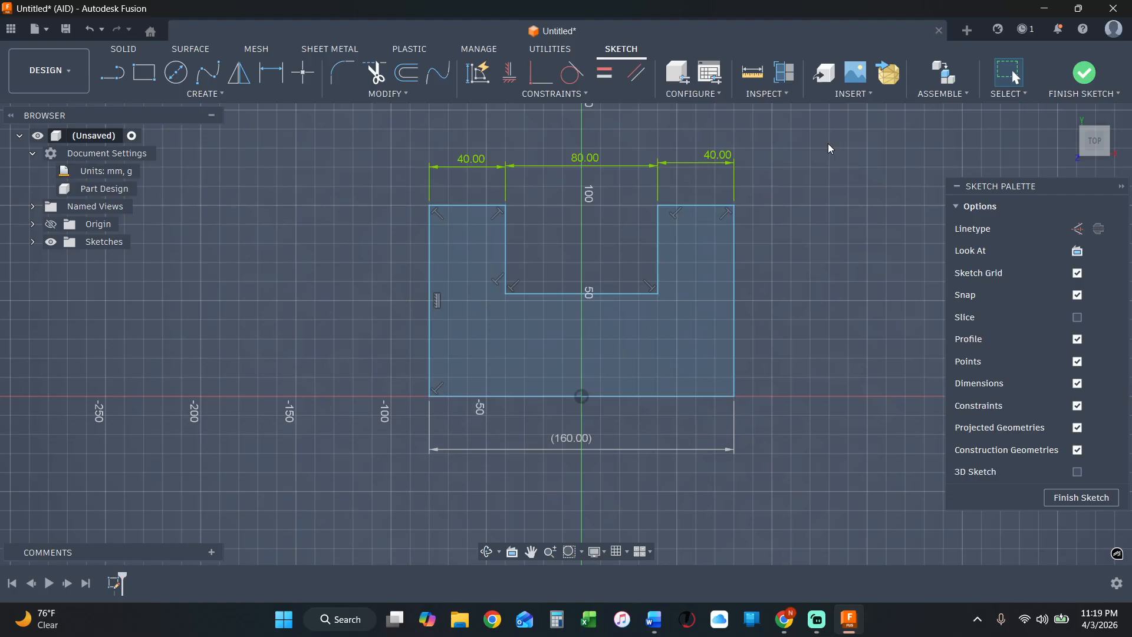
# Delete the right arm's width dimension and the driven overall width dimension below the base.
pyautogui.click(734, 183)
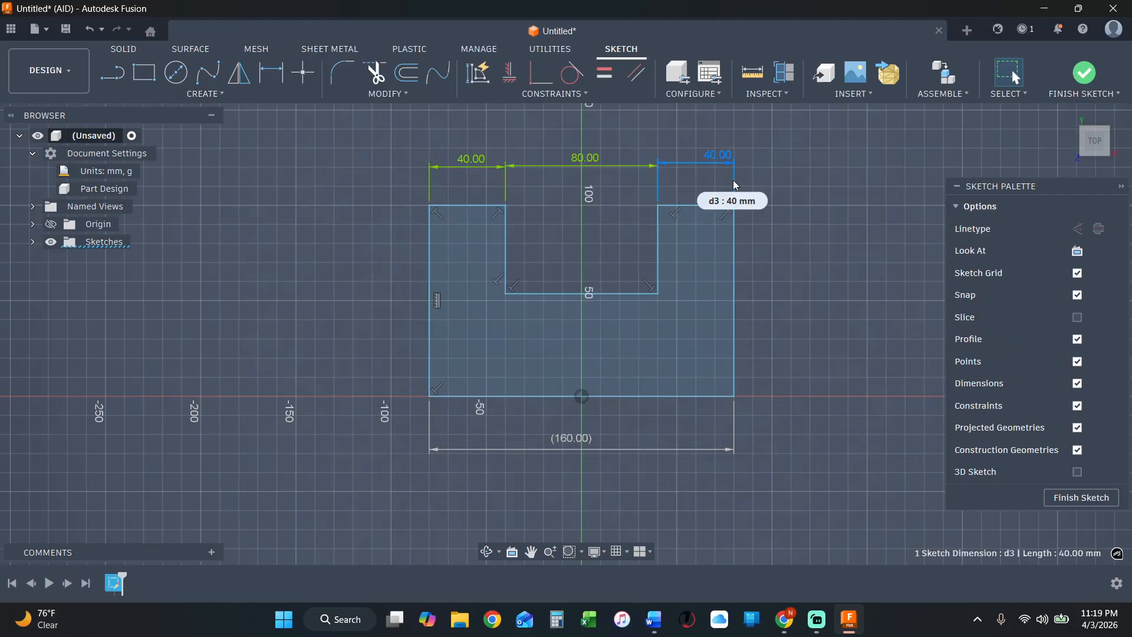
pyautogui.press('Delete')
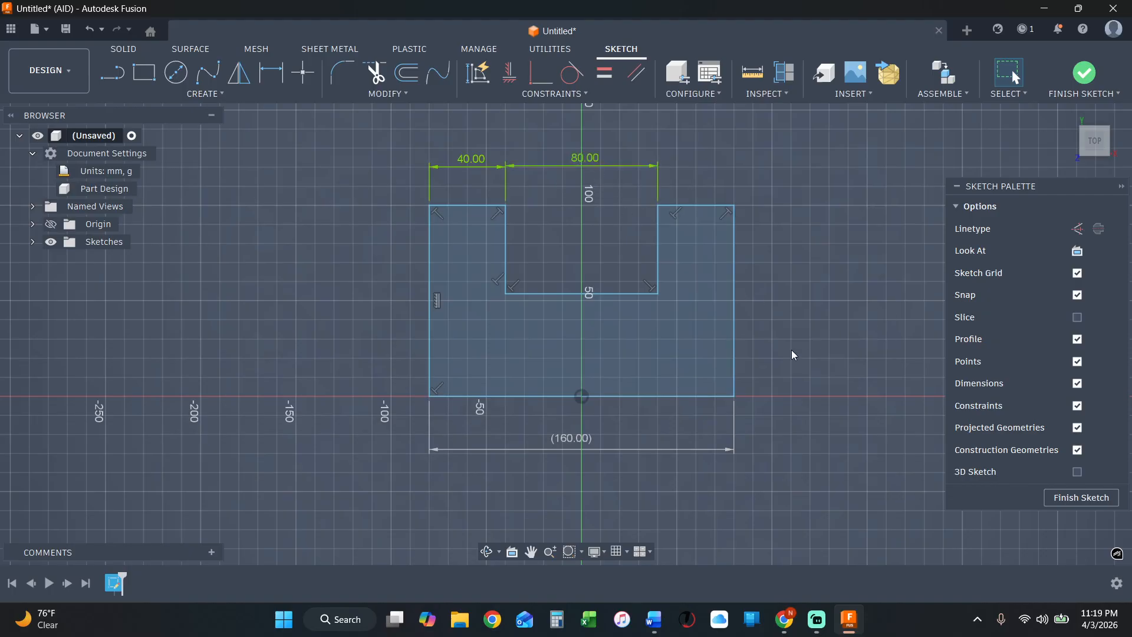
pyautogui.click(642, 450)
pyautogui.press('Delete')
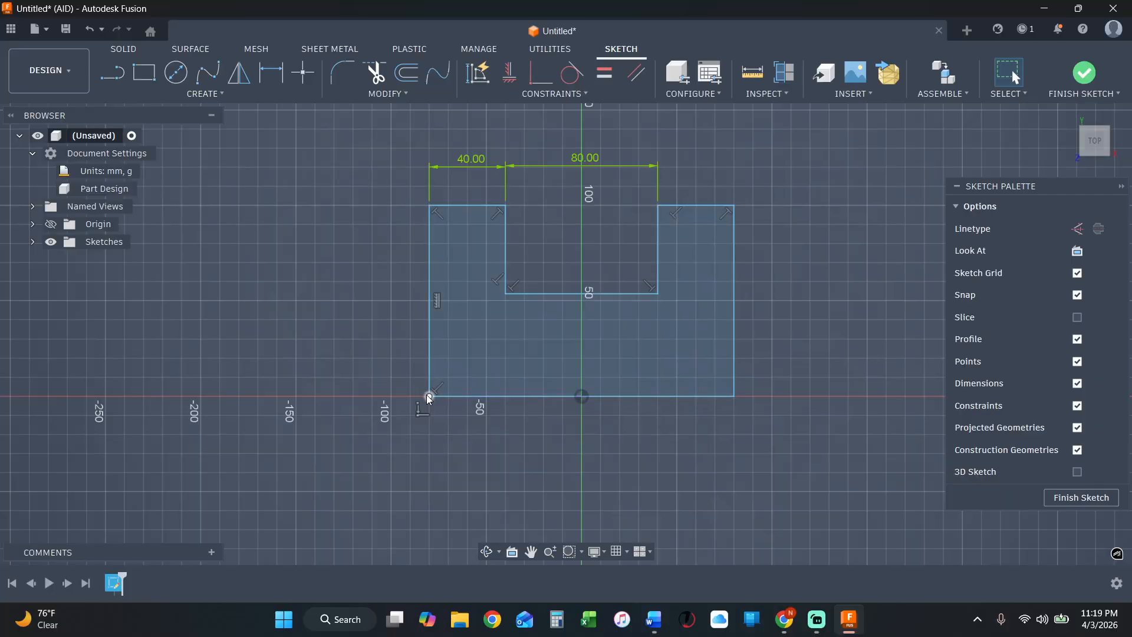
# Move the right outer edge outward and shift the notch until the profile's lower-left corner sits about 36 mm right of the origin.
pyautogui.click(523, 452)
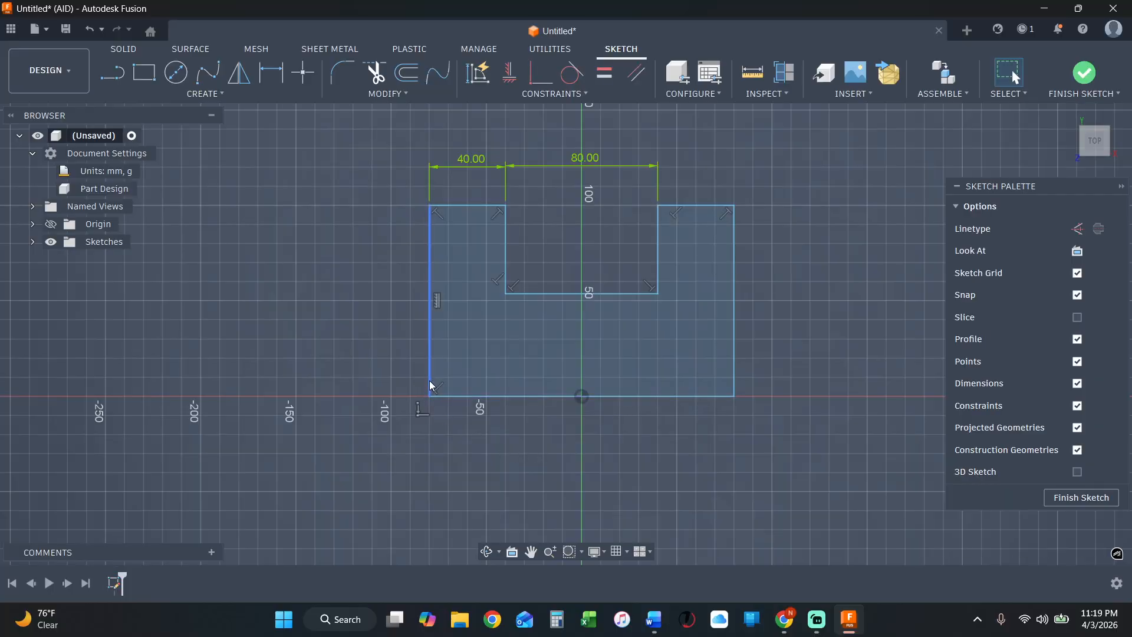
pyautogui.moveTo(432, 387)
pyautogui.mouseDown()
pyautogui.moveTo(552, 391)
pyautogui.moveTo(427, 390)
pyautogui.mouseUp()
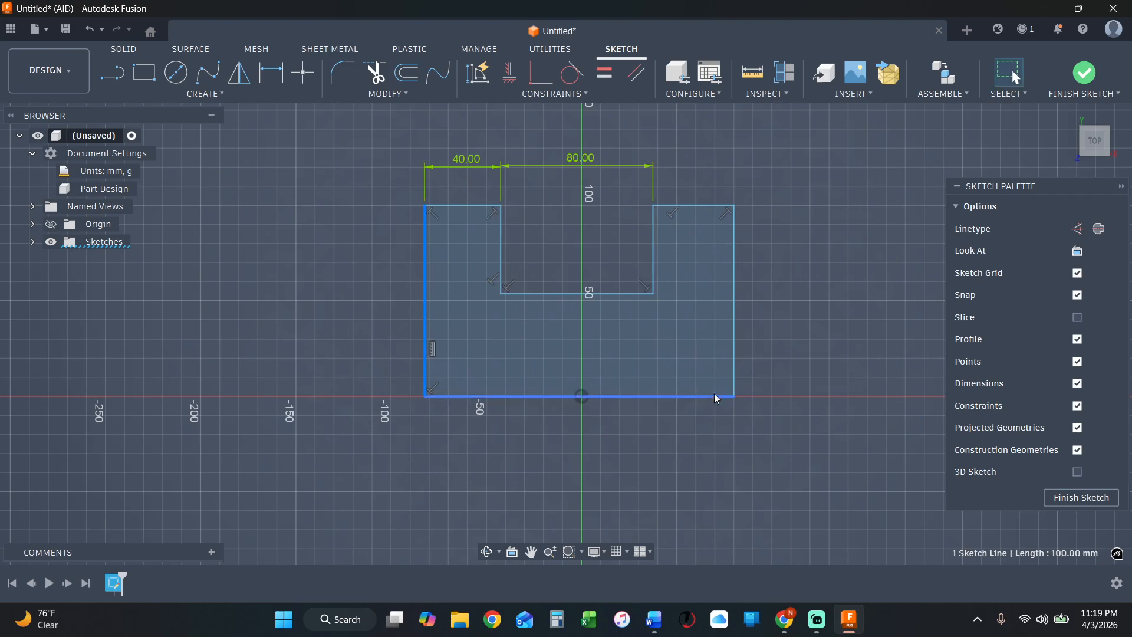
pyautogui.moveTo(736, 379); pyautogui.dragTo(944, 383)
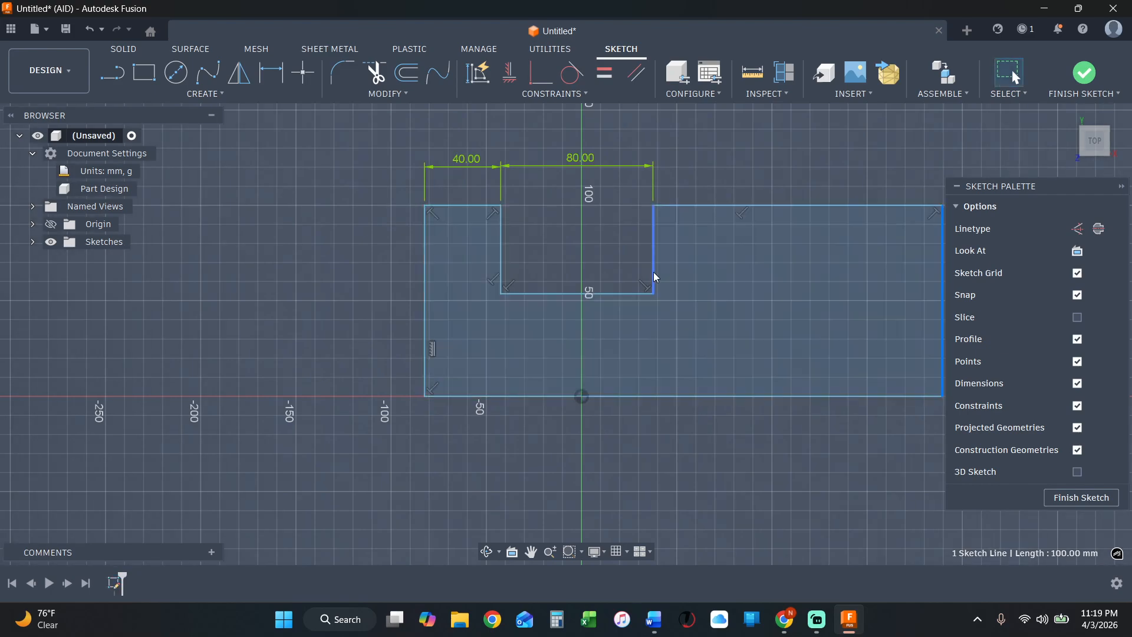
pyautogui.moveTo(655, 266); pyautogui.dragTo(880, 274)
pyautogui.click(683, 466)
# Make the profile's lower-left corner coincident with the sketch origin.
pyautogui.click(652, 396)
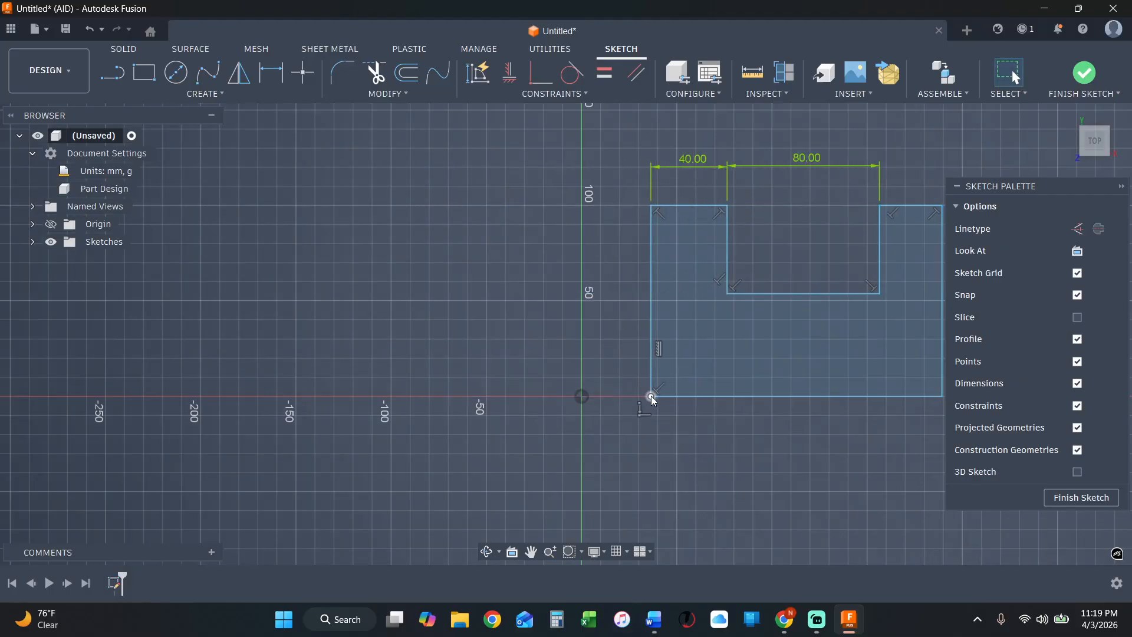
pyautogui.keyDown('shift'); pyautogui.click(582, 396); pyautogui.keyUp('shift')
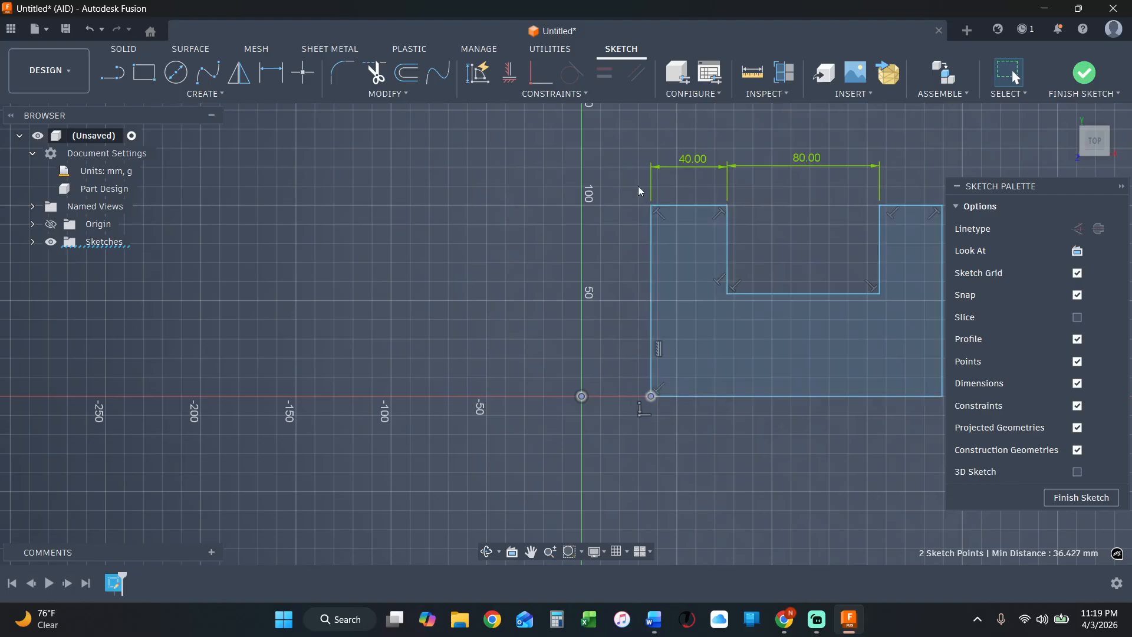
pyautogui.click(533, 85)
# Dimension the height between the left arm's top edge and the base at 100 mm, placed to the left of the profile.
pyautogui.scroll(-2, 725, 474)
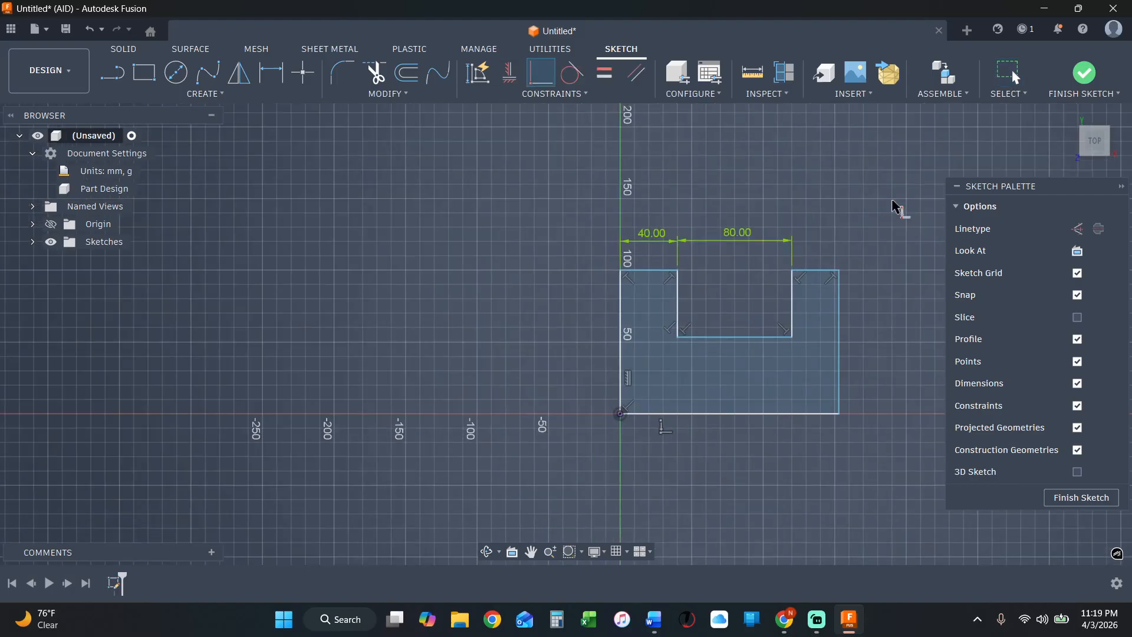
pyautogui.scroll(2, 893, 201)
pyautogui.click(277, 80)
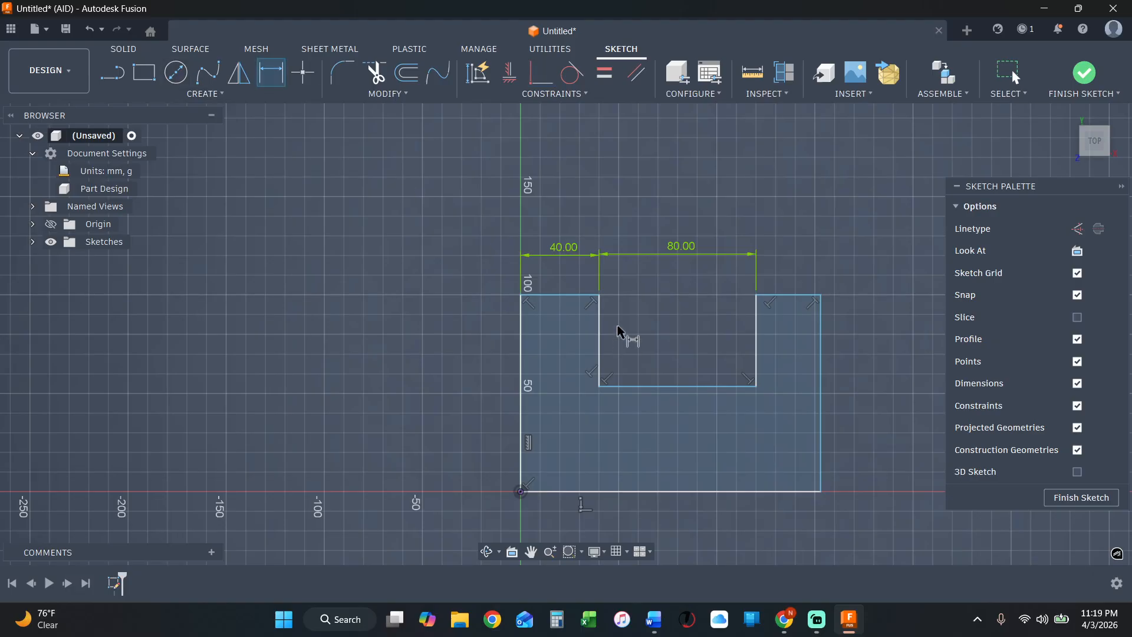
pyautogui.click(538, 294)
pyautogui.click(565, 492)
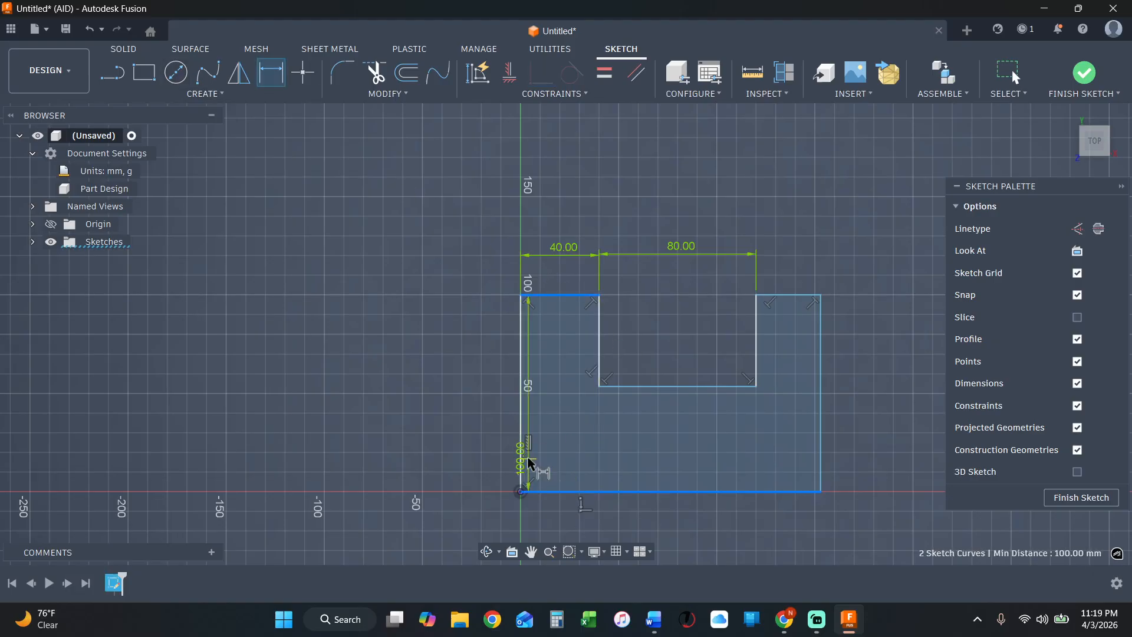
pyautogui.click(485, 433)
pyautogui.write('100')
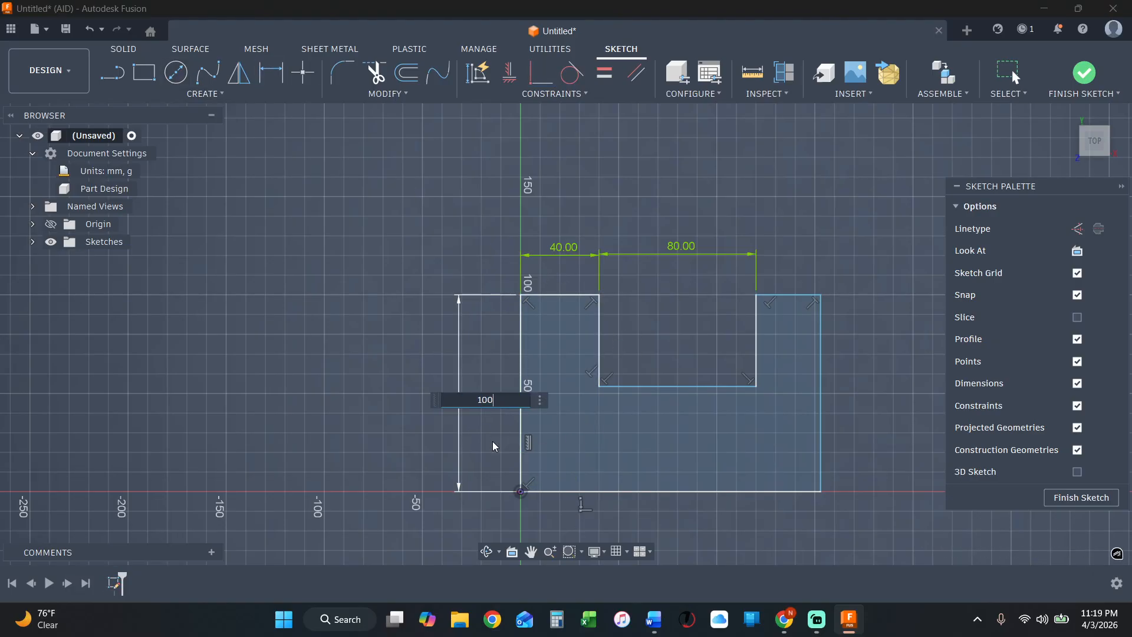
pyautogui.press('Return')
# Dimension the overall width between the two outer vertical edges at 160 mm, placed below the base.
pyautogui.click(522, 472)
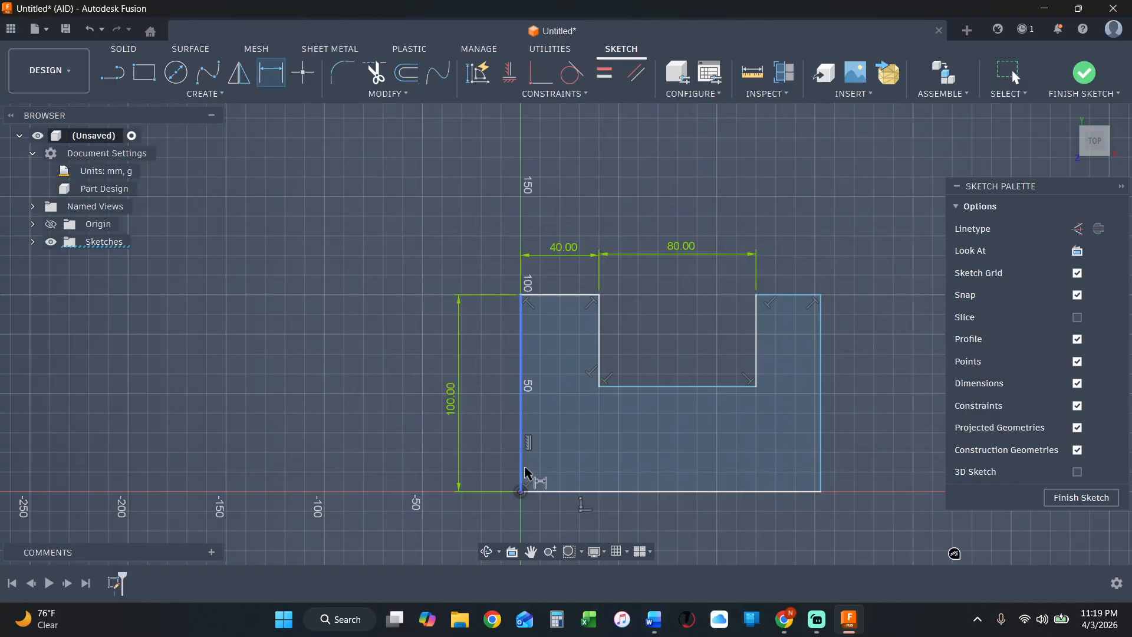
pyautogui.click(822, 457)
pyautogui.click(727, 520)
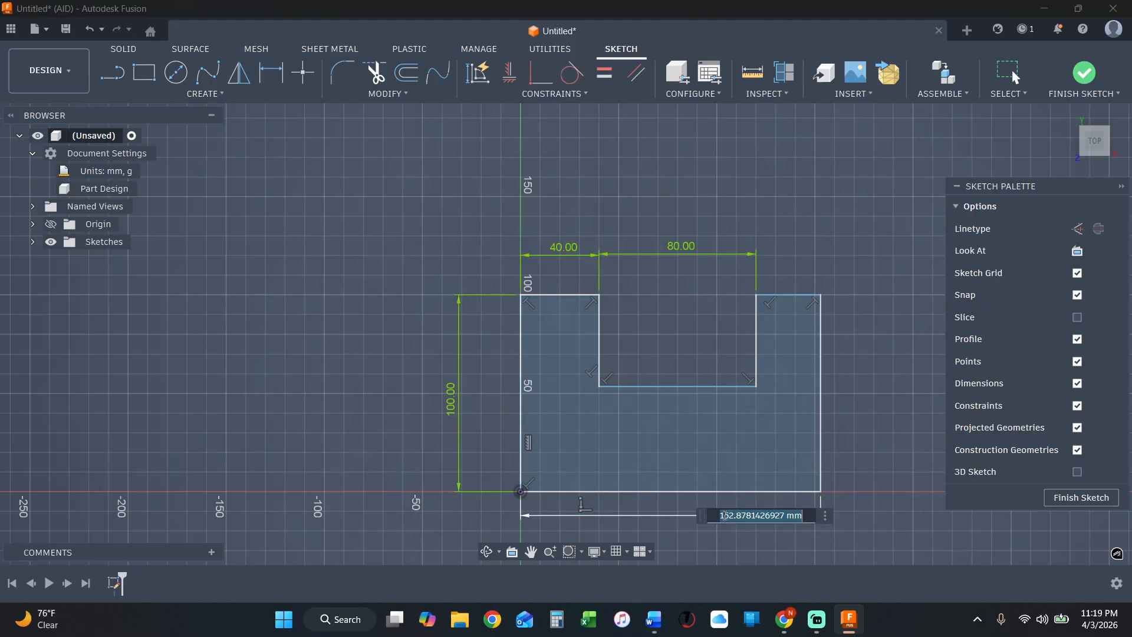
pyautogui.write('1')
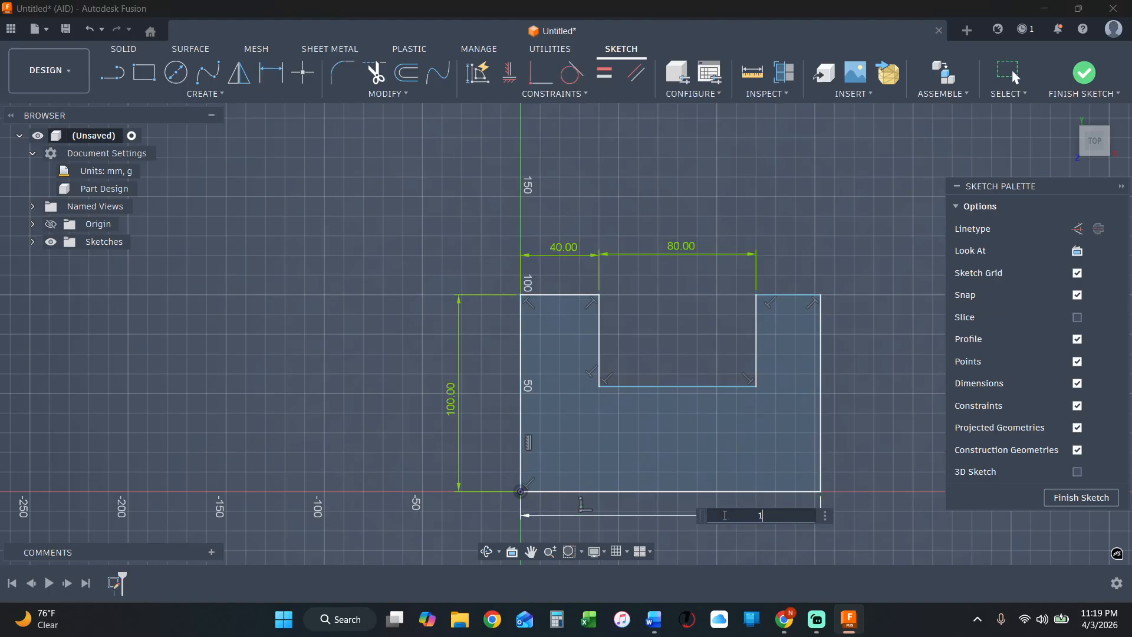
pyautogui.write('60')
pyautogui.press('Return')
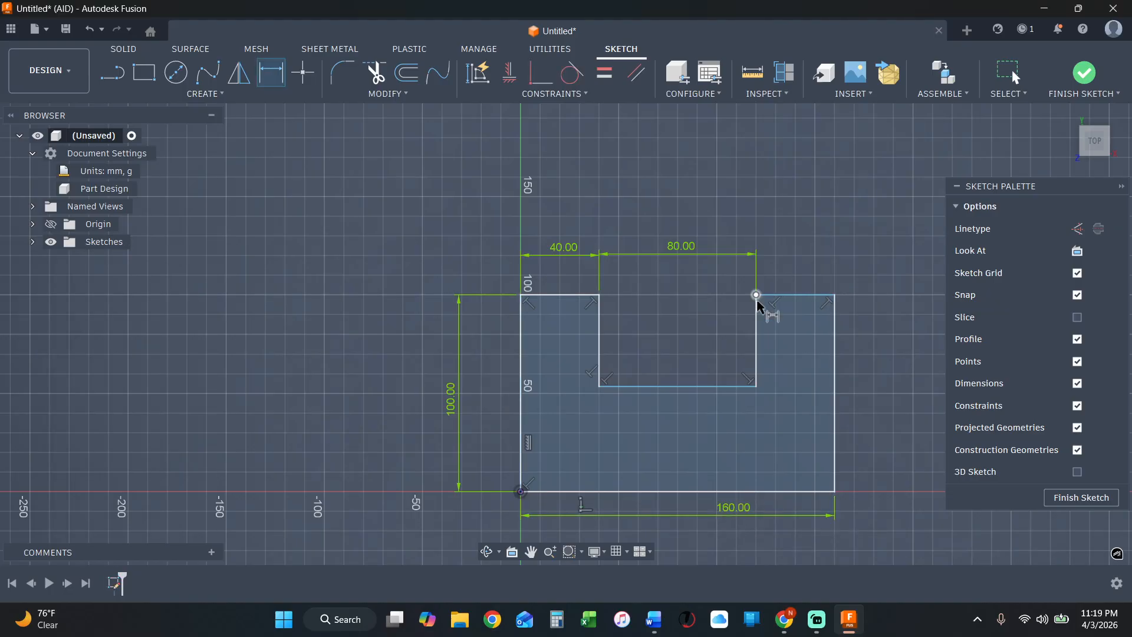
# Try to dimension the width of the right arm above the profile, declining the driven dimension.
pyautogui.click(758, 307)
pyautogui.click(835, 323)
pyautogui.click(818, 239)
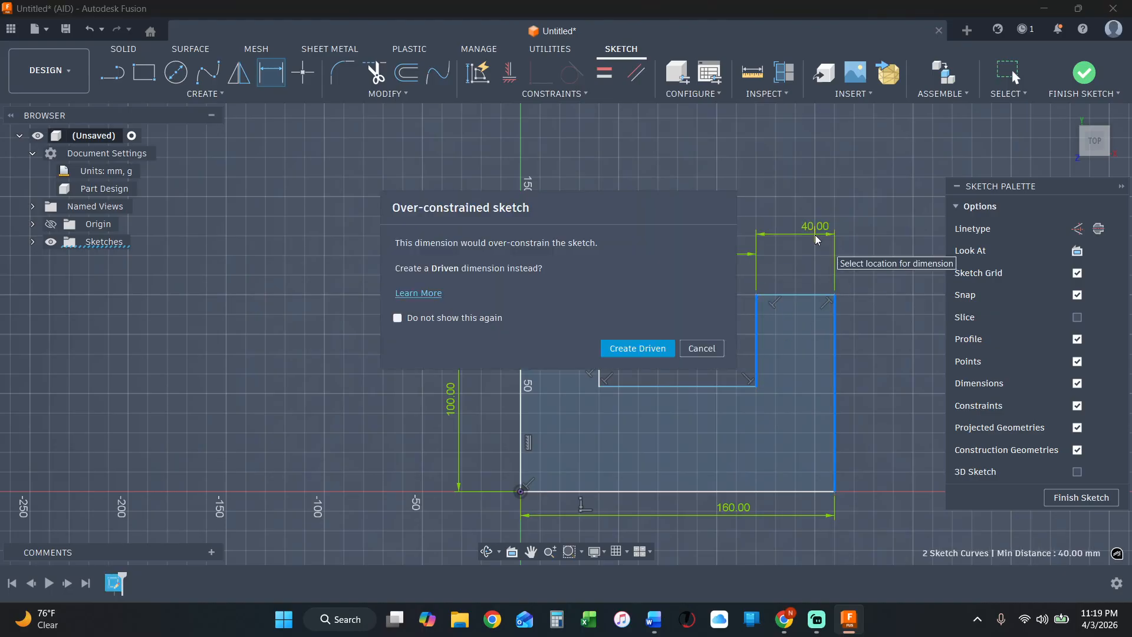
pyautogui.click(701, 349)
pyautogui.press('Escape')
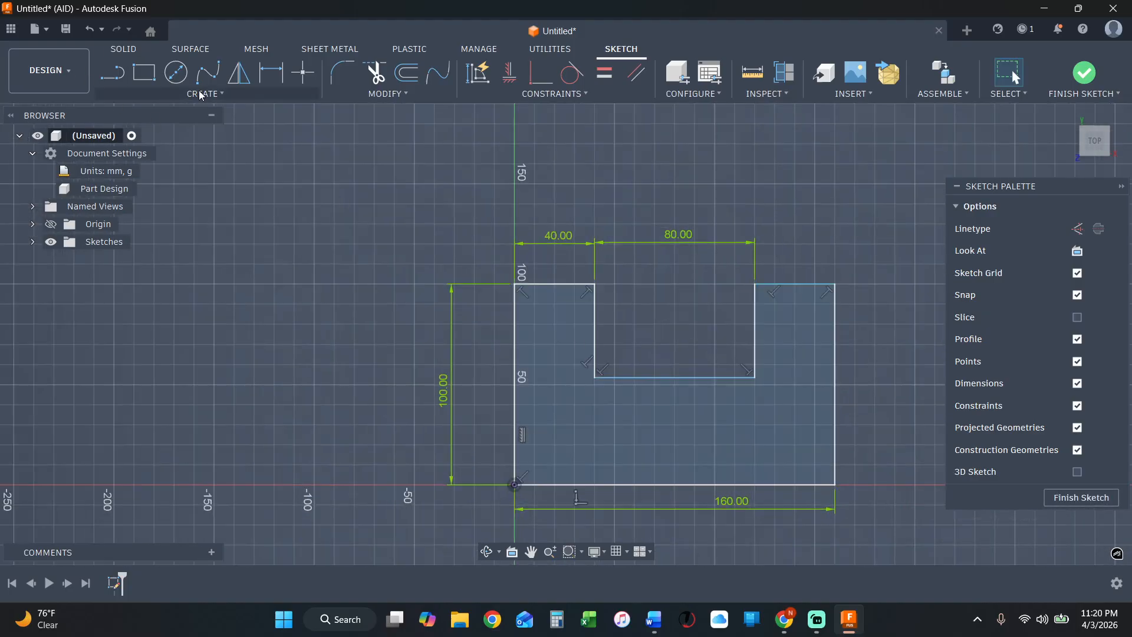
# Dimension the height between the notch floor and the base at 50 mm, placed to the left of the profile.
pyautogui.click(272, 73)
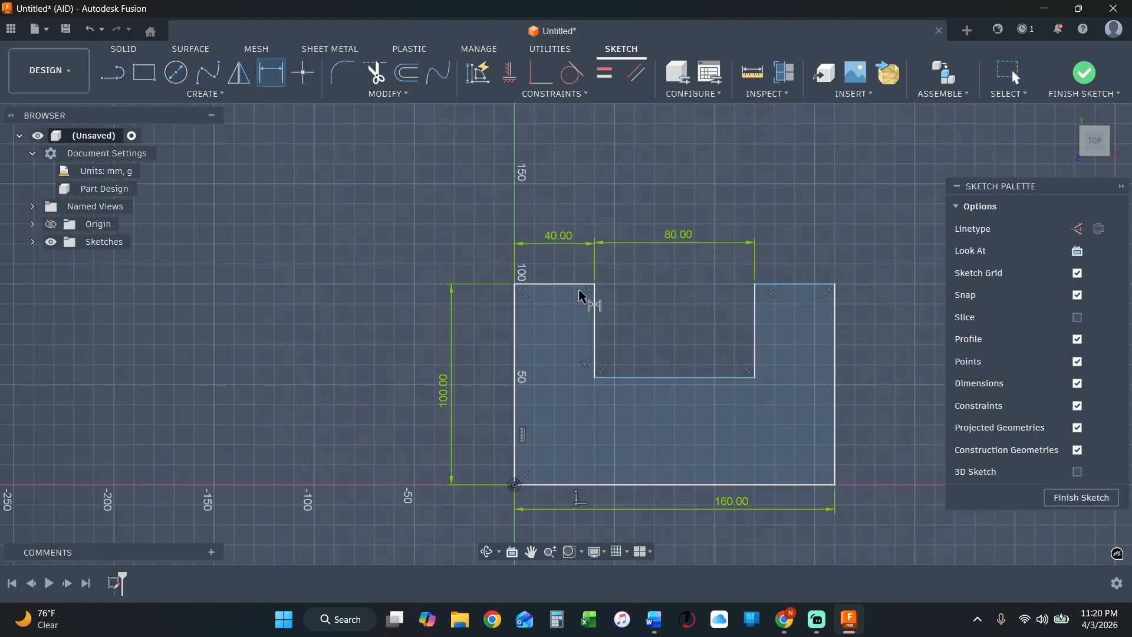
pyautogui.click(622, 378)
pyautogui.click(616, 485)
pyautogui.click(493, 447)
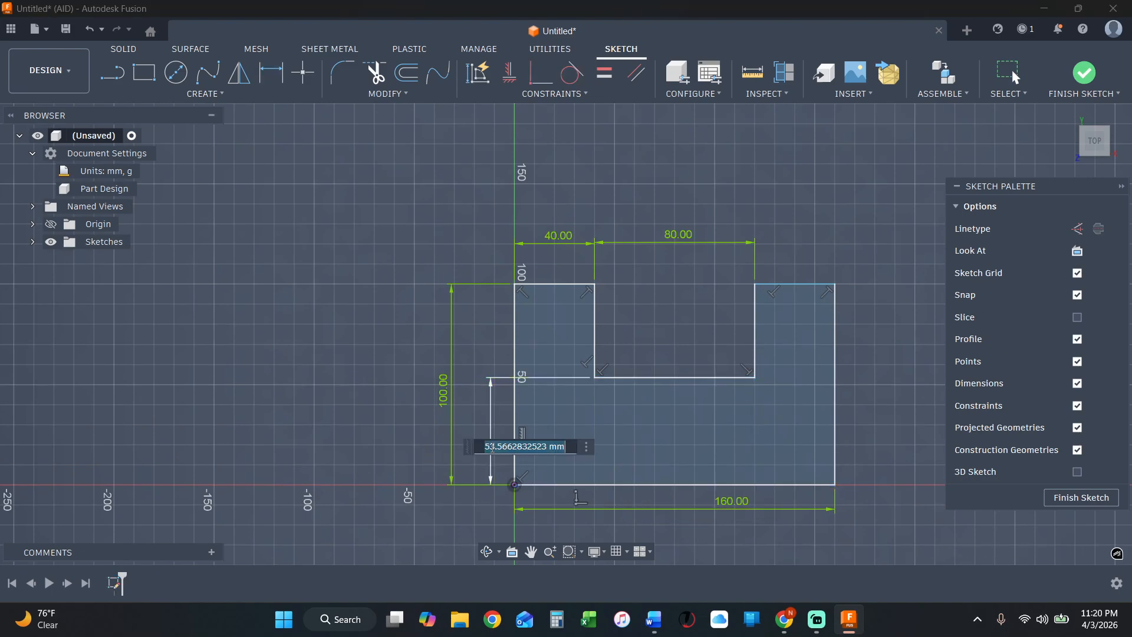
pyautogui.write('50')
pyautogui.press('Return')
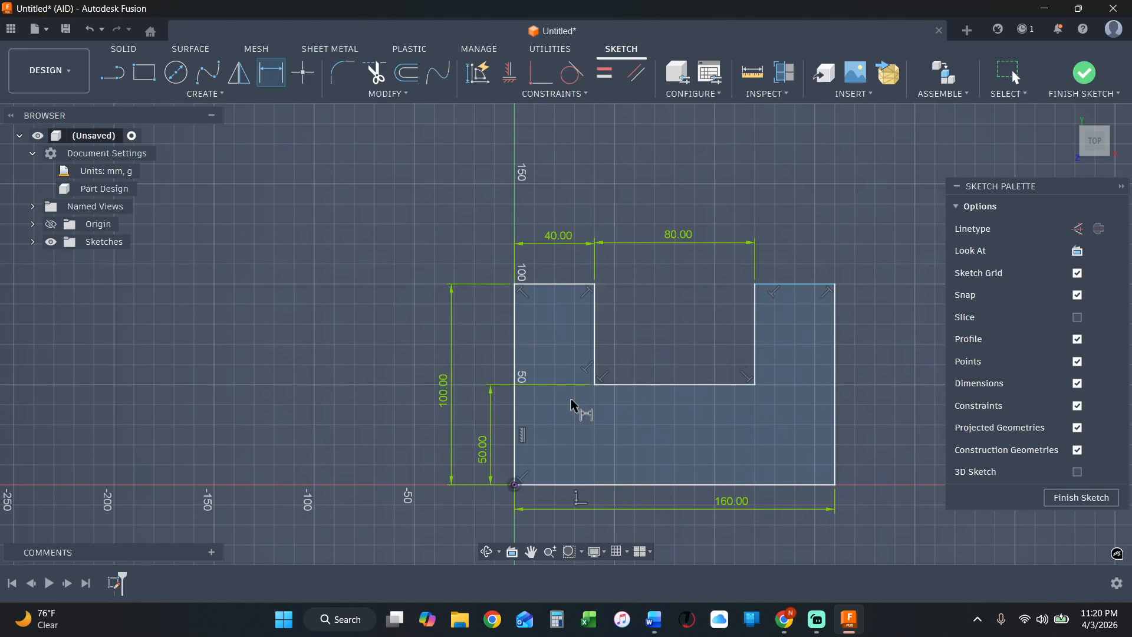
pyautogui.press('Escape')
# Apply a collinear constraint to the top edges of the left and right arms.
pyautogui.click(579, 284)
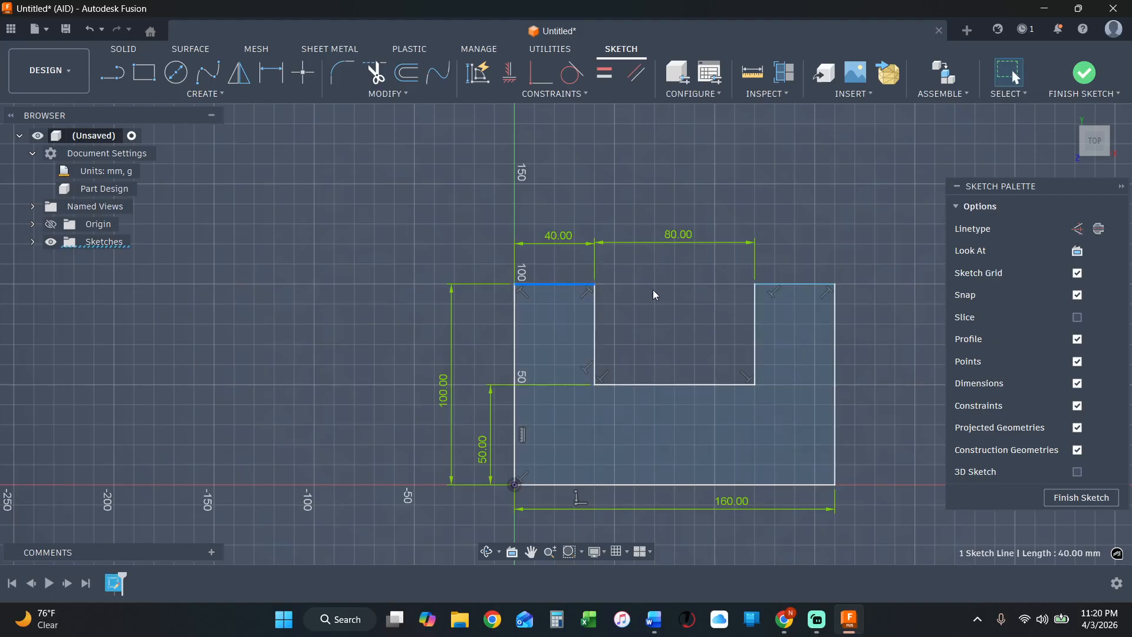
pyautogui.click(812, 285)
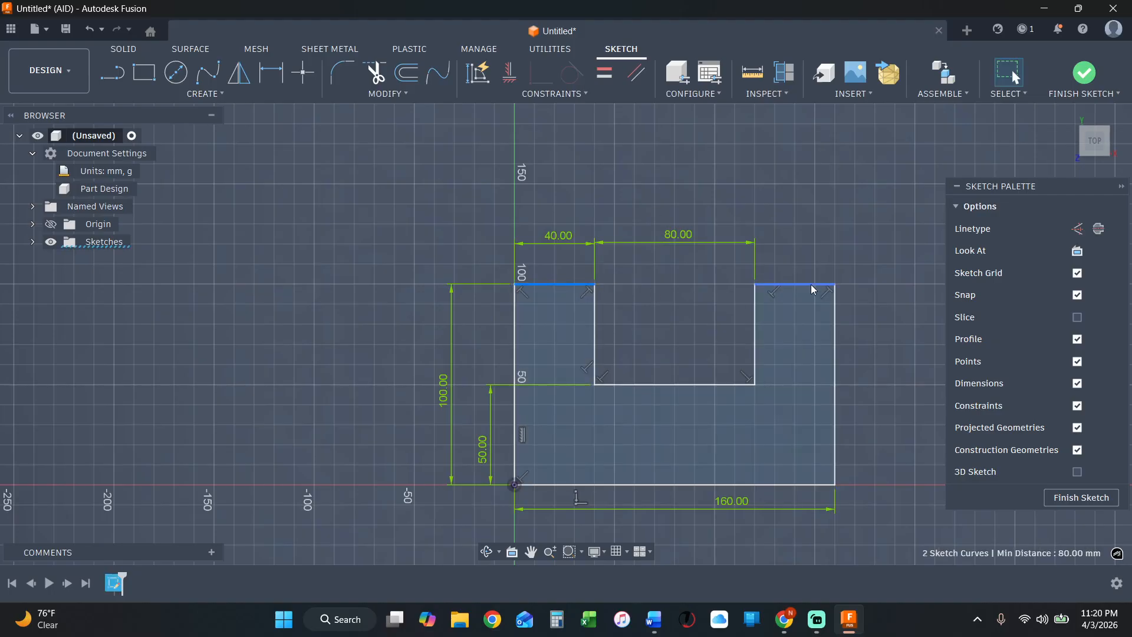
pyautogui.click(575, 97)
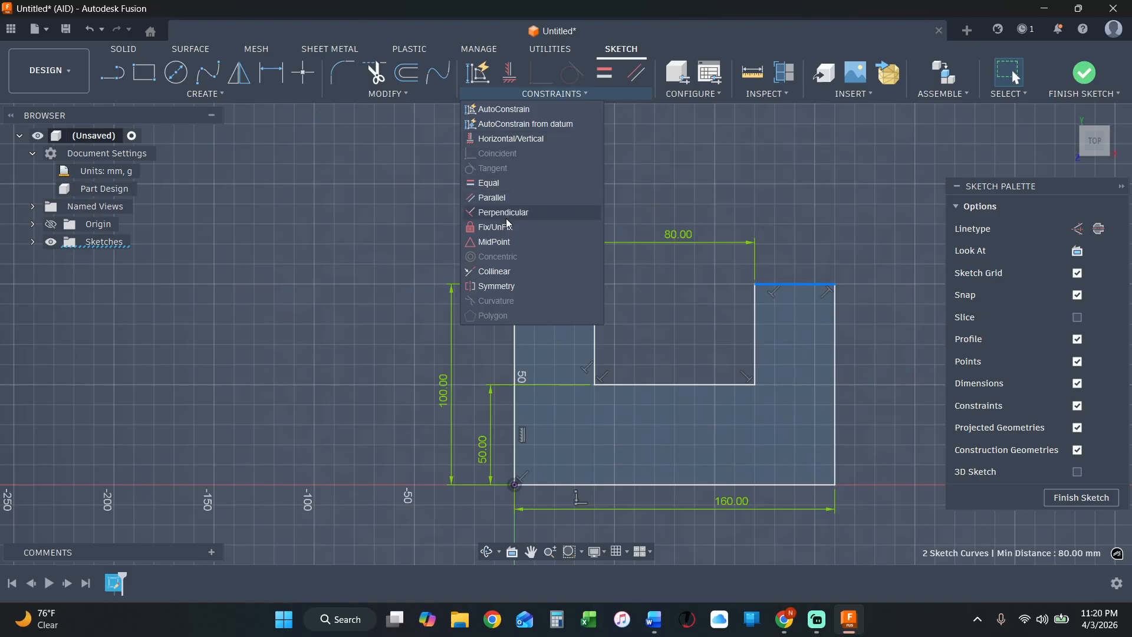
pyautogui.click(504, 272)
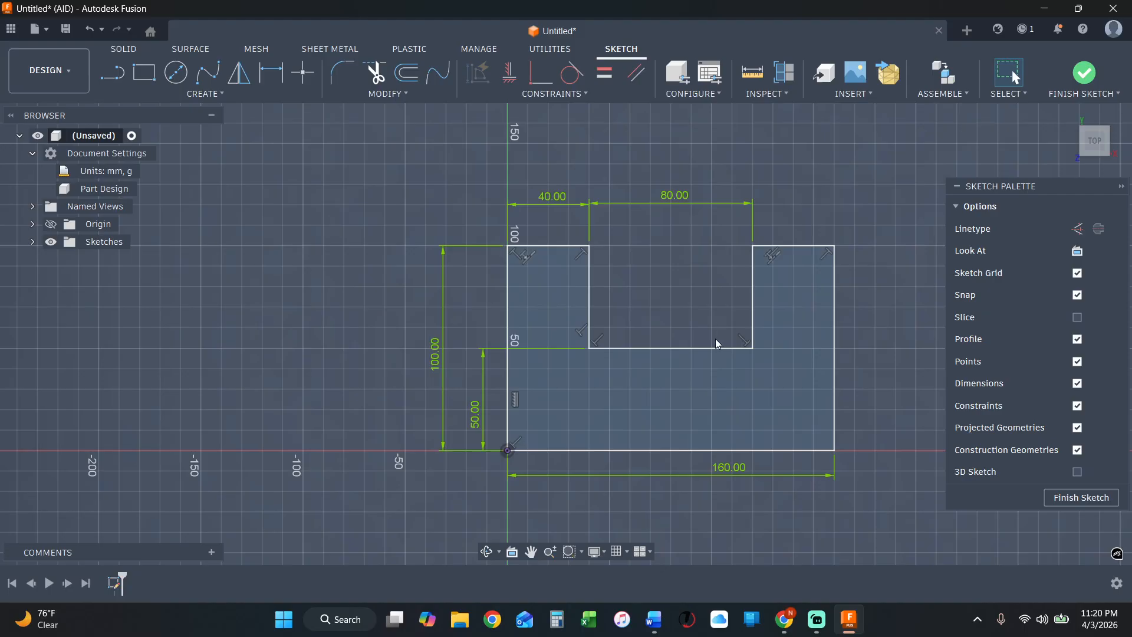
# Delete the 50 mm notch floor dimension and pull on the notch floor to test its freedom of movement.
pyautogui.click(485, 360)
pyautogui.press('Delete')
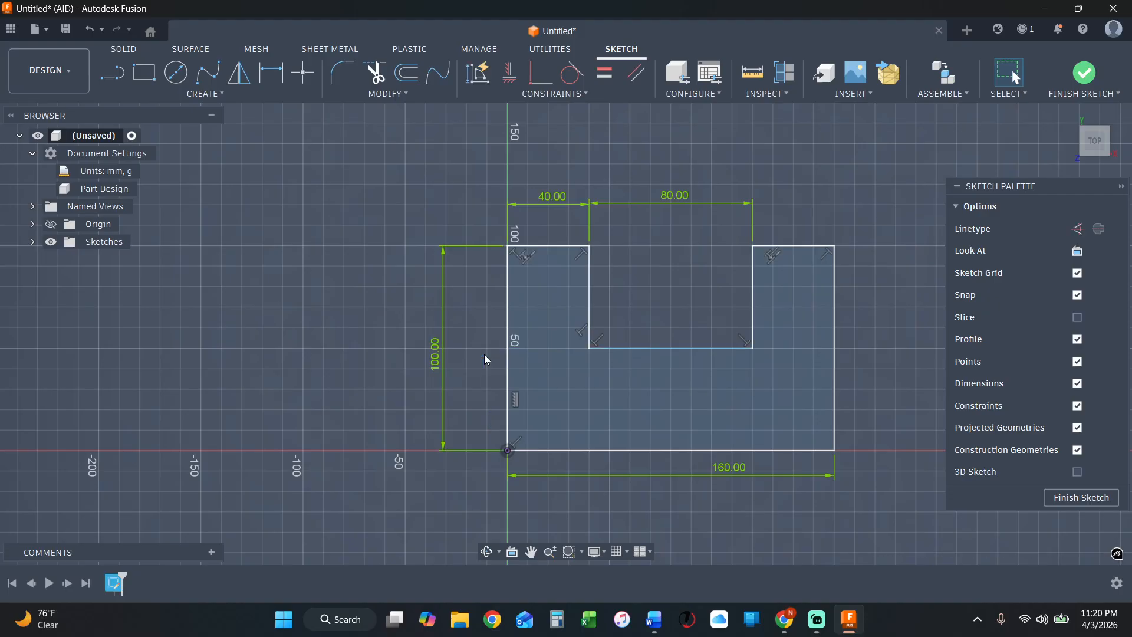
pyautogui.click(708, 349)
pyautogui.click(663, 270)
pyautogui.moveTo(753, 349)
pyautogui.mouseDown()
pyautogui.moveTo(749, 390)
pyautogui.moveTo(687, 295)
pyautogui.moveTo(674, 348)
pyautogui.mouseUp()
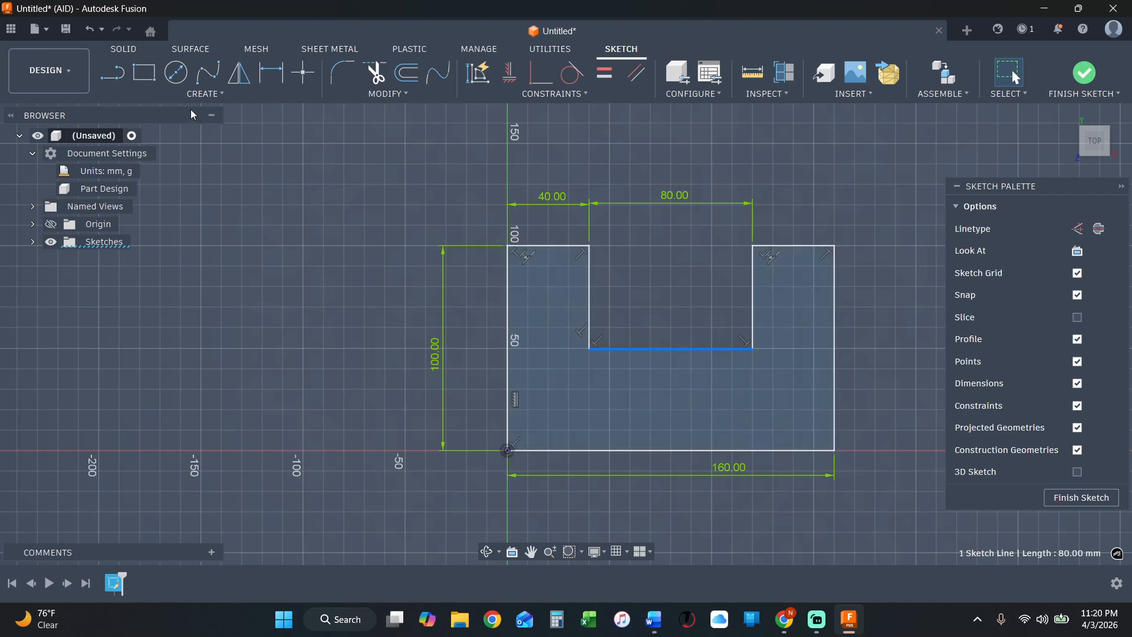
pyautogui.click(272, 73)
pyautogui.press('Escape')
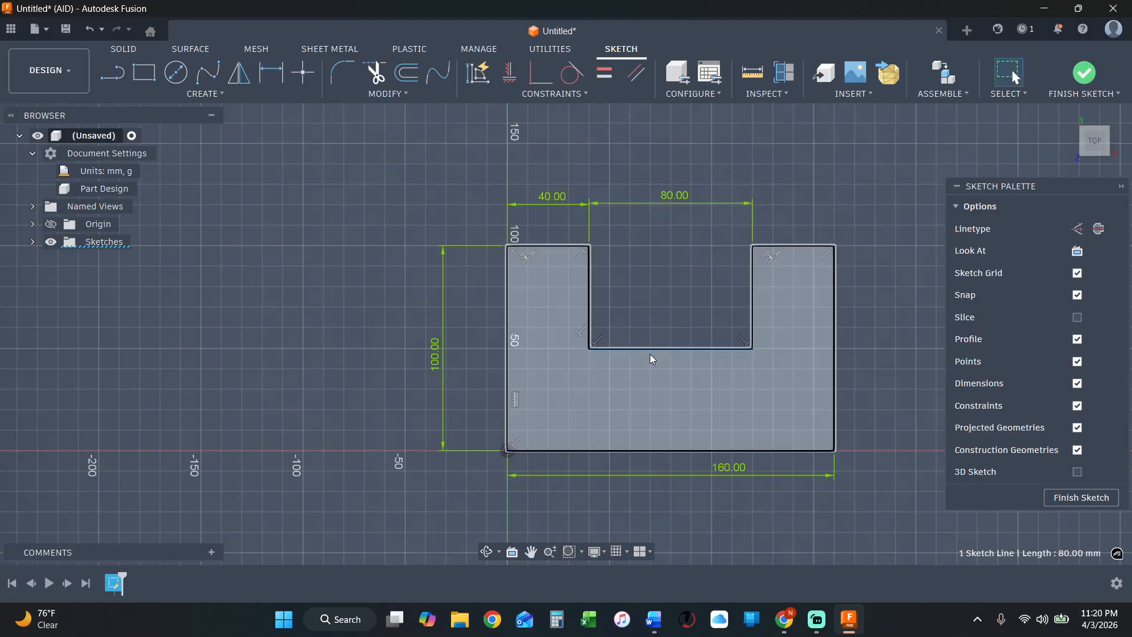
# Dimension the distance from the base up to the notch floor at 50 mm again, placed left of the profile.
pyautogui.click(263, 71)
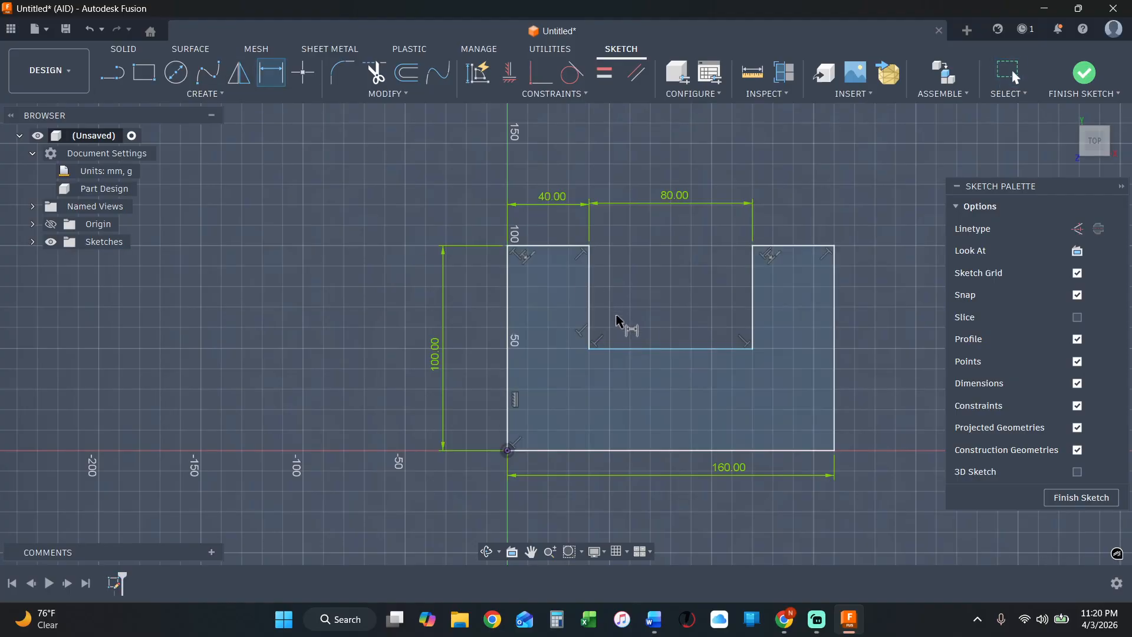
pyautogui.click(629, 350)
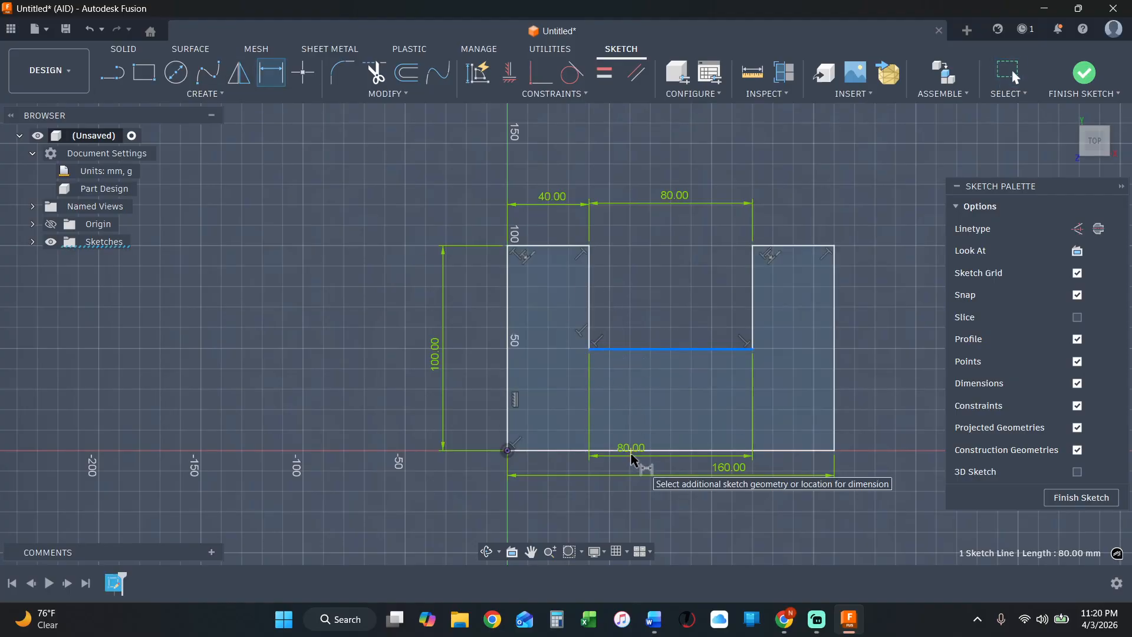
pyautogui.click(560, 450)
pyautogui.click(489, 411)
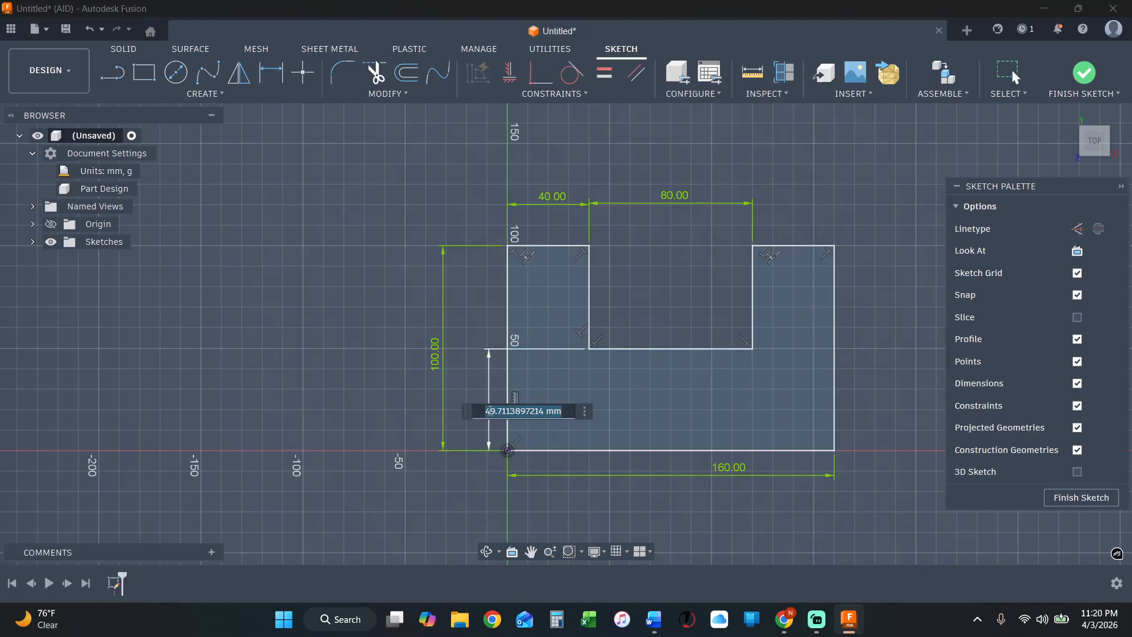
pyautogui.write('50')
pyautogui.press('Return')
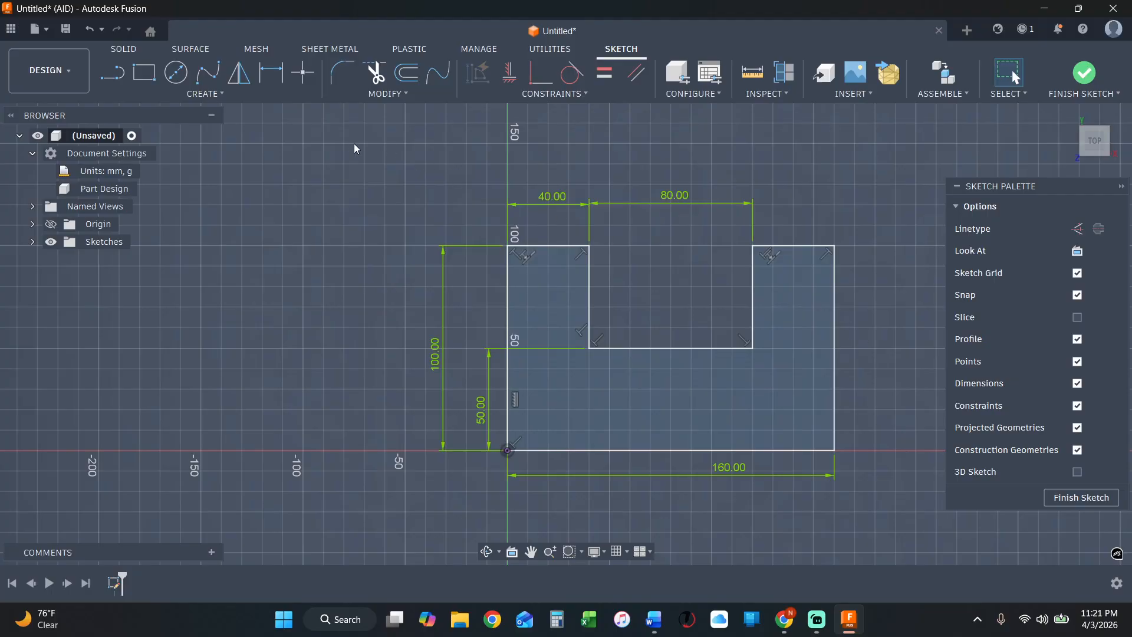
pyautogui.moveTo(357, 149)
pyautogui.mouseDown()
pyautogui.moveTo(906, 498)
pyautogui.moveTo(916, 522)
pyautogui.mouseUp()
pyautogui.click(879, 497)
pyautogui.scroll(-2, 851, 437)
pyautogui.scroll(3, 891, 381)
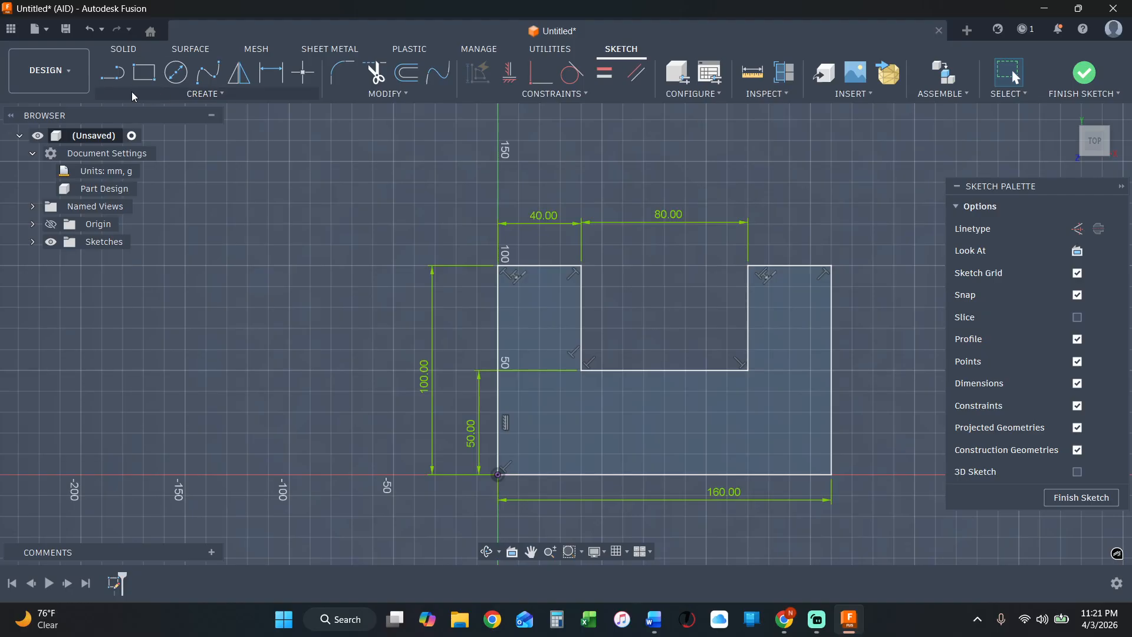
# Draw a diagonal line across the notch's lower-right corner, from the floor about 20 mm from the corner to the right wall's midpoint.
pyautogui.click(112, 73)
pyautogui.scroll(-1, 855, 435)
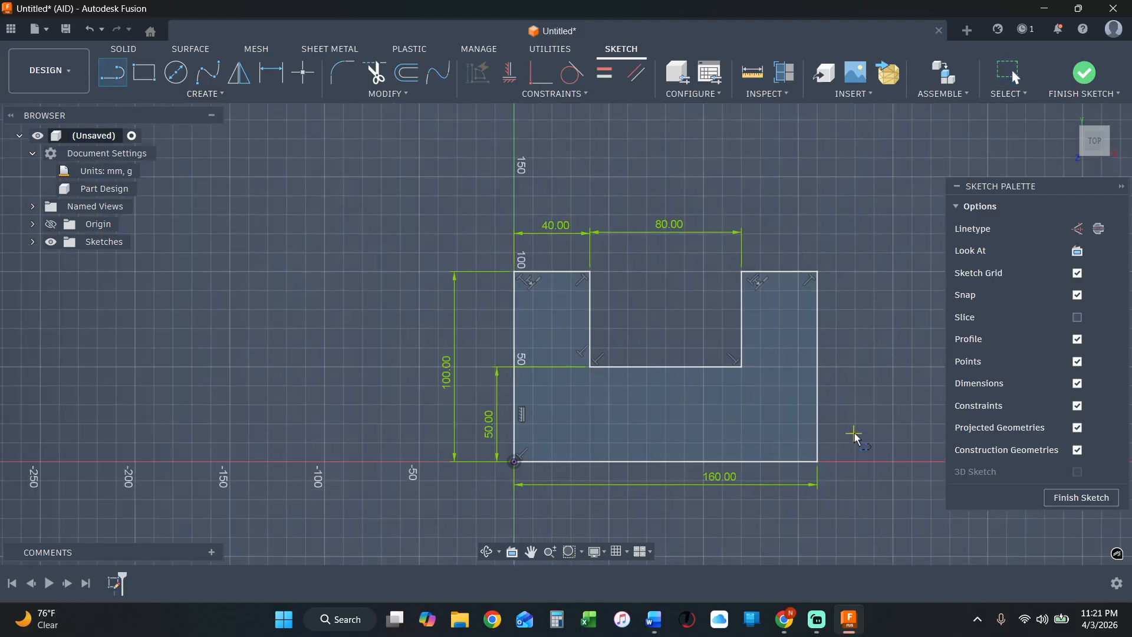
pyautogui.scroll(2, 808, 435)
pyautogui.scroll(2, 776, 324)
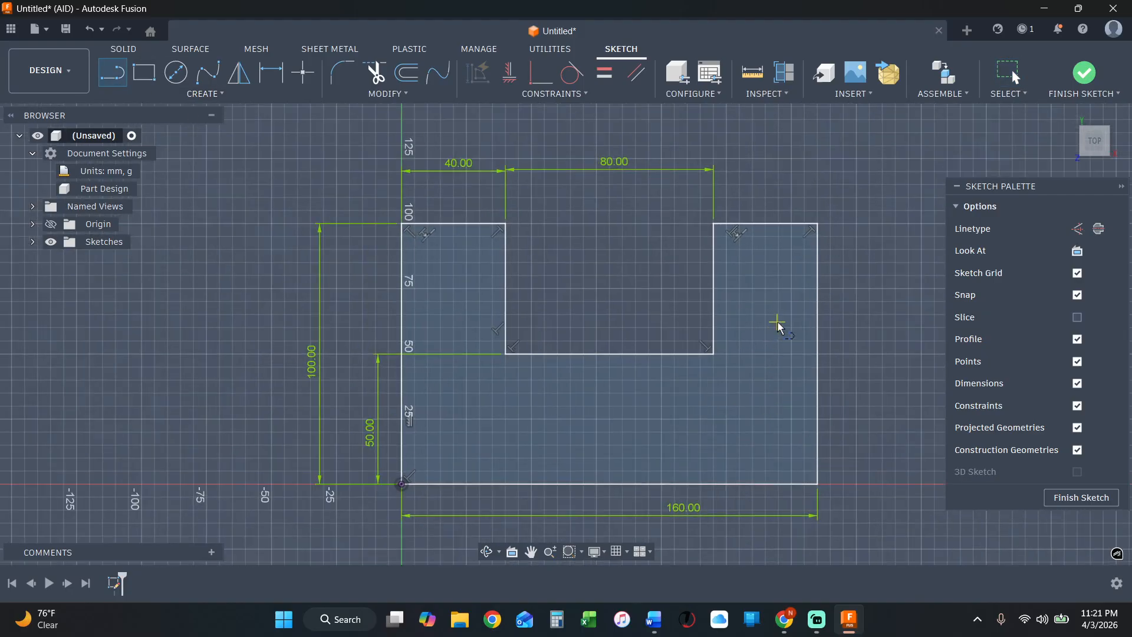
pyautogui.click(648, 357)
pyautogui.click(709, 286)
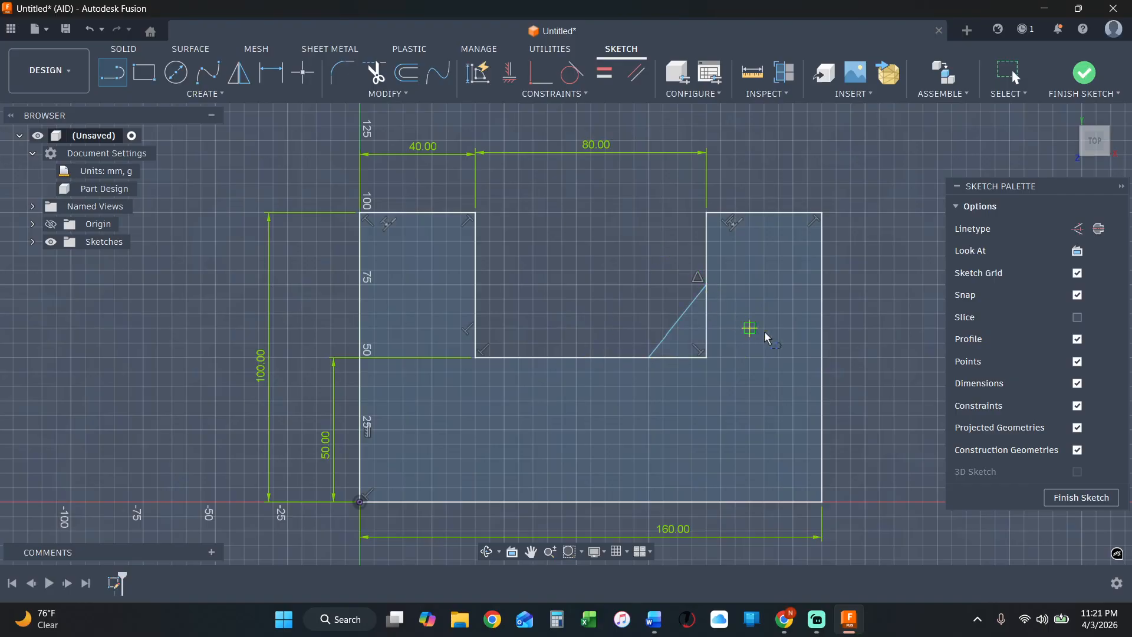
pyautogui.press('Escape')
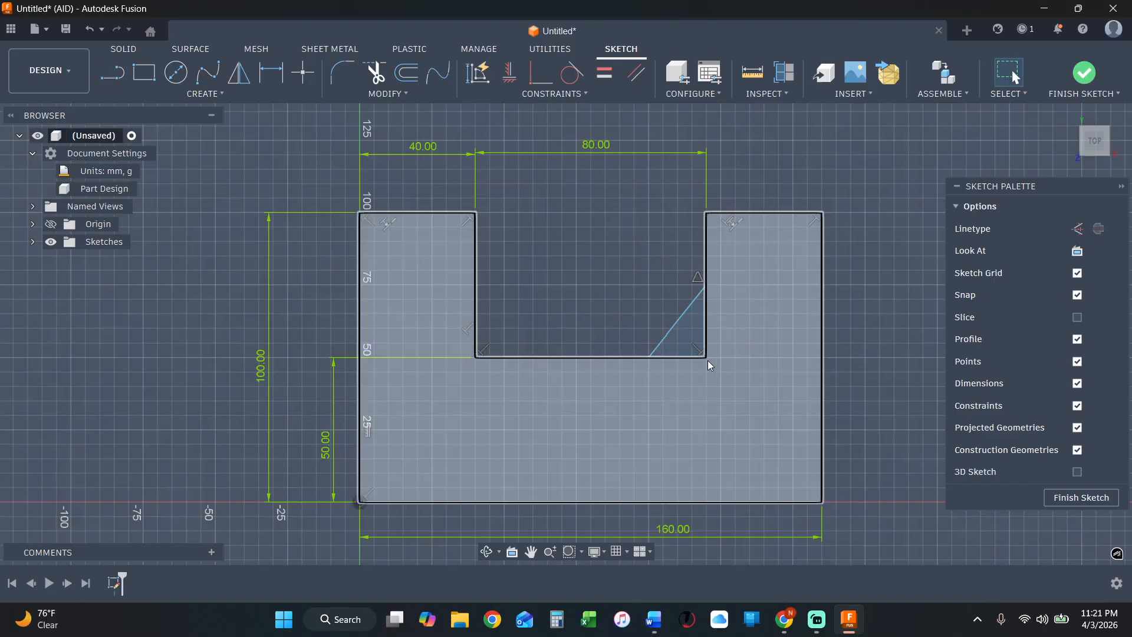
# Trim the notch floor and right wall segments that extend past the diagonal into the lower-right corner.
pyautogui.click(388, 95)
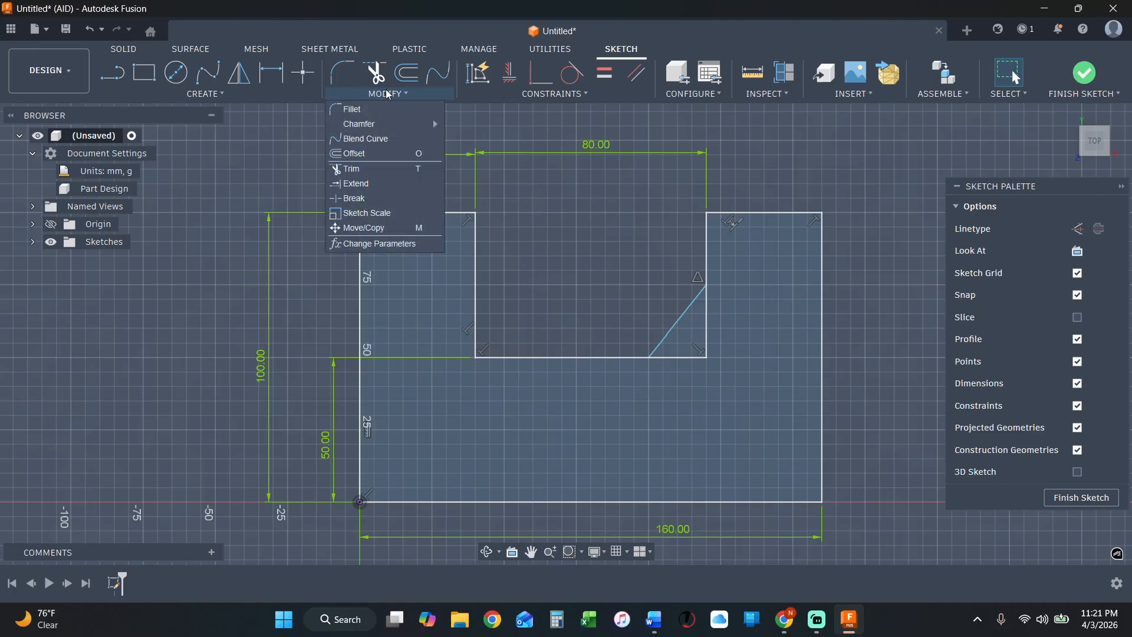
pyautogui.click(354, 169)
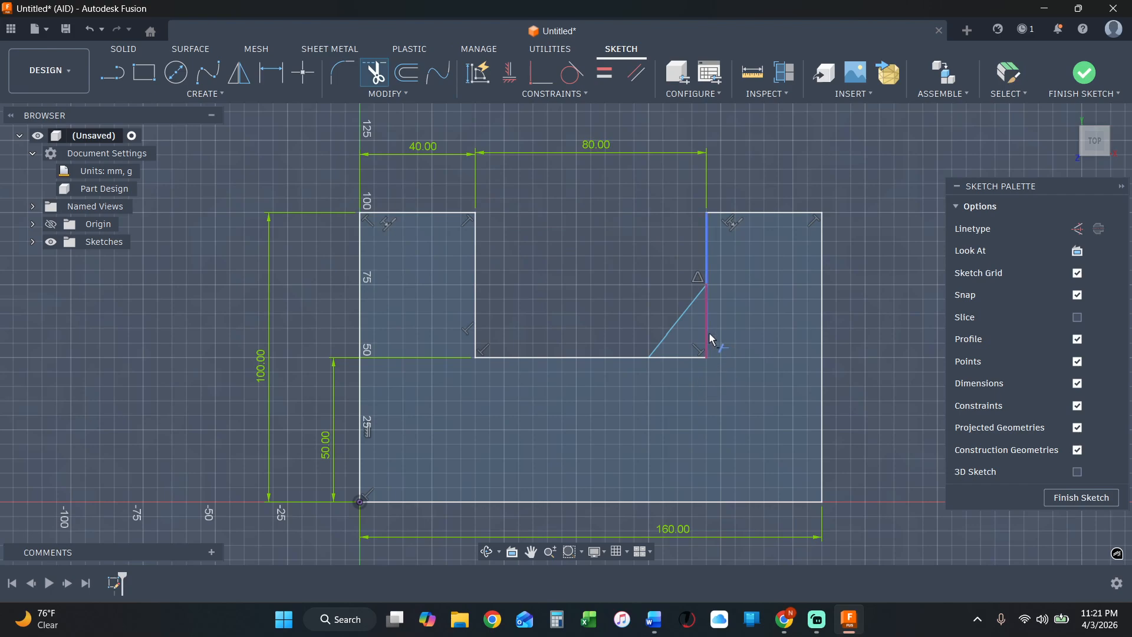
pyautogui.click(689, 358)
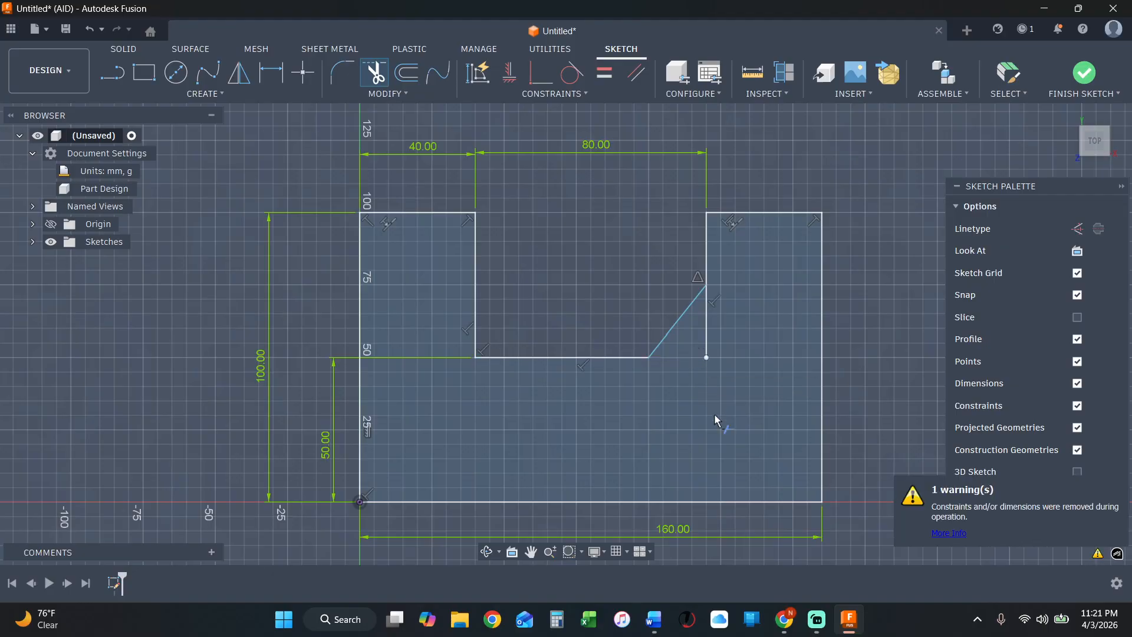
pyautogui.click(709, 321)
pyautogui.press('Escape')
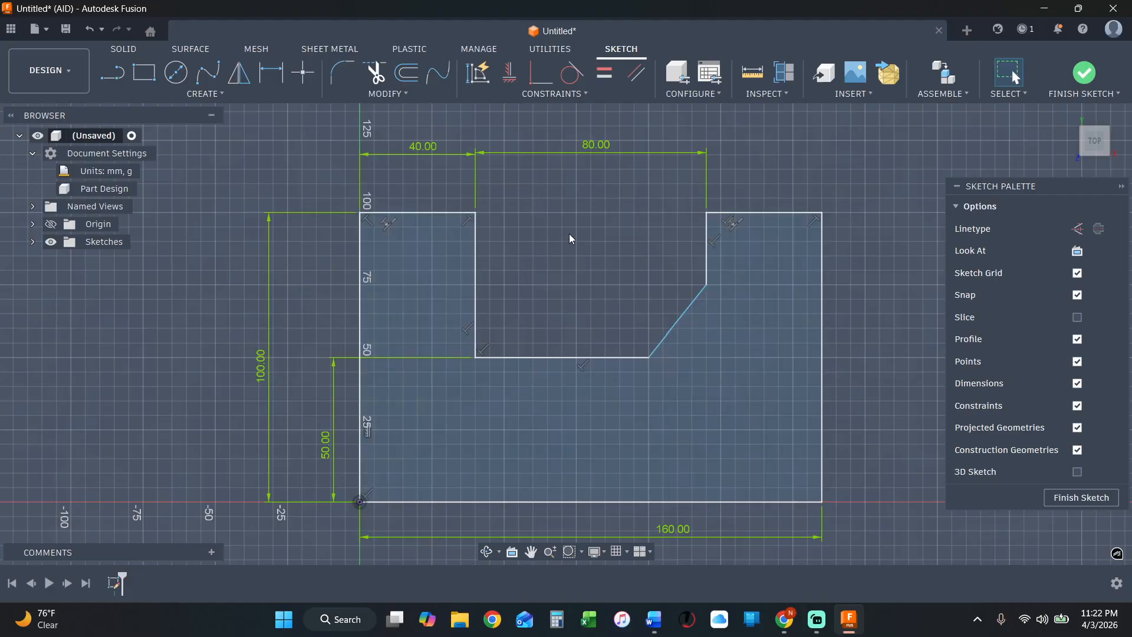
# Draw a matching diagonal across the notch's lower-left corner, from the left wall's midpoint to the floor about 20 mm from the corner.
pyautogui.click(111, 74)
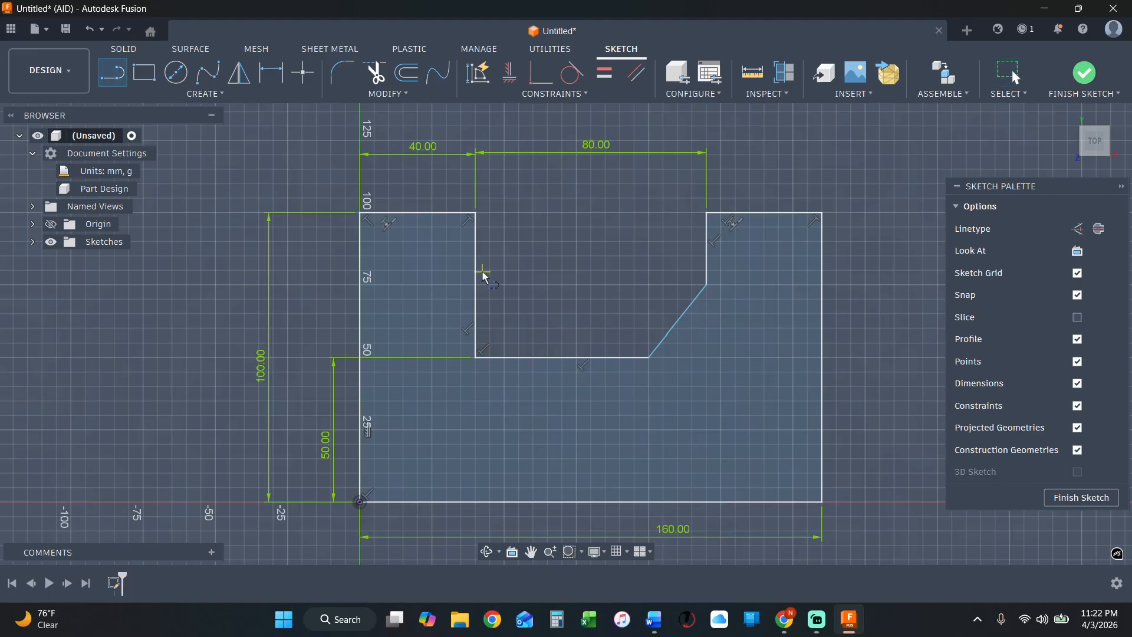
pyautogui.click(475, 286)
pyautogui.doubleClick(533, 357)
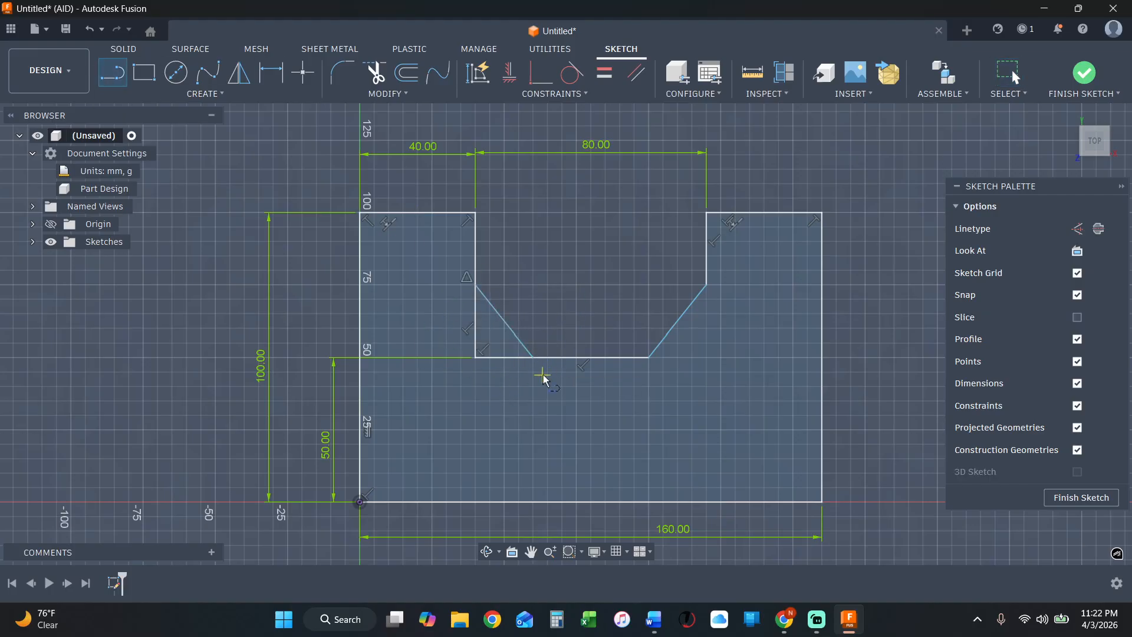
pyautogui.press('Escape')
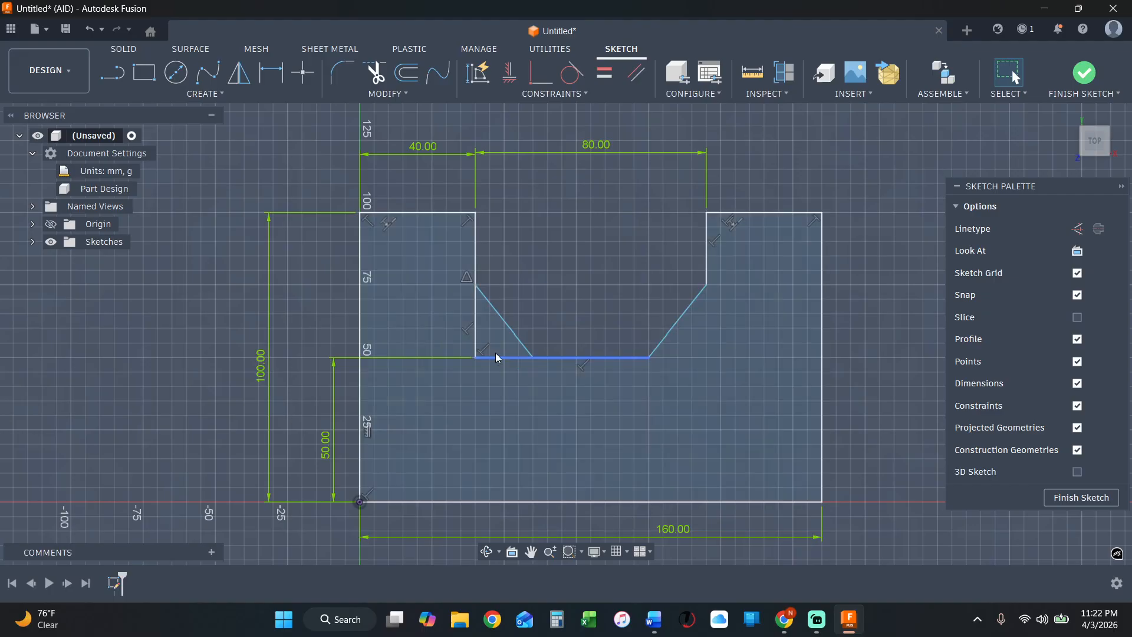
# Trim the left wall and notch floor segments that extend past the diagonal into the lower-left corner.
pyautogui.click(385, 95)
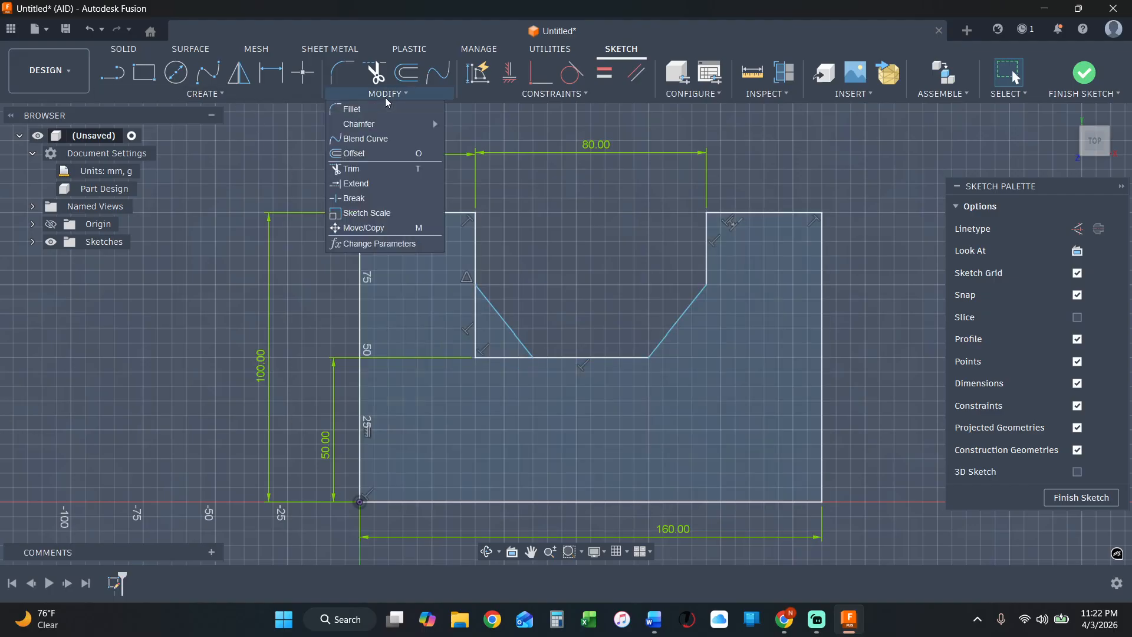
pyautogui.click(370, 170)
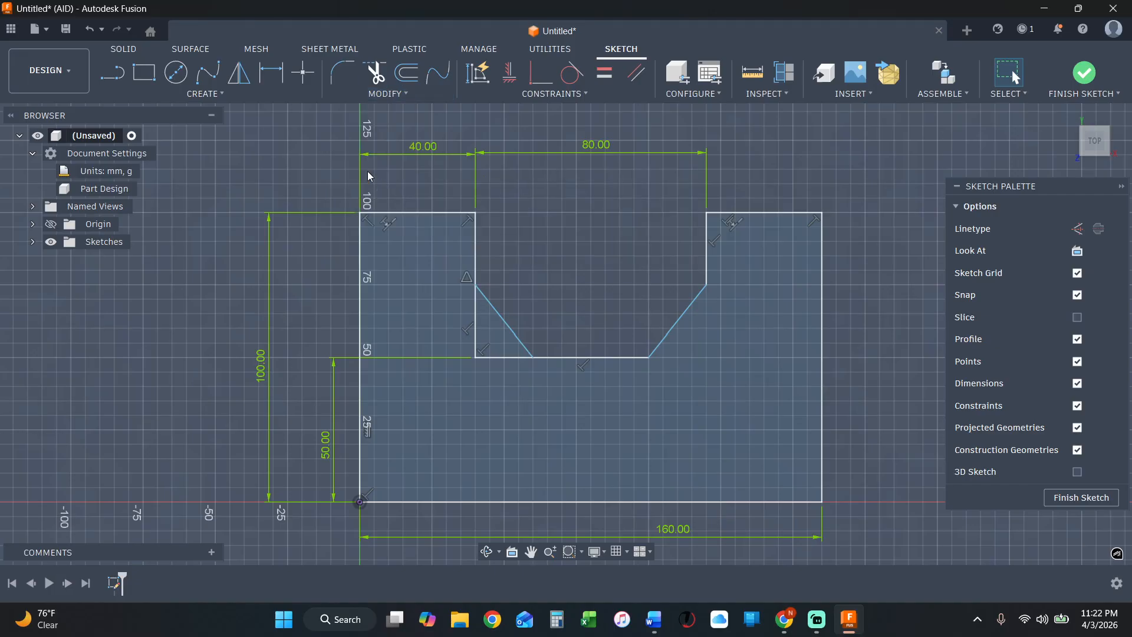
pyautogui.click(479, 318)
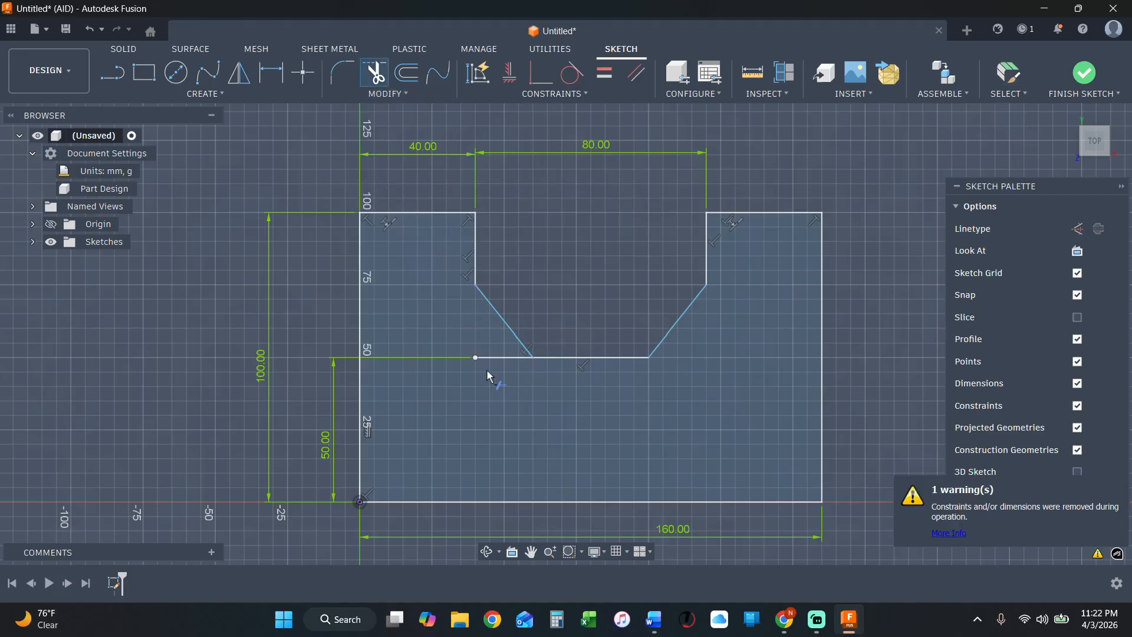
pyautogui.click(498, 358)
pyautogui.press('Escape')
# Delete the entire profile together with all its dimensions and constraints from the sketch.
pyautogui.scroll(-3, 788, 358)
pyautogui.scroll(1, 883, 438)
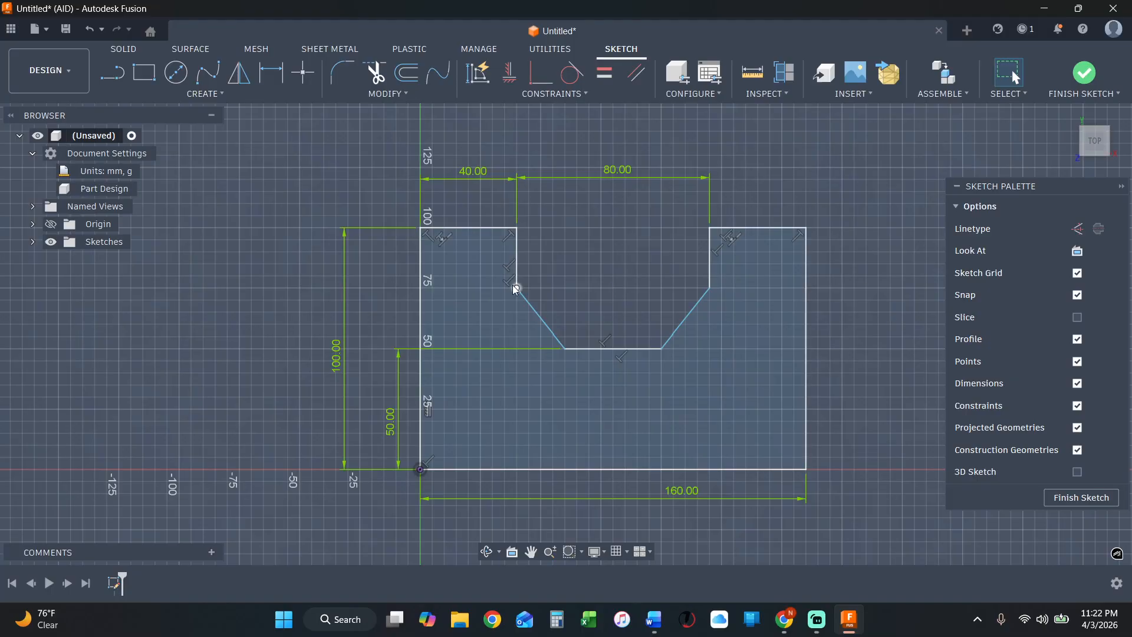
pyautogui.scroll(-2, 702, 237)
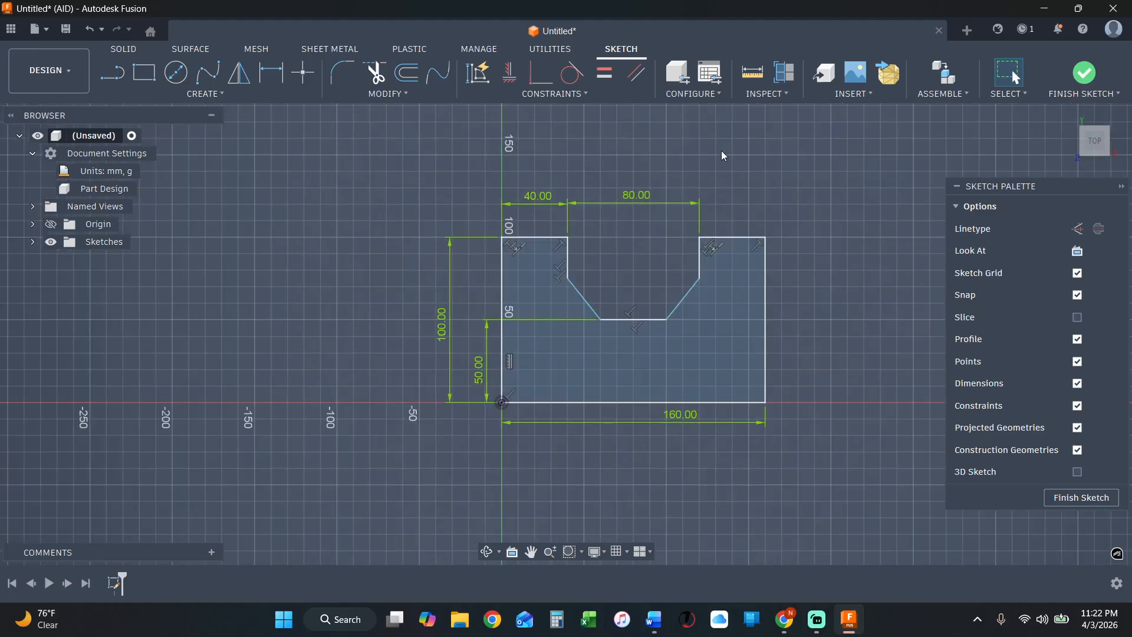
pyautogui.scroll(-1, 719, 167)
pyautogui.scroll(1, 724, 177)
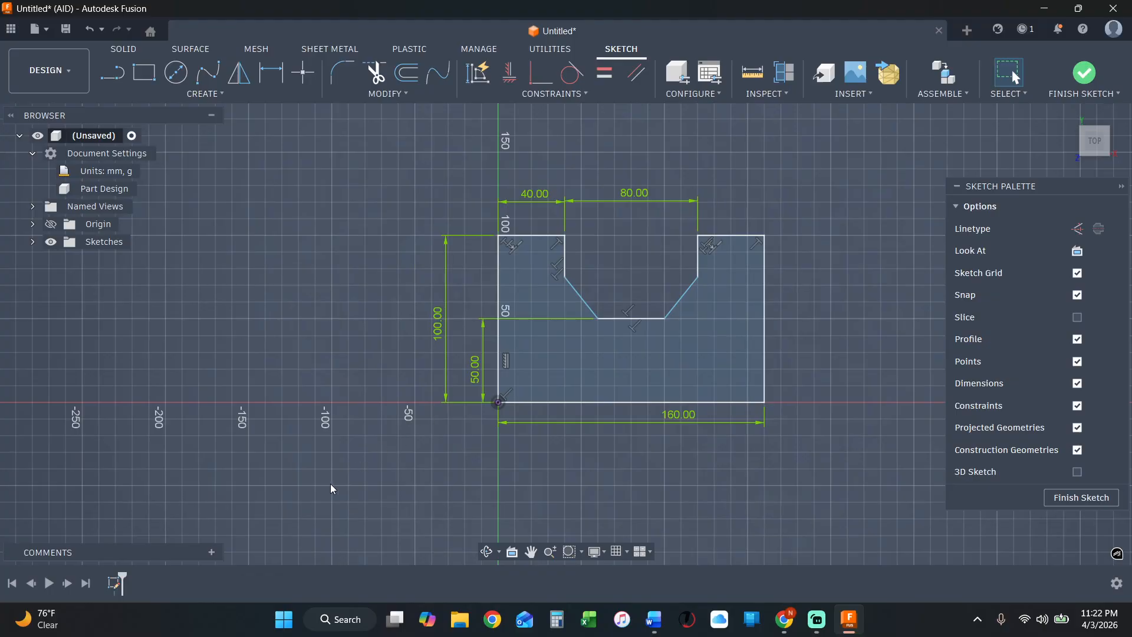
pyautogui.moveTo(332, 489)
pyautogui.mouseDown()
pyautogui.moveTo(858, 153)
pyautogui.moveTo(869, 133)
pyautogui.mouseUp()
pyautogui.press('Delete')
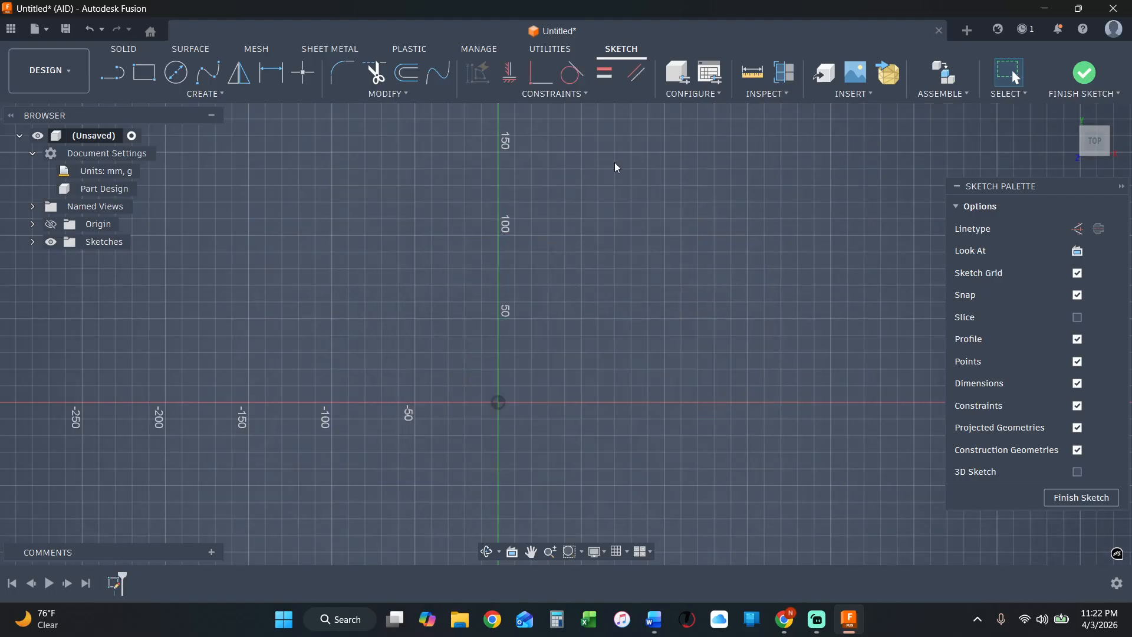
# Draw a 100 mm vertical line upward from the origin.
pyautogui.click(118, 75)
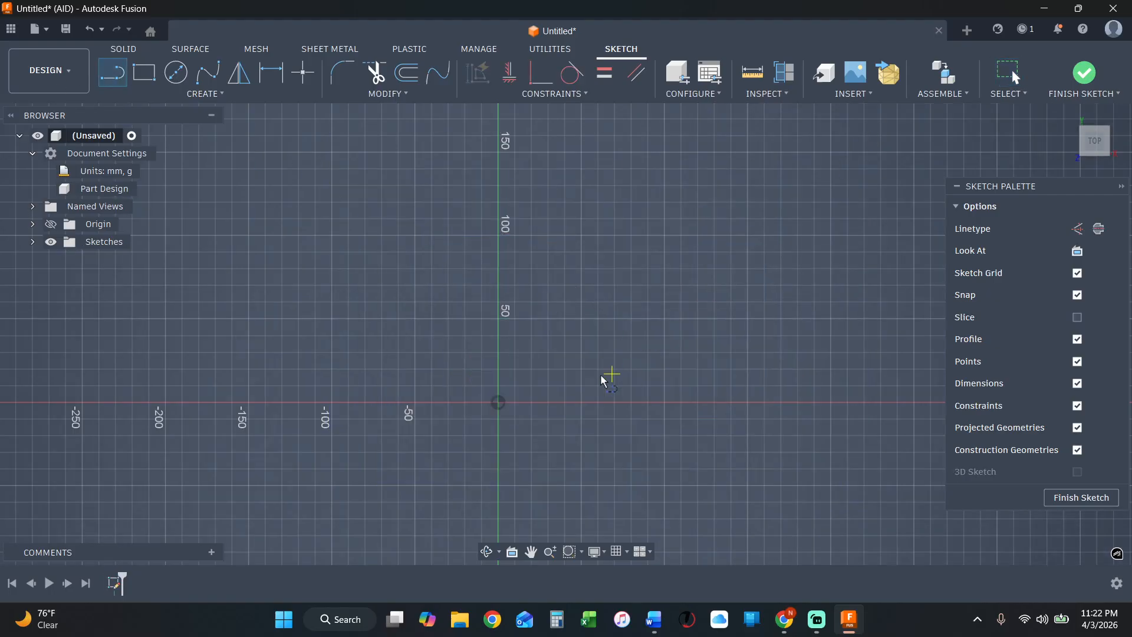
pyautogui.click(498, 404)
pyautogui.click(497, 236)
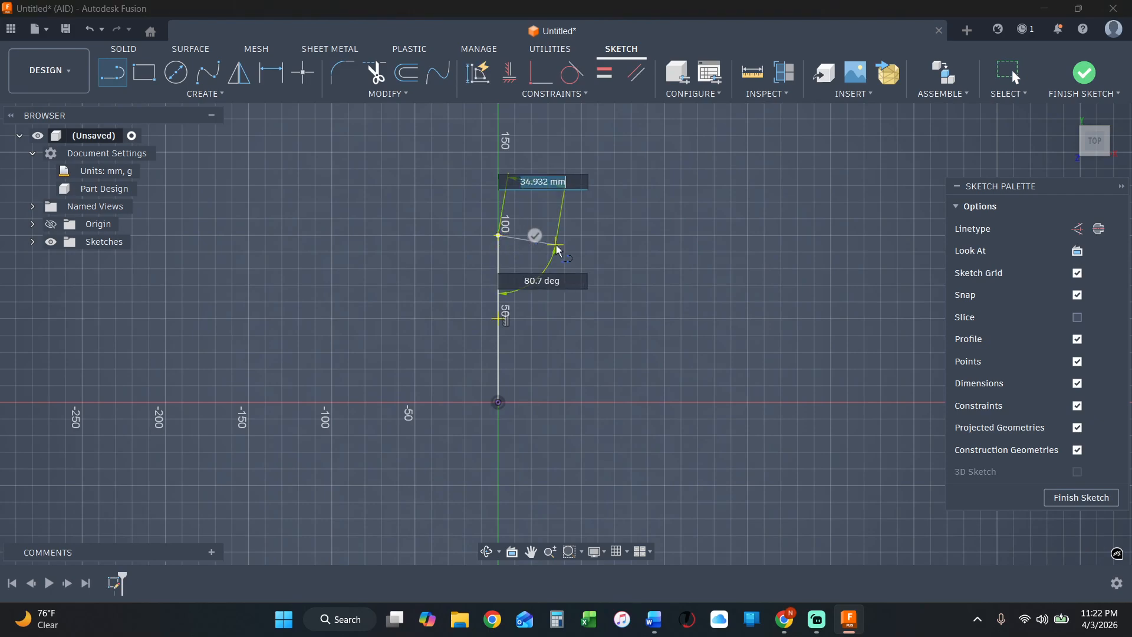
pyautogui.press('Escape')
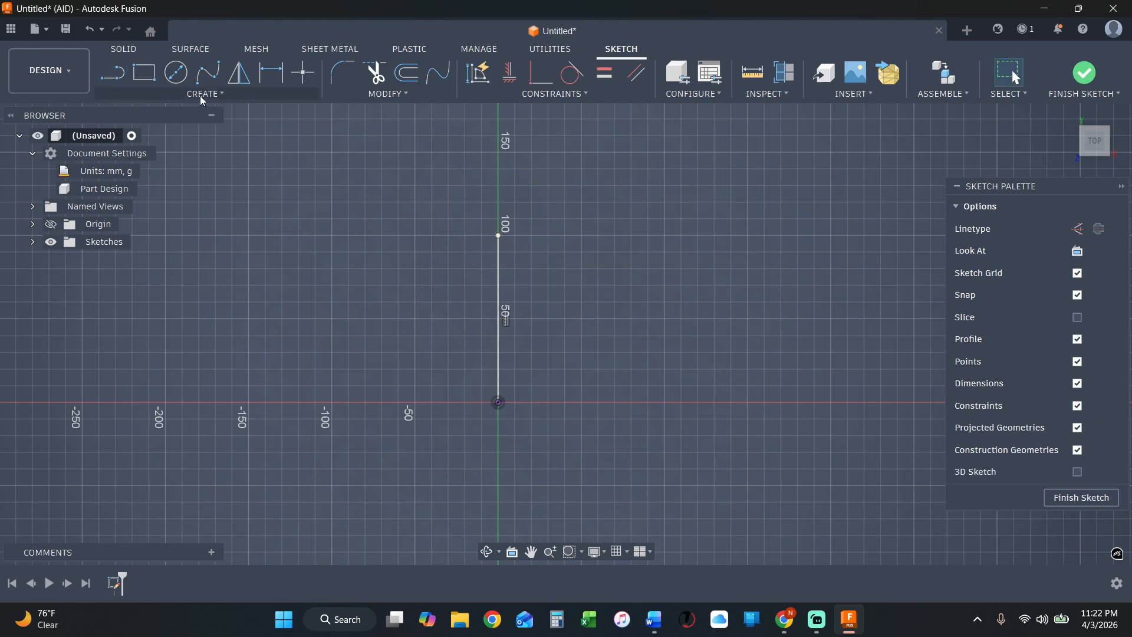
# Draw a circle about 79 mm in diameter immediately to the right of the vertical line's upper end.
pyautogui.click(175, 70)
pyautogui.click(565, 251)
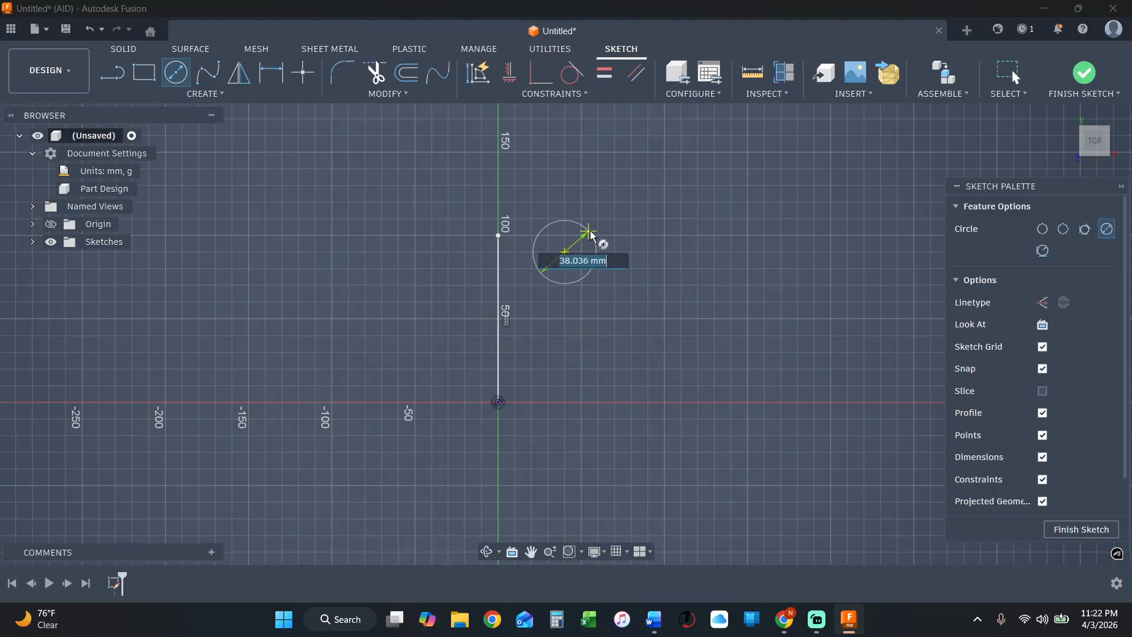
pyautogui.click(614, 212)
# Draw a line about 99.5 mm long, tangent from the circle's top toward the right, and constrain it horizontal.
pyautogui.press('l')
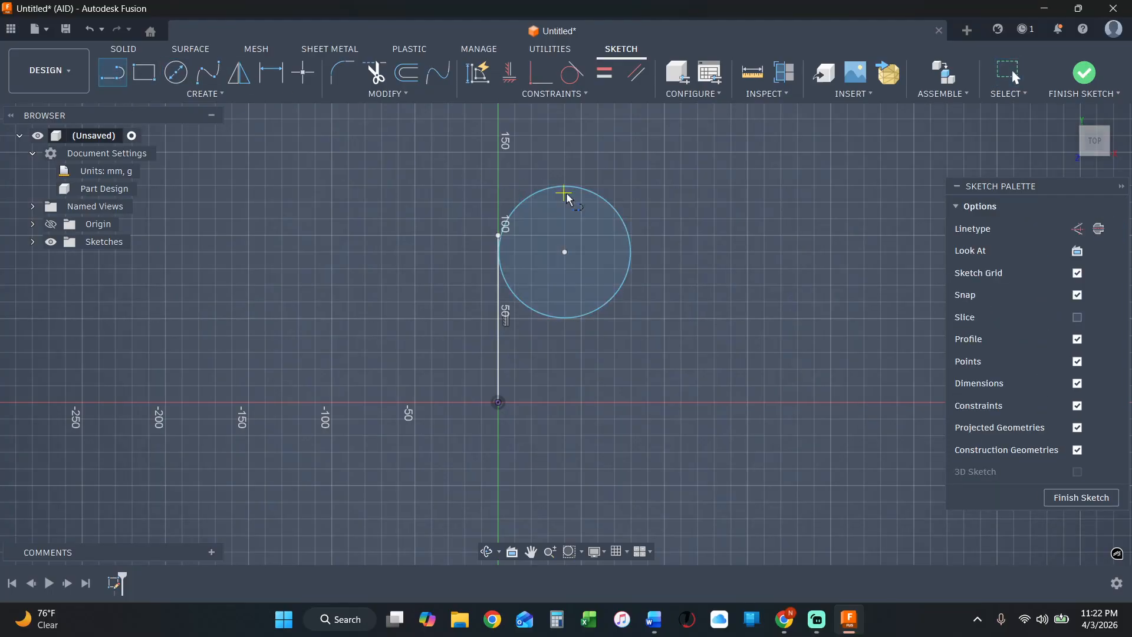
pyautogui.click(562, 186)
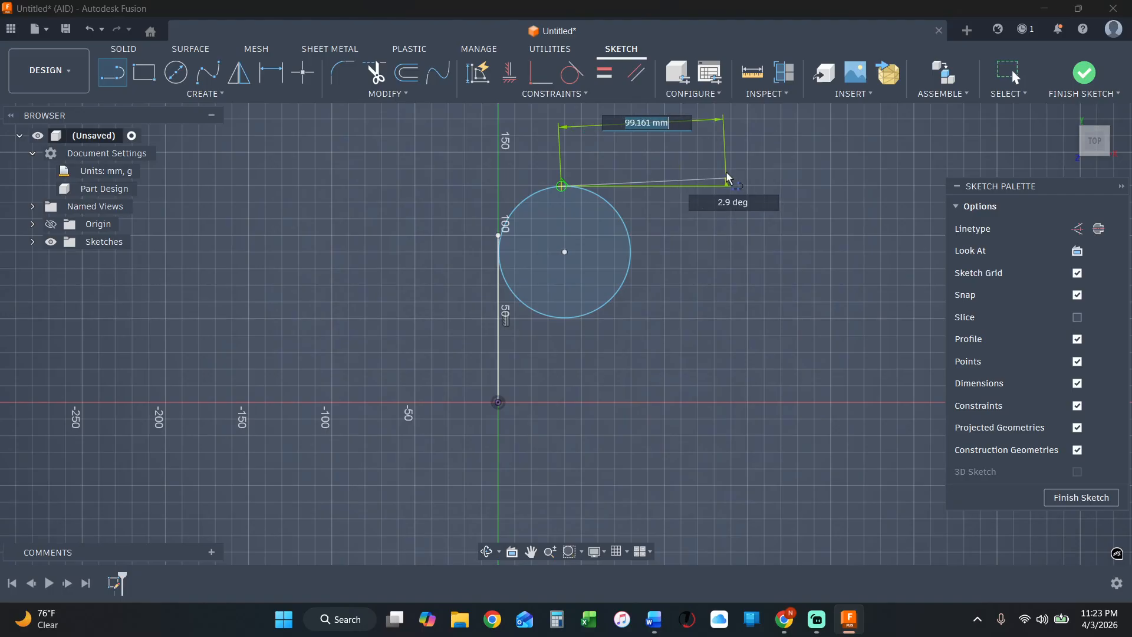
pyautogui.doubleClick(727, 179)
pyautogui.click(677, 178)
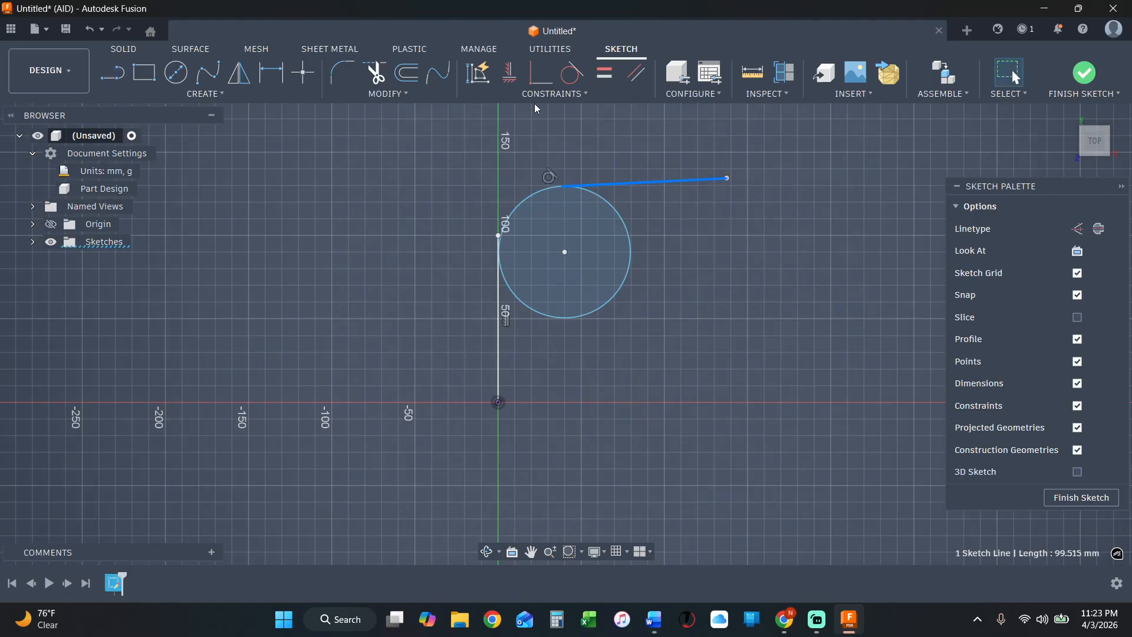
pyautogui.click(510, 73)
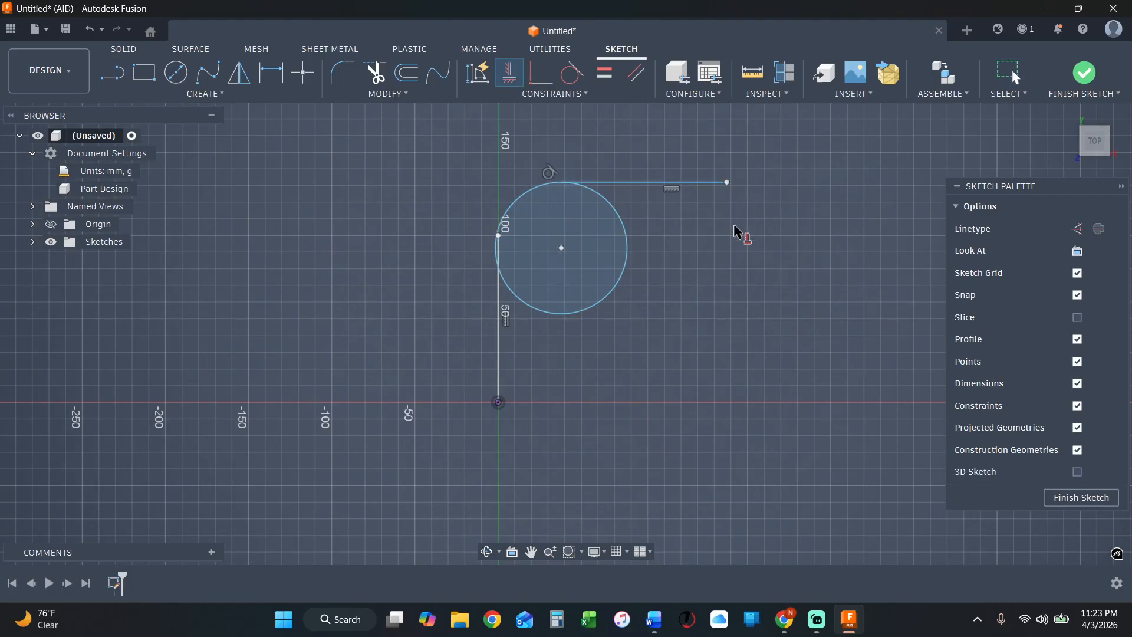
# Apply a tangent constraint between the vertical line and the circle.
pyautogui.click(496, 303)
pyautogui.click(552, 313)
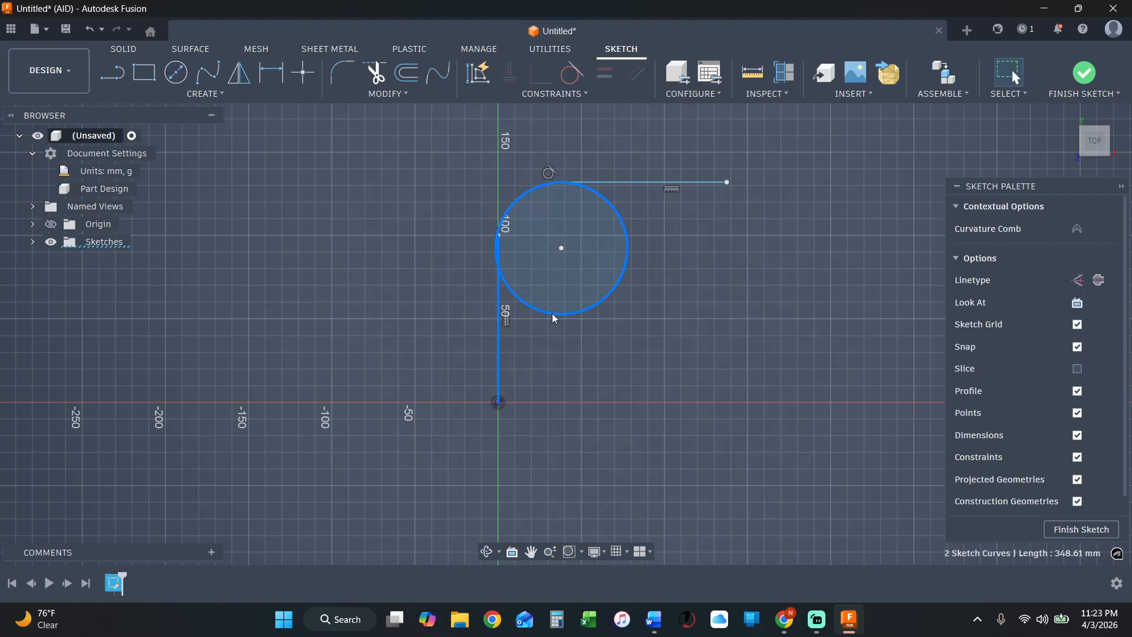
pyautogui.click(572, 72)
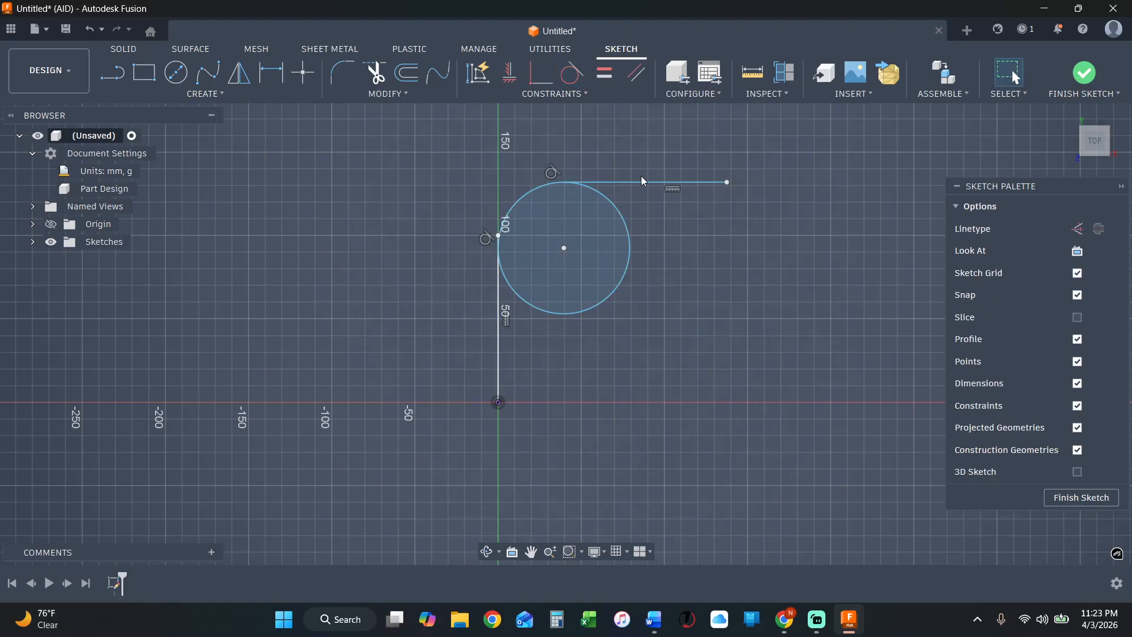
# Try to apply a tangent constraint between the horizontal line and the circle.
pyautogui.click(642, 182)
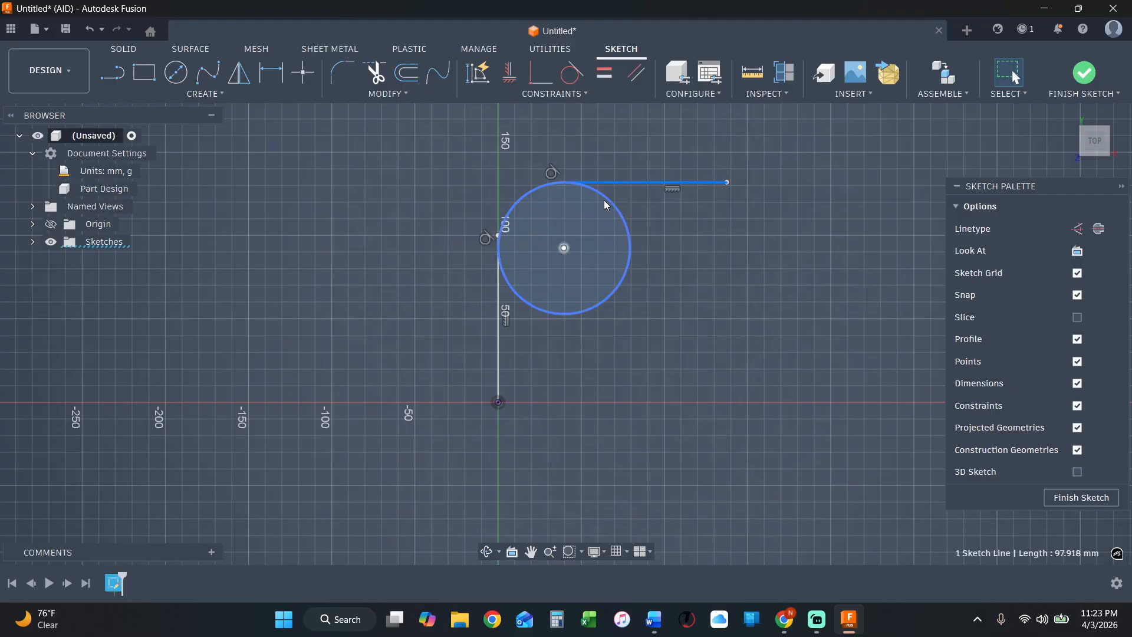
pyautogui.click(605, 202)
pyautogui.click(572, 72)
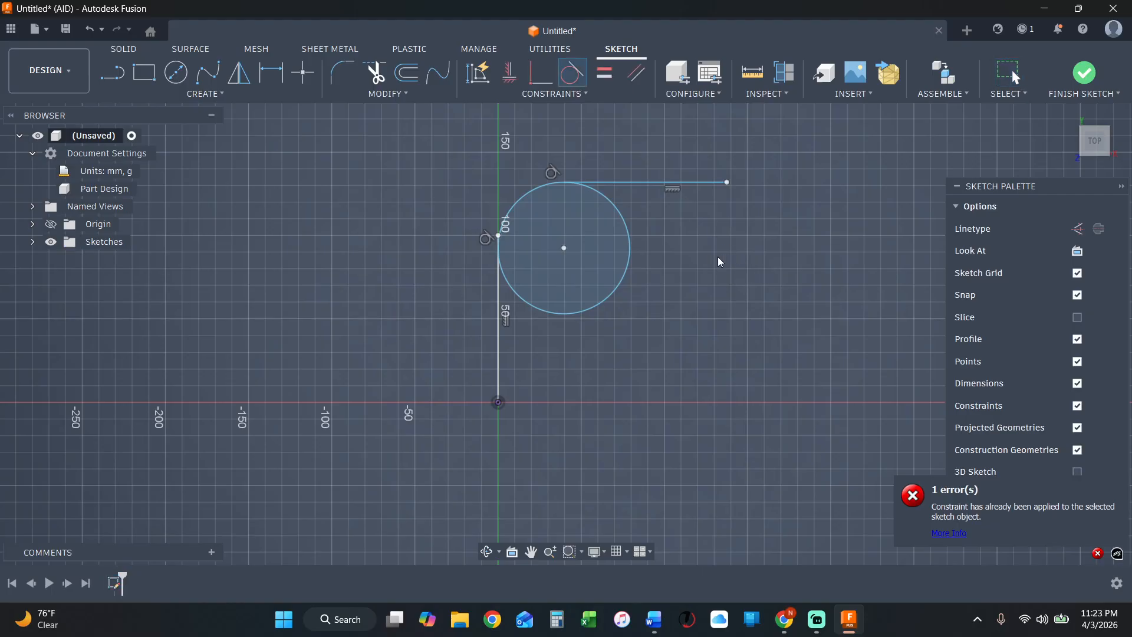
pyautogui.press('Escape')
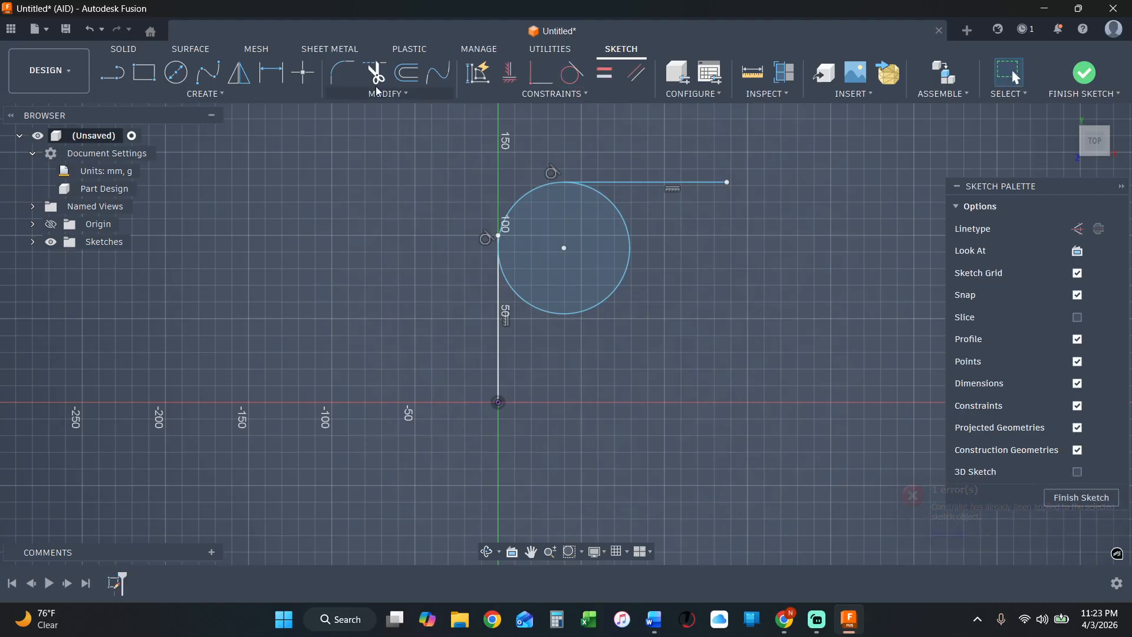
# Dimension the vertical line and the horizontal line at 100 mm each.
pyautogui.click(271, 73)
pyautogui.click(499, 348)
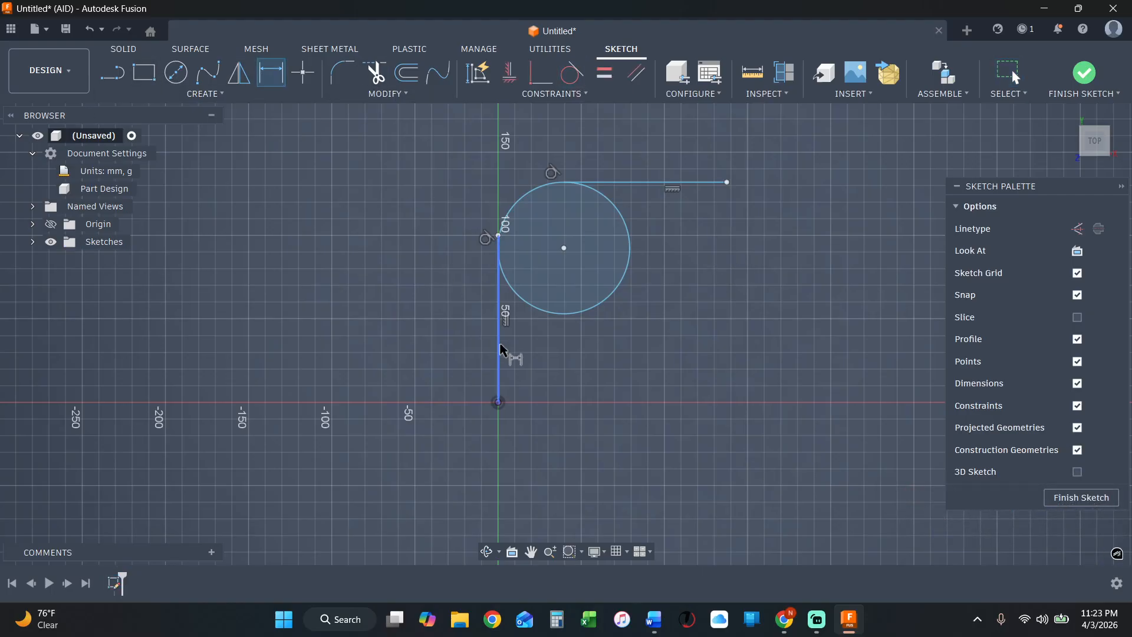
pyautogui.click(449, 340)
pyautogui.press('Return')
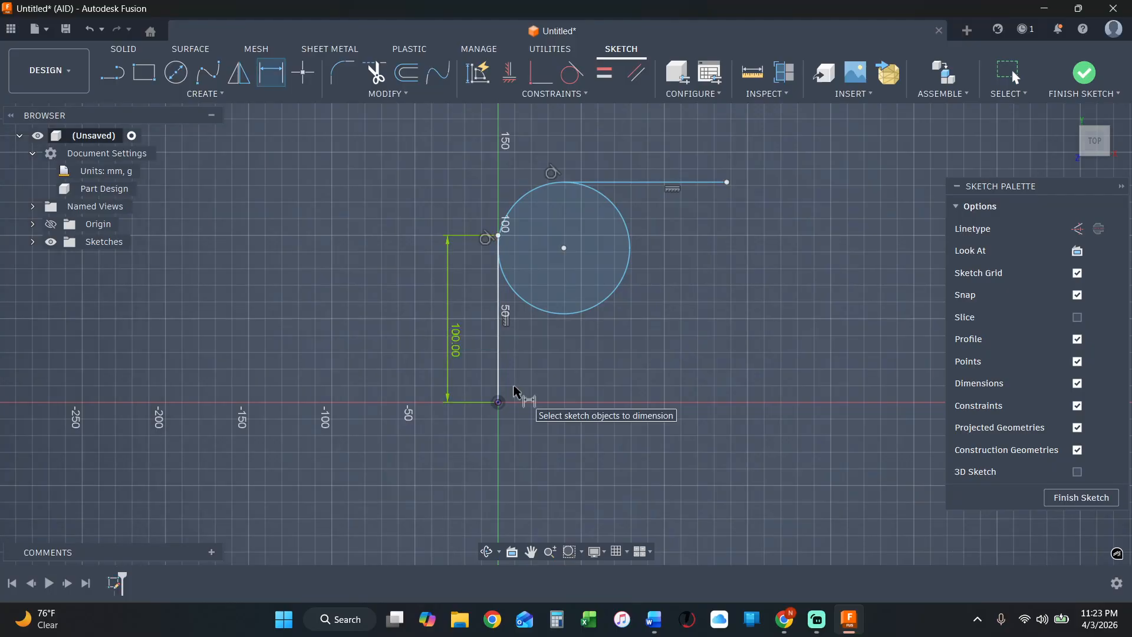
pyautogui.click(706, 183)
pyautogui.click(708, 148)
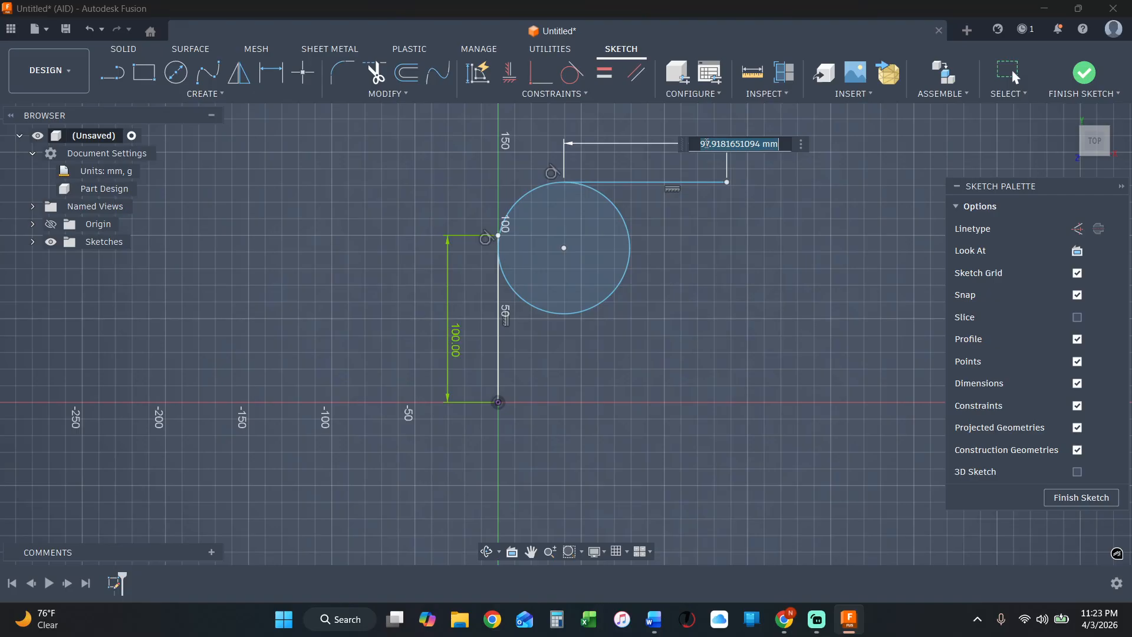
pyautogui.write('100')
pyautogui.press('Return')
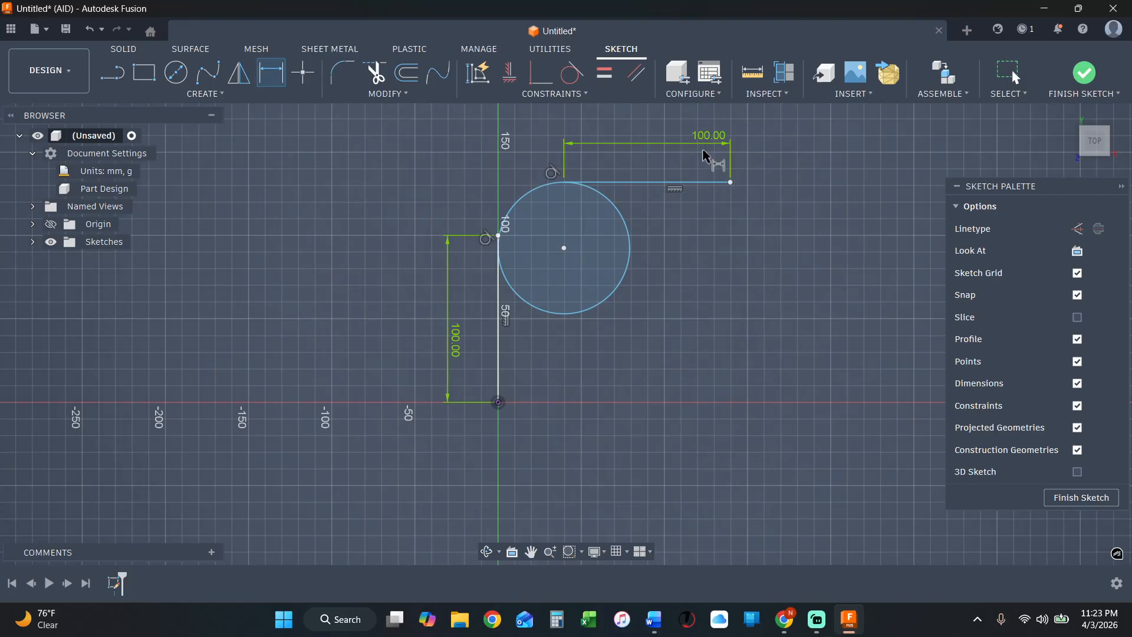
# Dimension the circle's diameter at 75 mm.
pyautogui.click(626, 273)
pyautogui.click(661, 293)
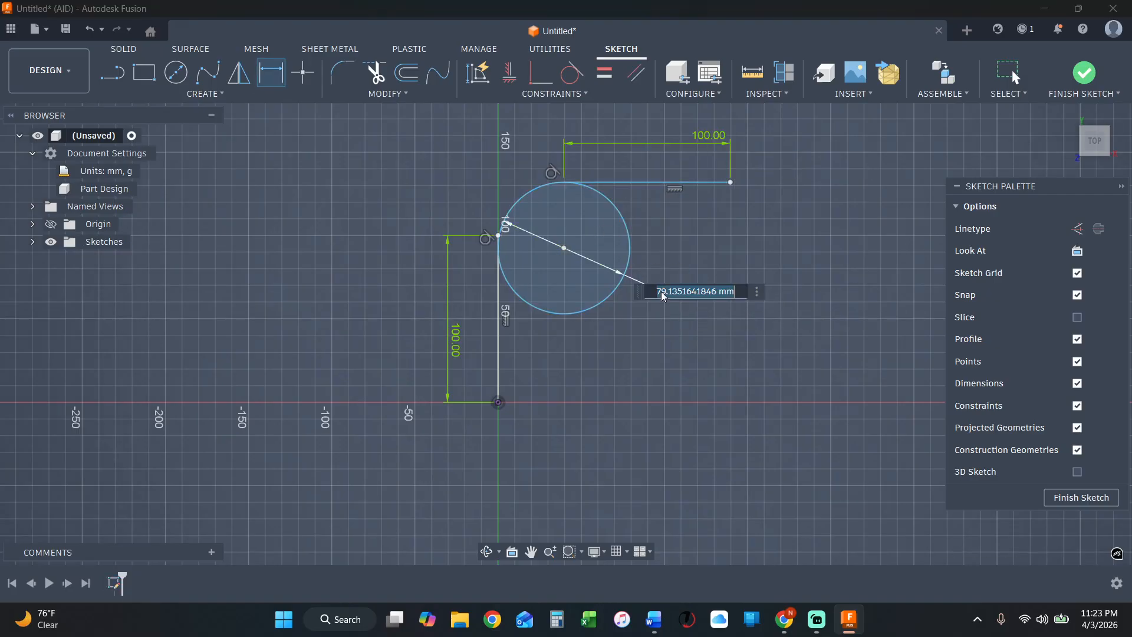
pyautogui.write('75')
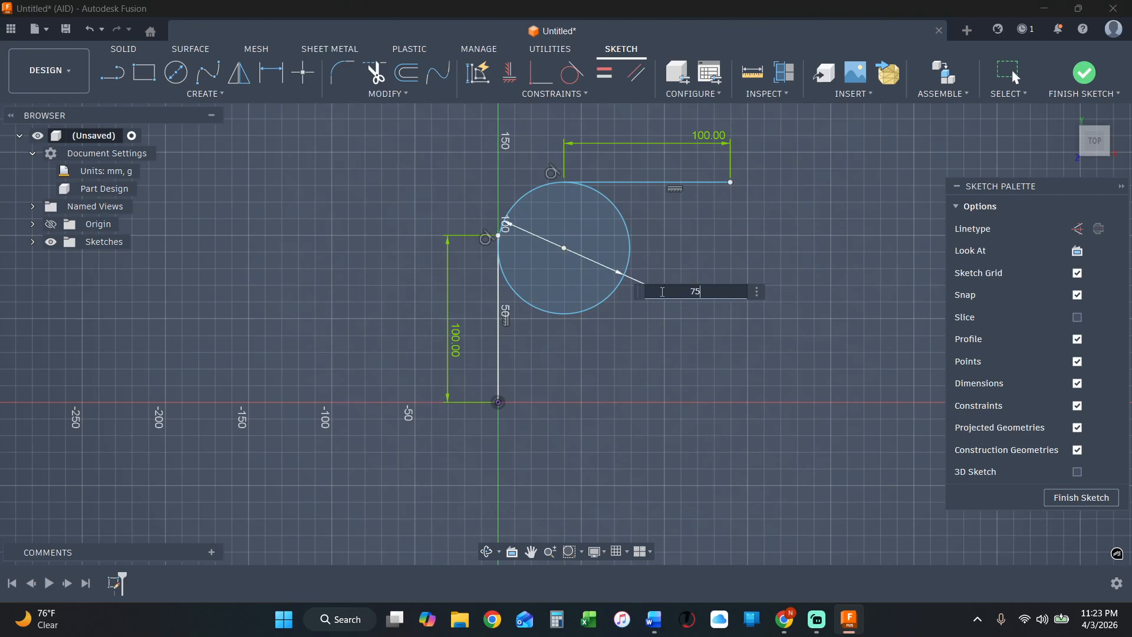
pyautogui.press('Return')
# Pull the horizontal line's free endpoint downward to test how the circle can still slide along the vertical line.
pyautogui.scroll(1, 664, 250)
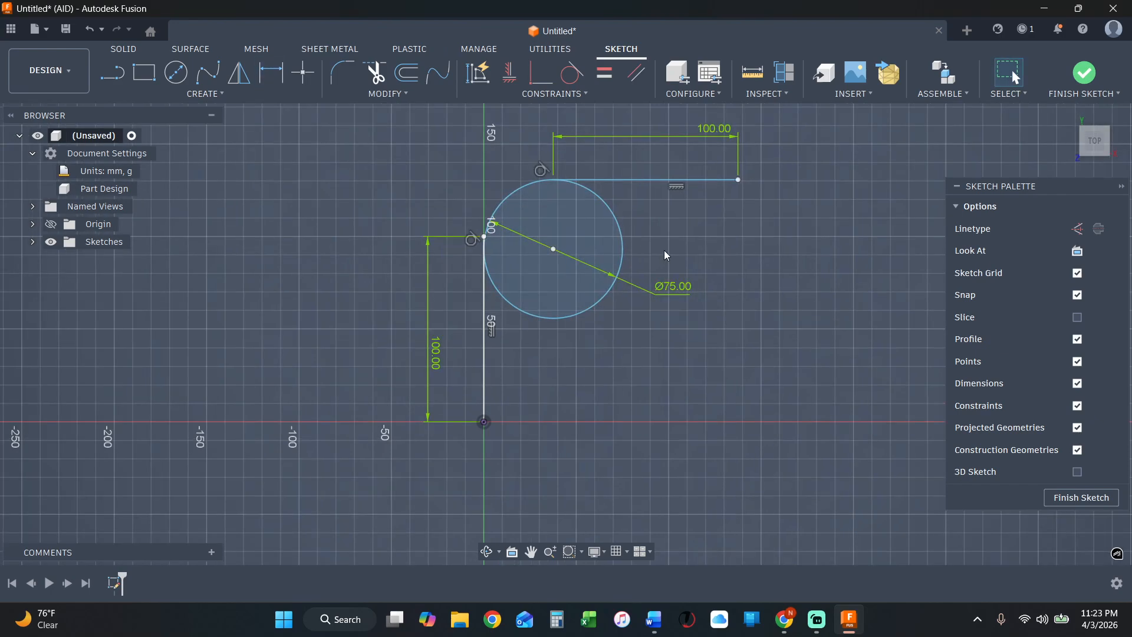
pyautogui.moveTo(738, 179); pyautogui.dragTo(740, 211)
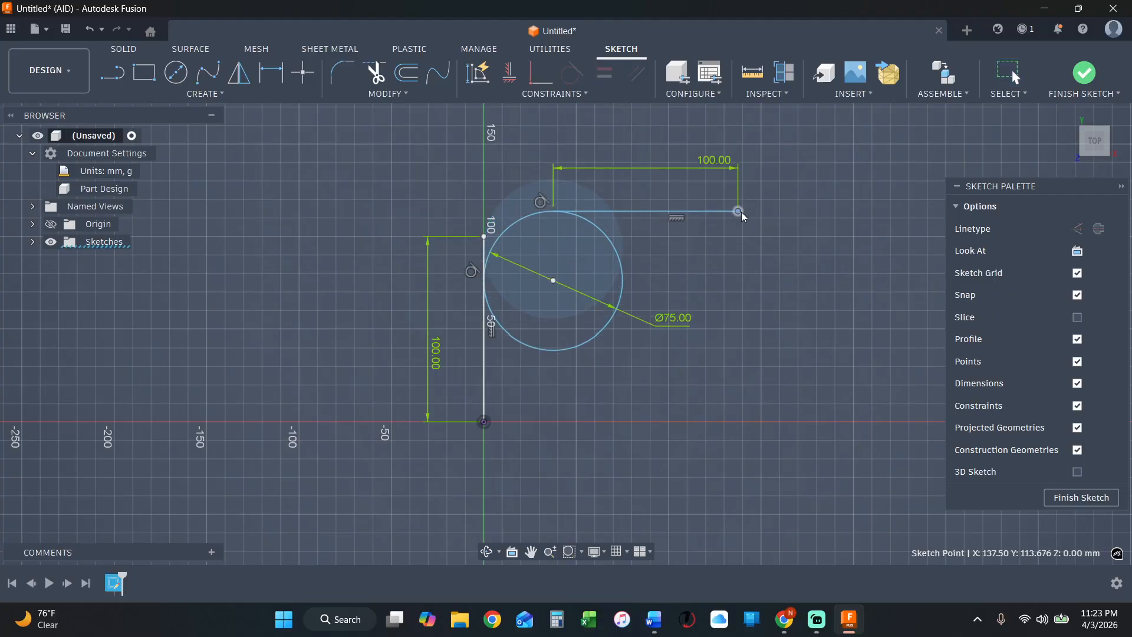
pyautogui.click(508, 226)
pyautogui.keyDown('shift'); pyautogui.click(486, 237); pyautogui.keyUp('shift')
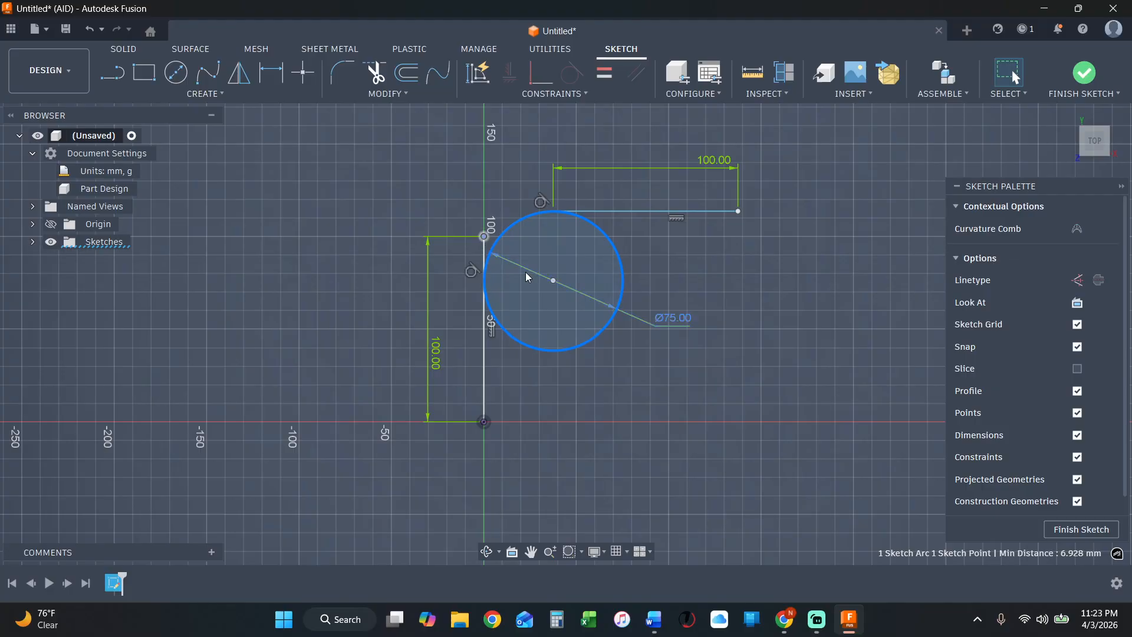
pyautogui.keyDown('shift'); pyautogui.click(553, 280); pyautogui.keyUp('shift')
pyautogui.press('Escape')
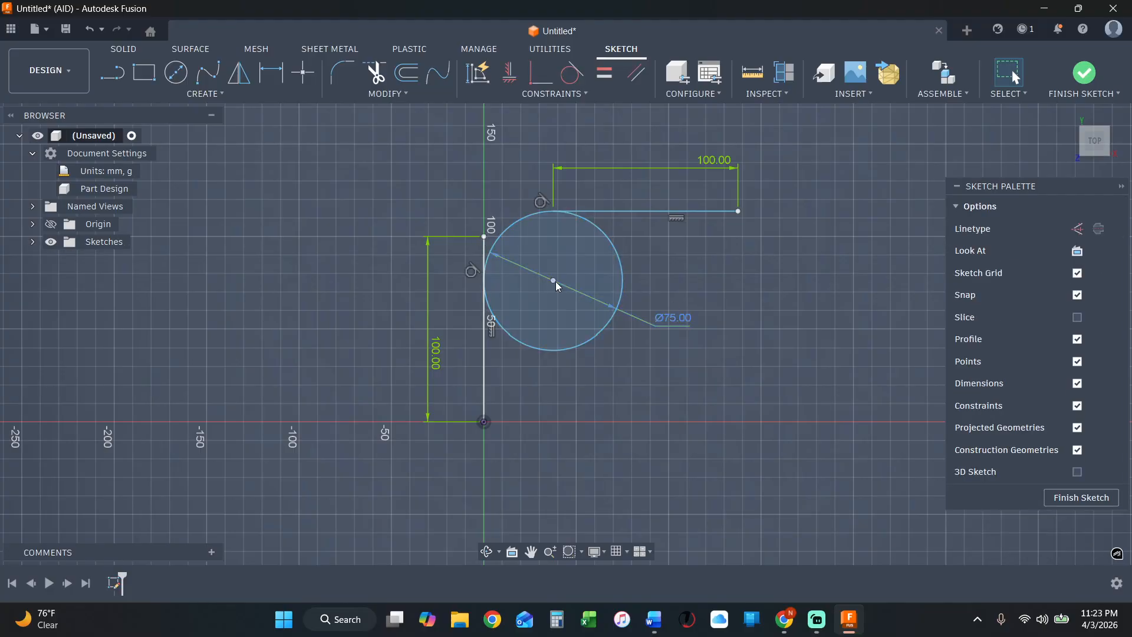
# Make the vertical line's upper endpoint coincident with the circle.
pyautogui.click(485, 237)
pyautogui.keyDown('shift'); pyautogui.click(523, 221); pyautogui.keyUp('shift')
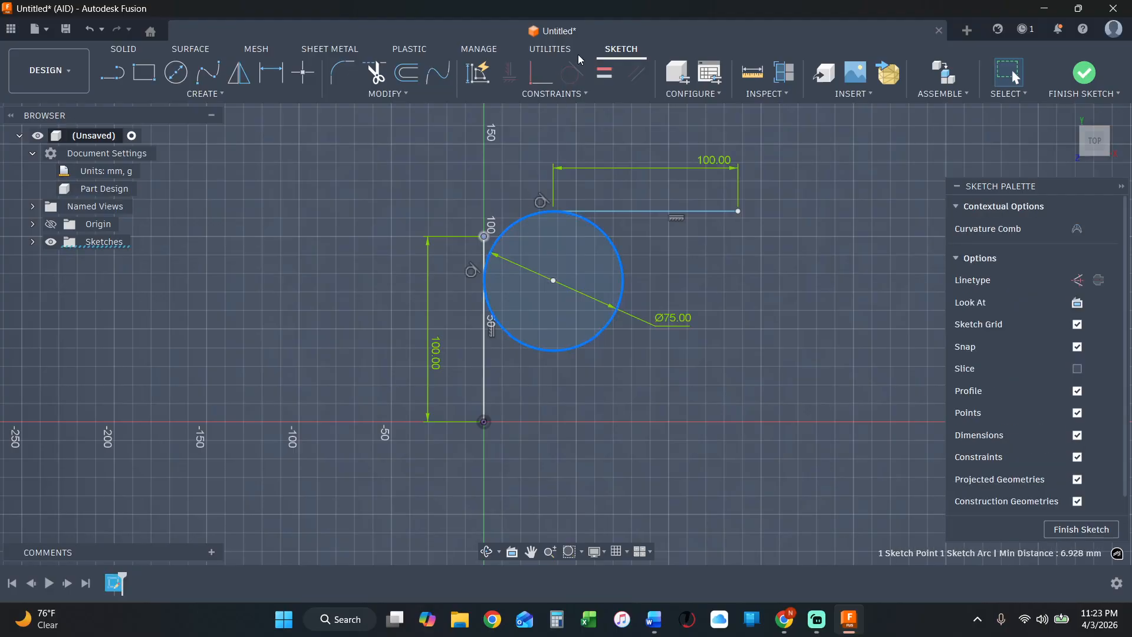
pyautogui.click(541, 72)
pyautogui.scroll(1, 650, 169)
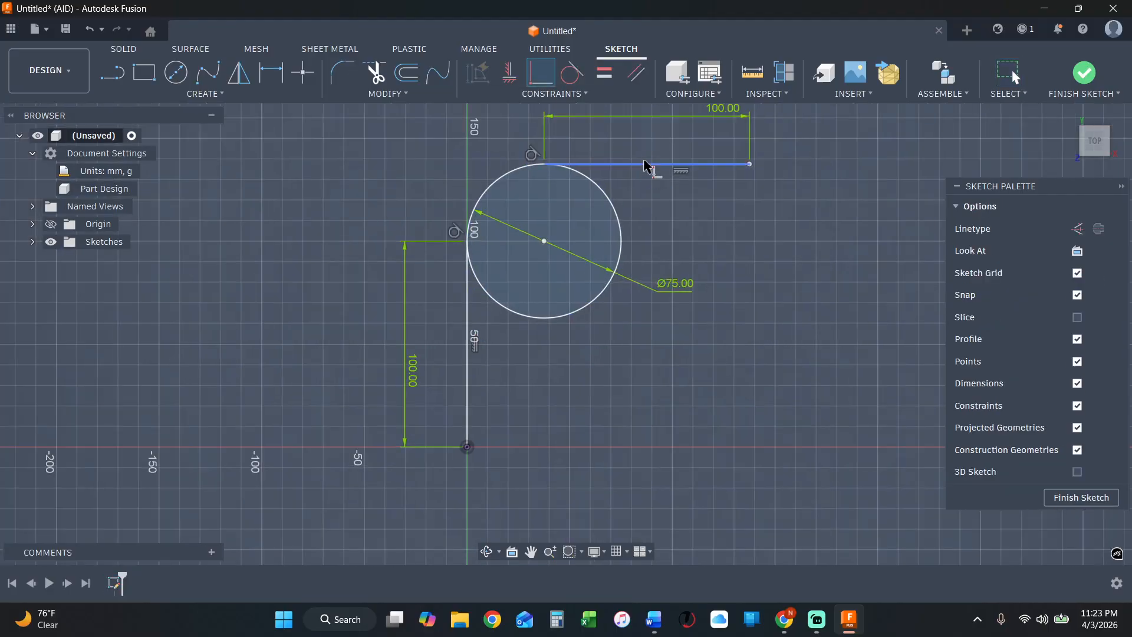
pyautogui.press('Escape')
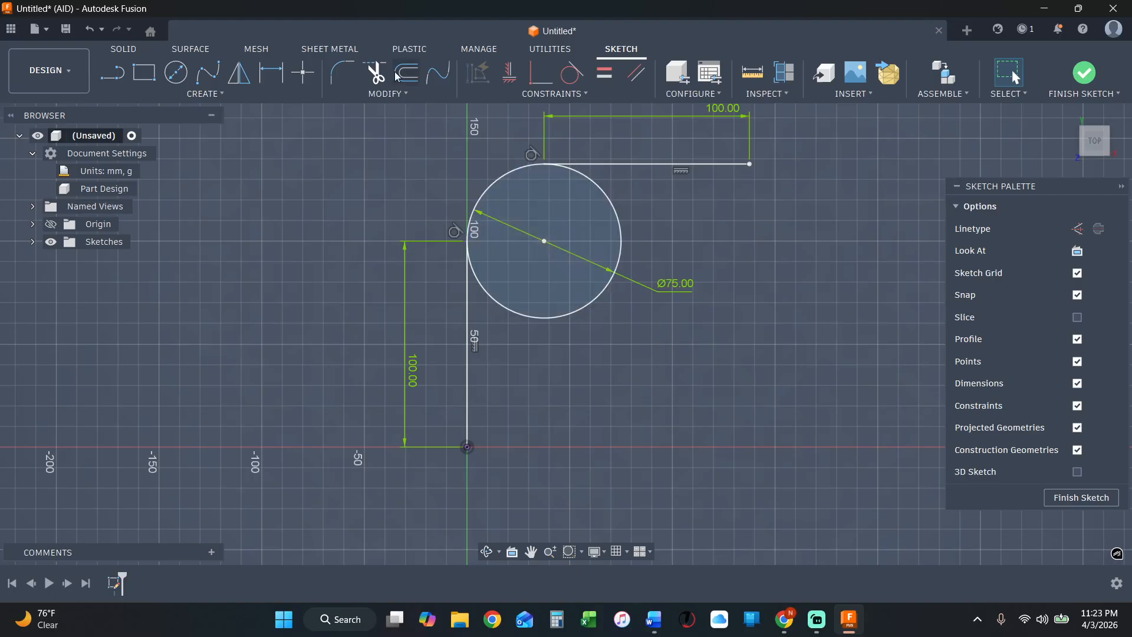
# Trim away the outer part of the circle, leaving only the quarter arc joining the vertical and horizontal lines.
pyautogui.click(375, 73)
pyautogui.click(599, 207)
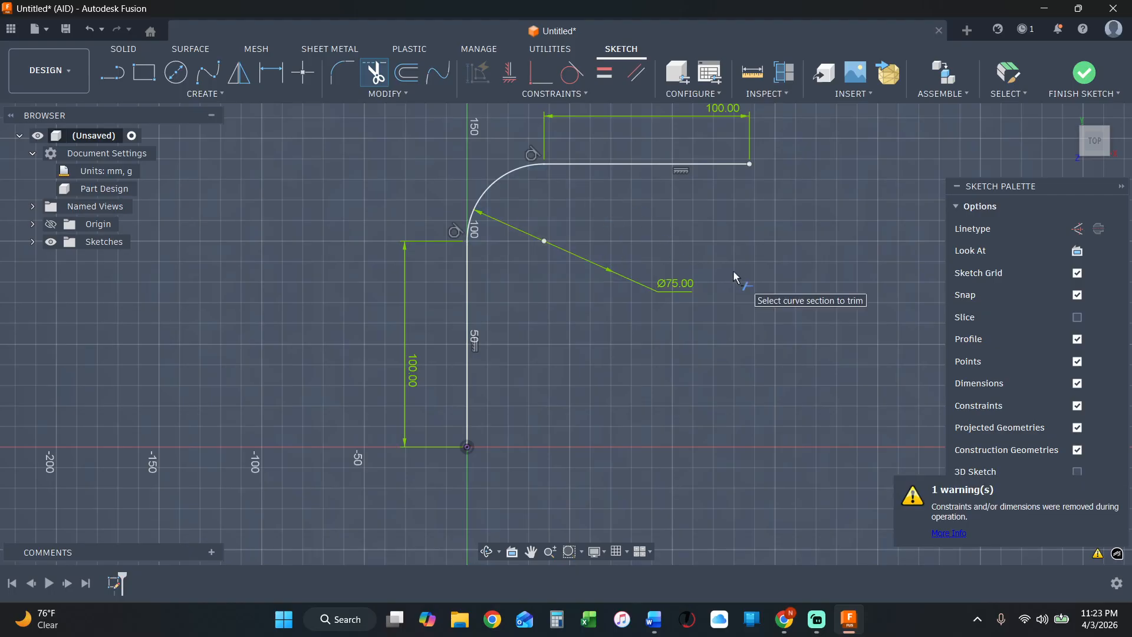
pyautogui.press('Escape')
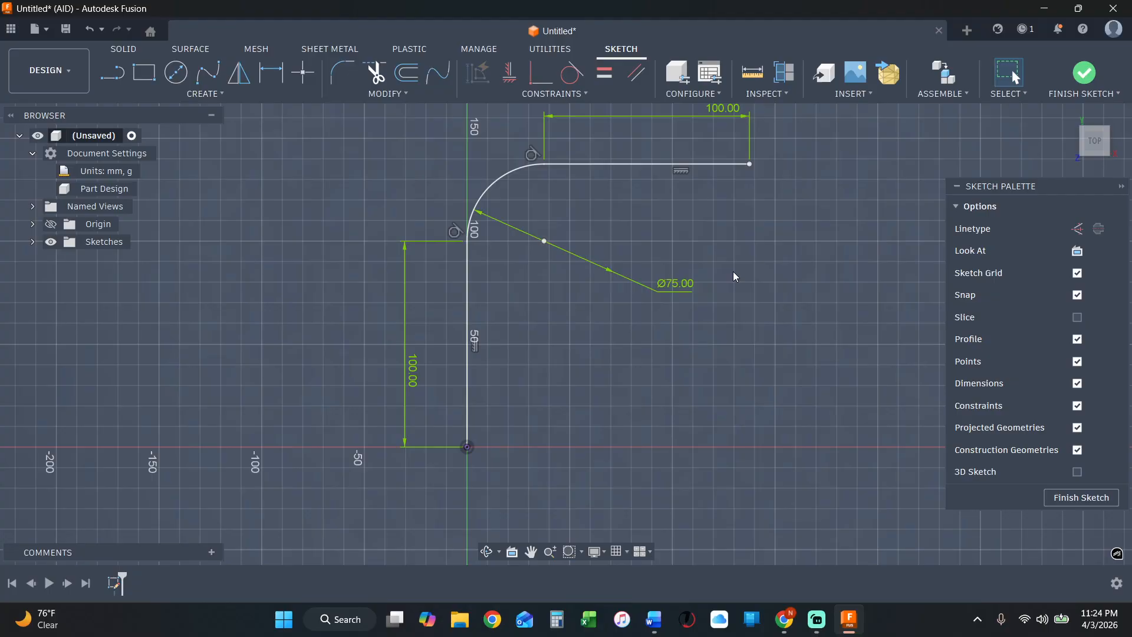
# Delete the whole line-and-arc profile with its dimensions and constraints from the sketch.
pyautogui.click(392, 94)
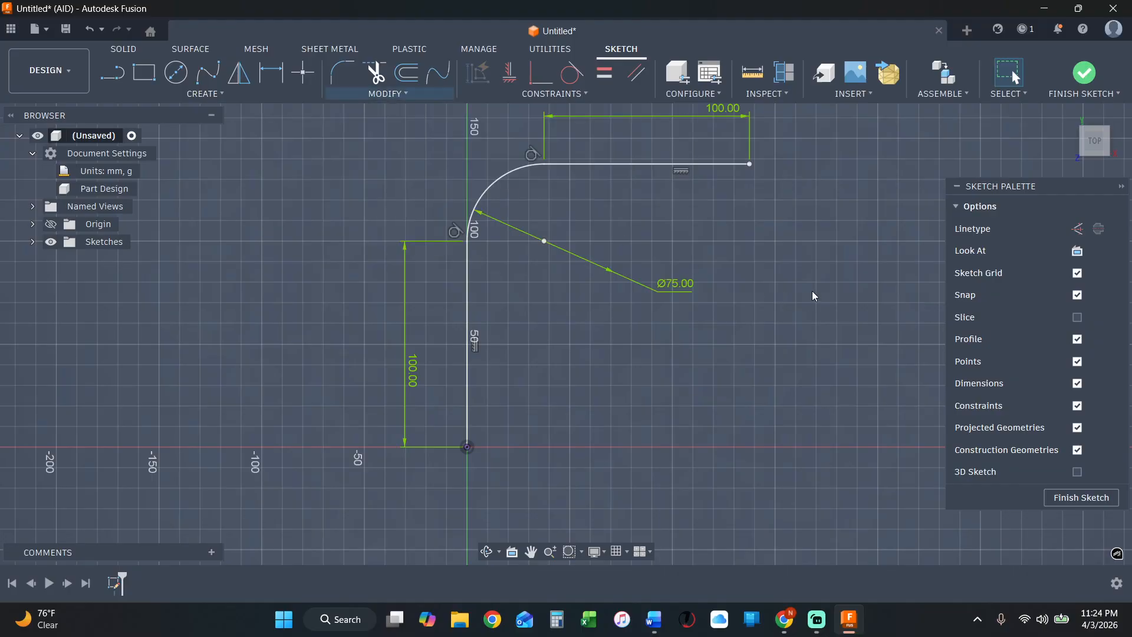
pyautogui.scroll(-1, 531, 177)
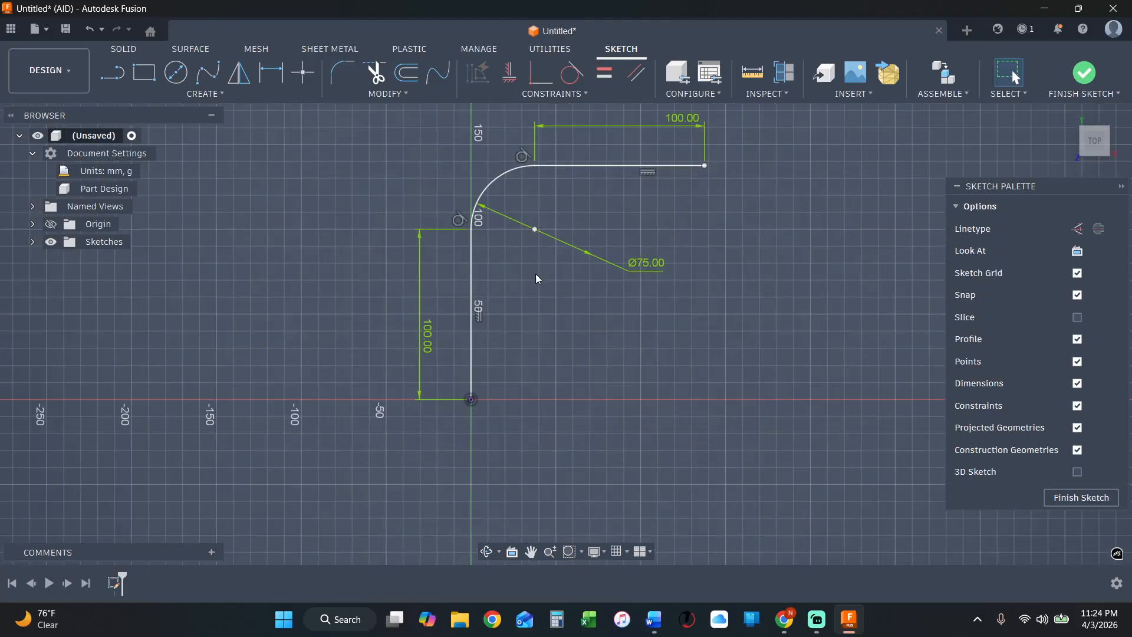
pyautogui.moveTo(370, 452); pyautogui.dragTo(786, 122)
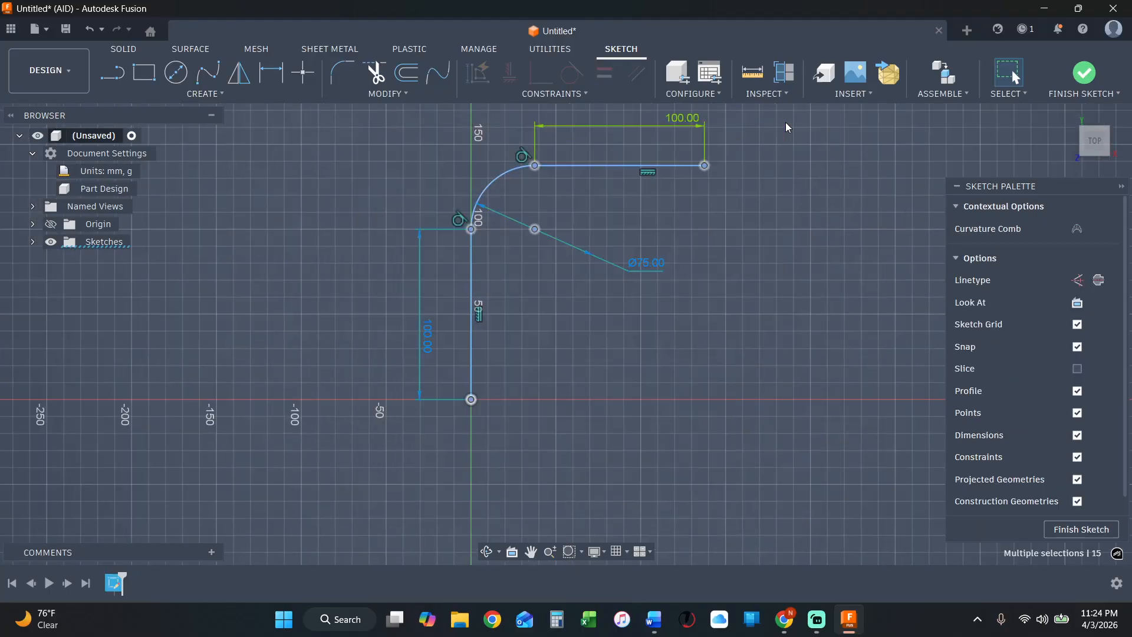
pyautogui.press('Delete')
# Draw a two-point rectangle about 120 mm wide and 70 mm high with its lower-left corner at the origin.
pyautogui.click(144, 72)
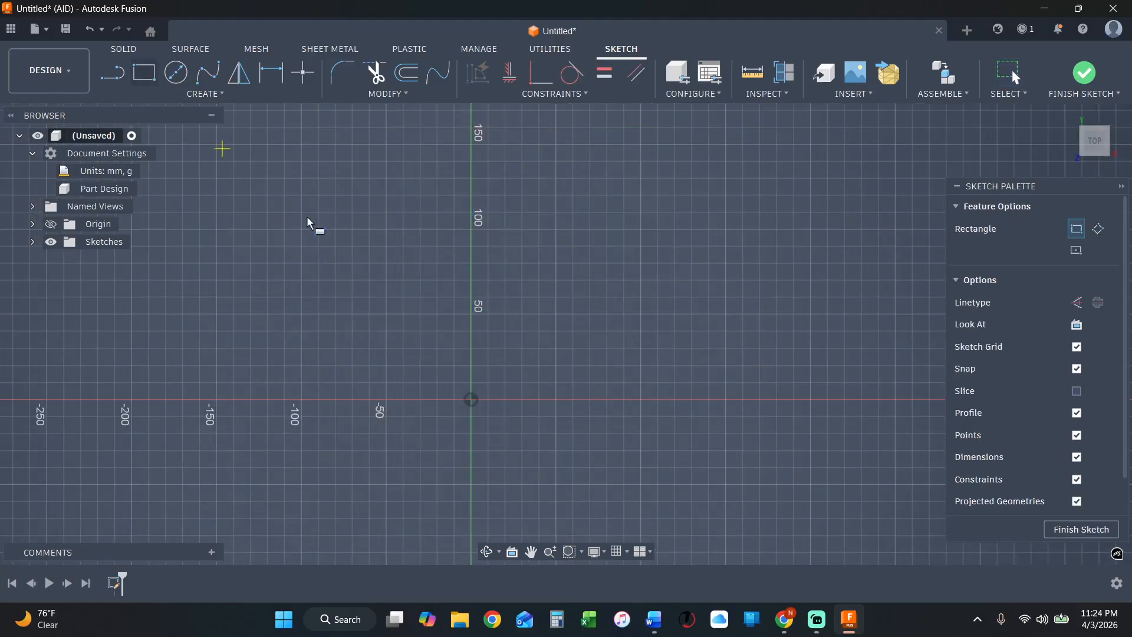
pyautogui.click(472, 400)
pyautogui.click(675, 280)
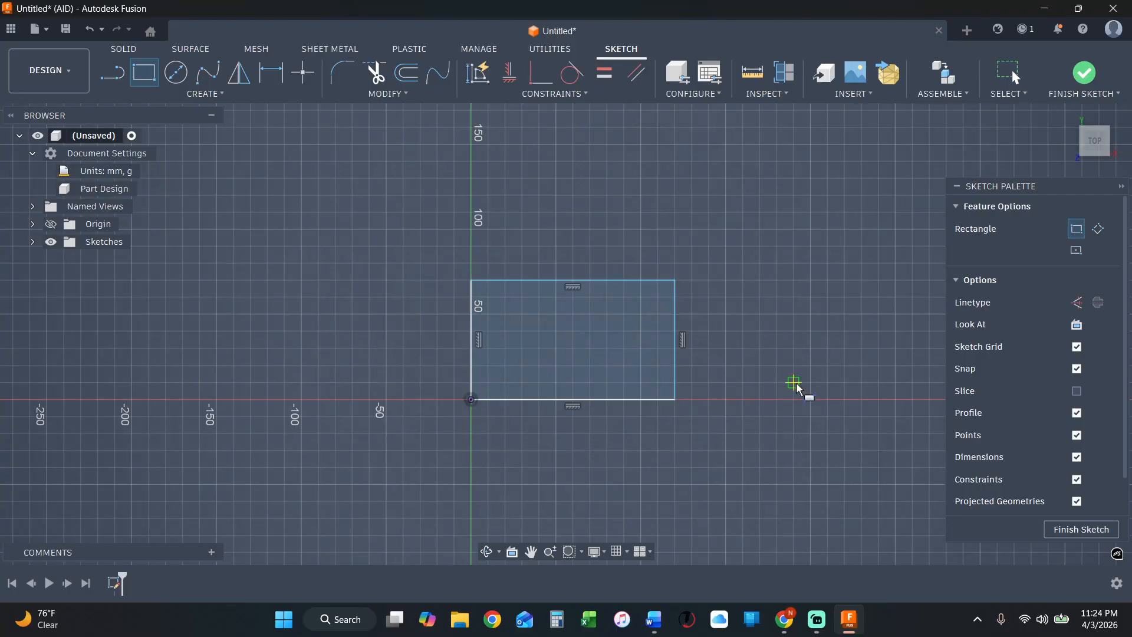
pyautogui.scroll(1, 736, 346)
pyautogui.press('Escape')
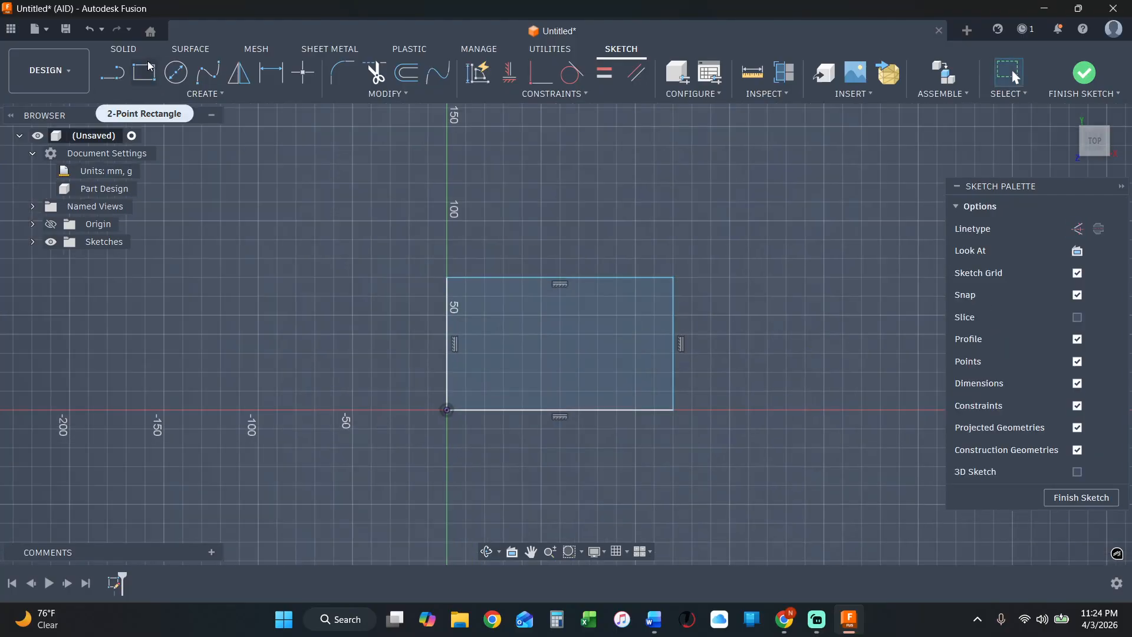
# Dimension the rectangle's width between its two vertical sides and set it to 120 mm.
pyautogui.click(270, 73)
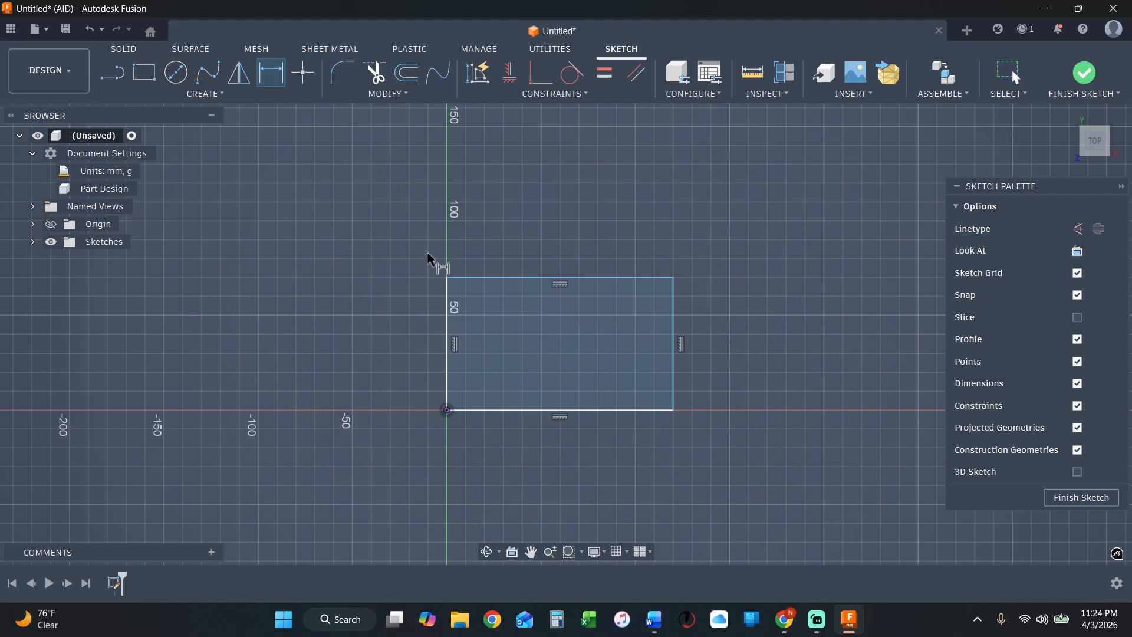
pyautogui.click(449, 307)
pyautogui.click(674, 335)
pyautogui.click(625, 220)
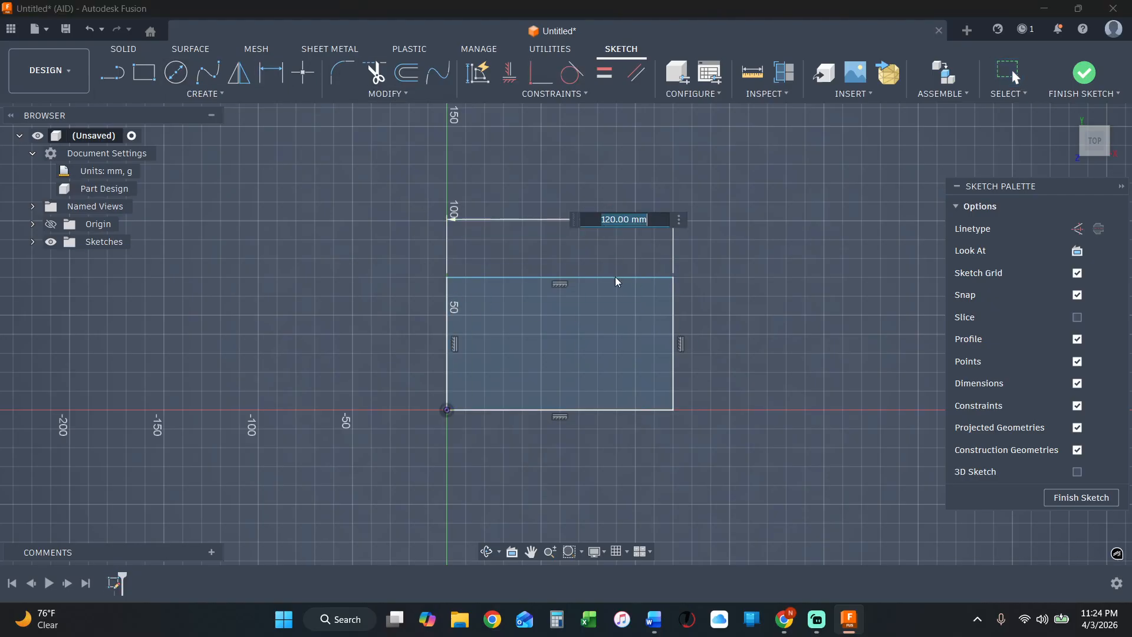
pyautogui.write('10')
pyautogui.press('Return')
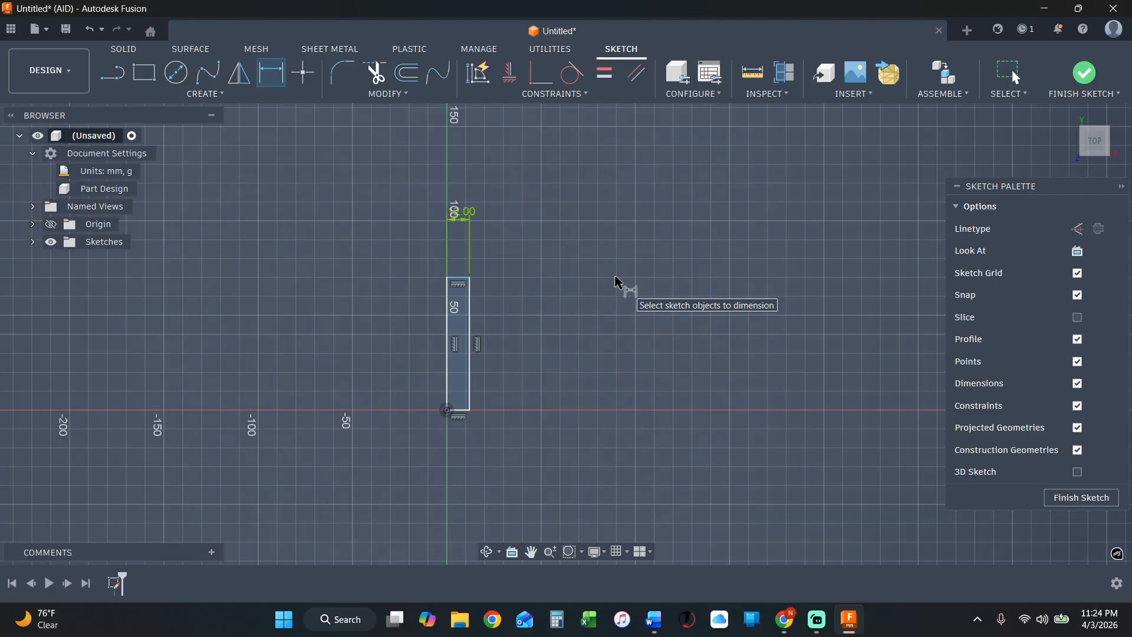
pyautogui.doubleClick(467, 222)
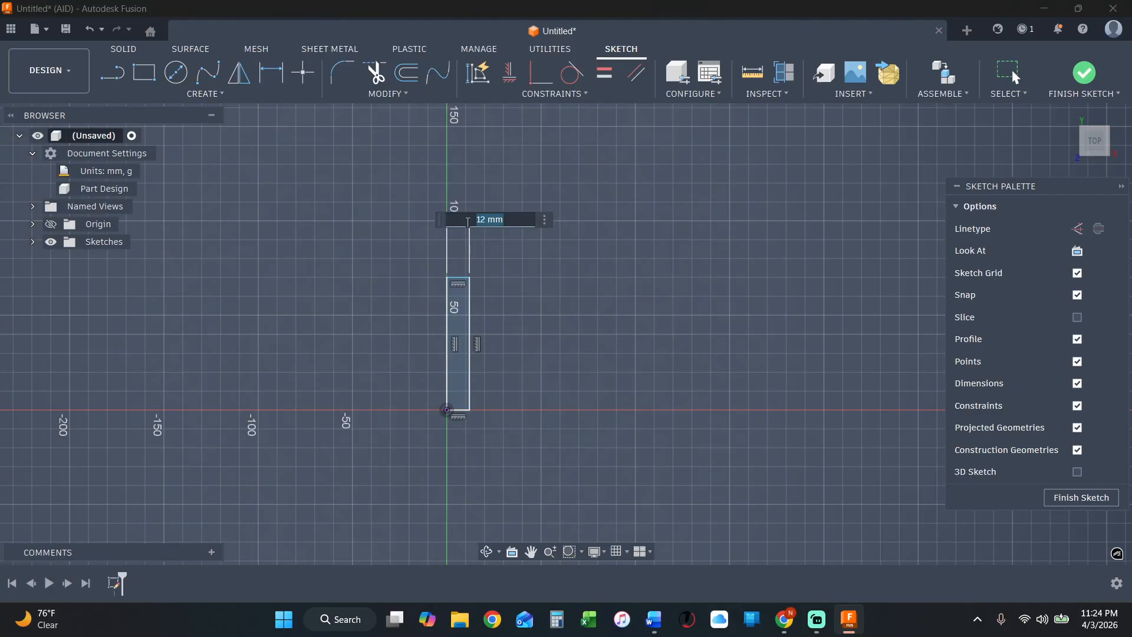
pyautogui.write('120')
pyautogui.press('Return')
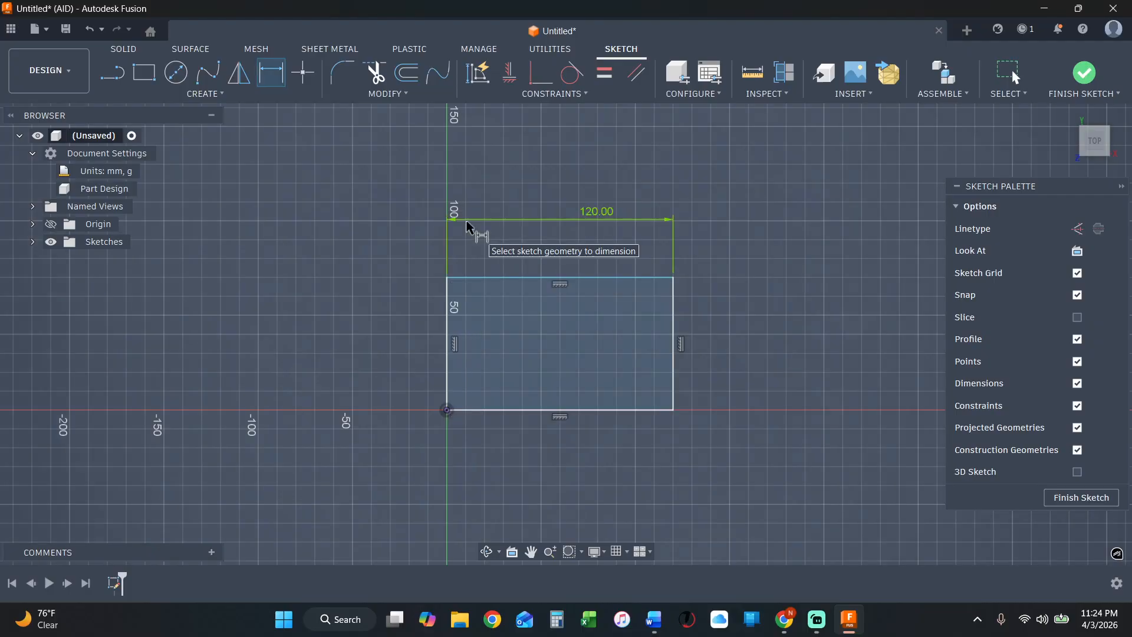
# Dimension the rectangle's height between its two horizontal sides and set it to 70 mm.
pyautogui.click(643, 278)
pyautogui.click(640, 409)
pyautogui.click(770, 394)
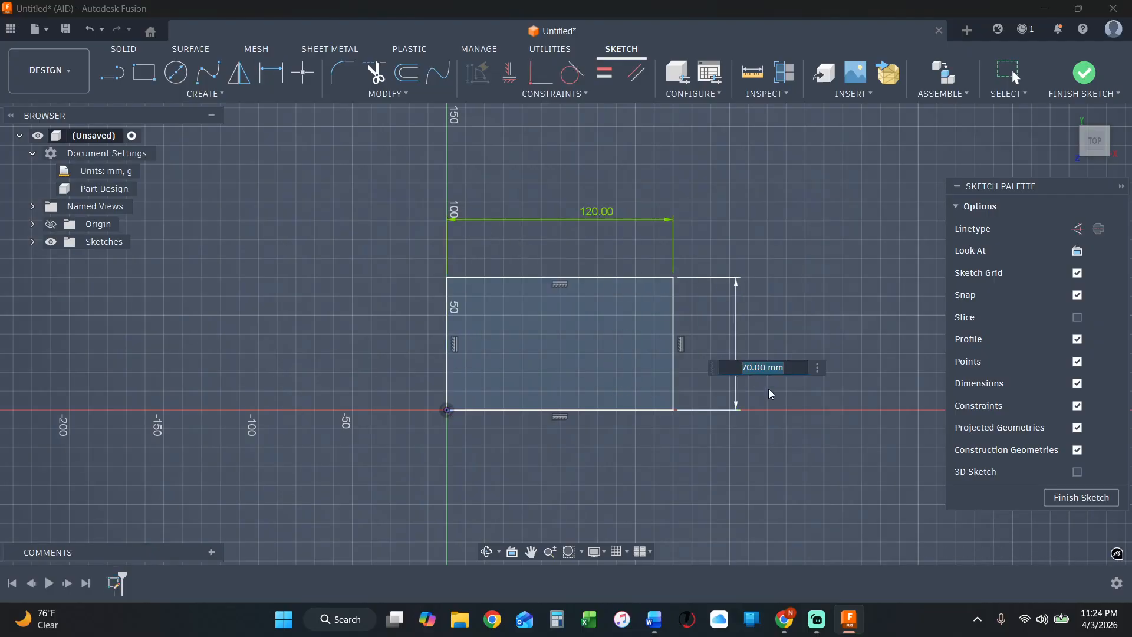
pyautogui.write('70')
pyautogui.press('Return')
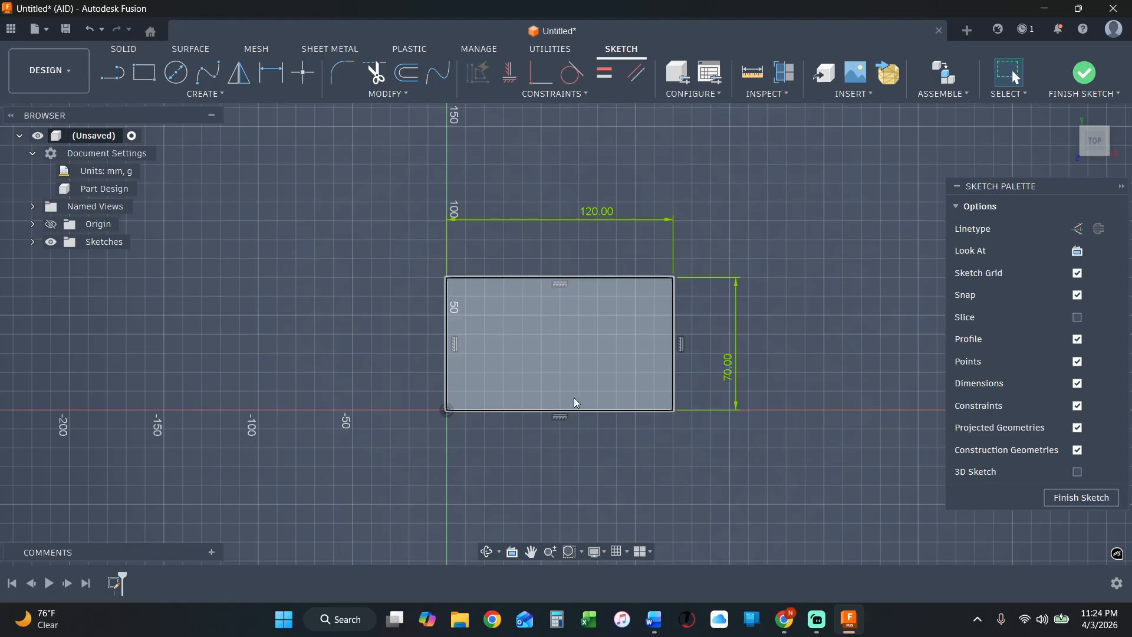
# Offset the whole rectangle chain 5 mm inward, flipping the direction to create a smaller inner rectangle.
pyautogui.click(407, 72)
pyautogui.click(661, 279)
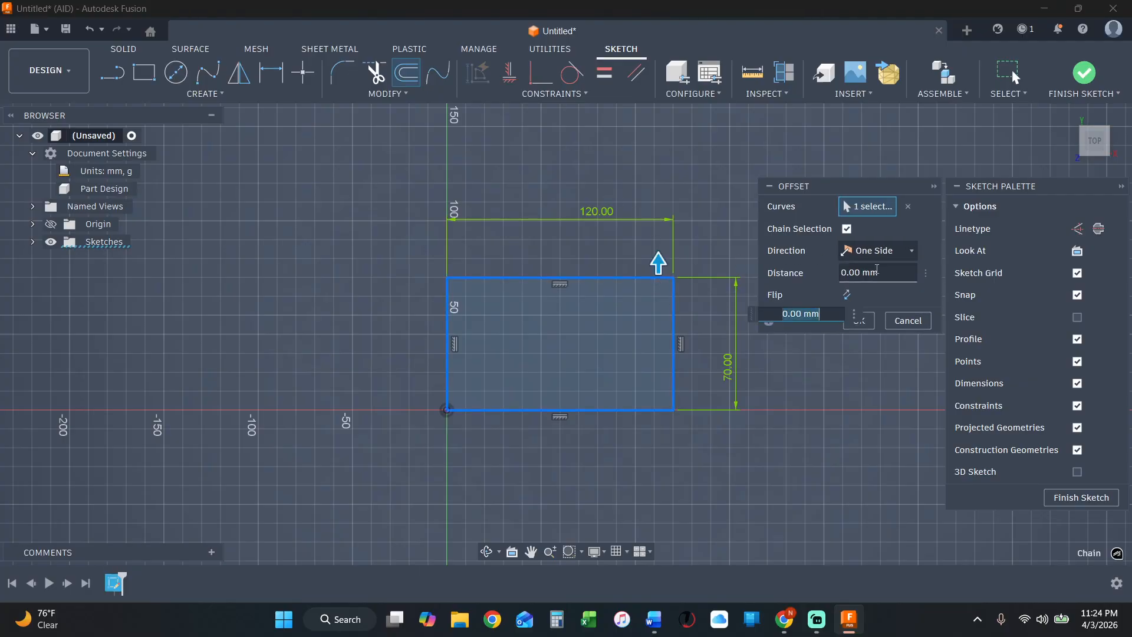
pyautogui.moveTo(890, 274); pyautogui.dragTo(803, 252)
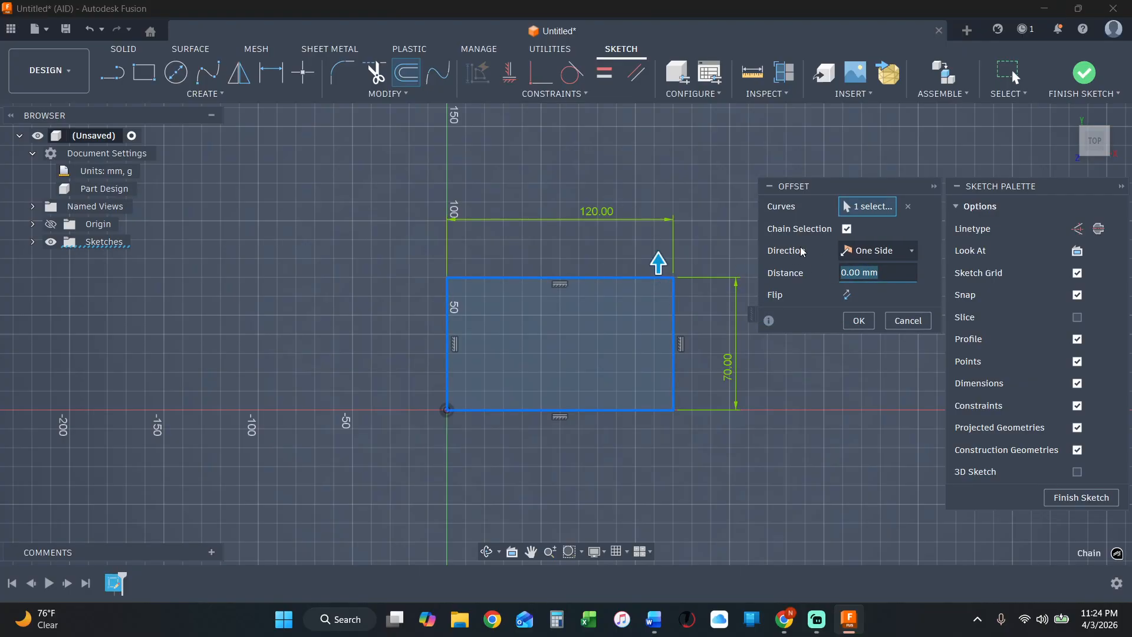
pyautogui.write('5')
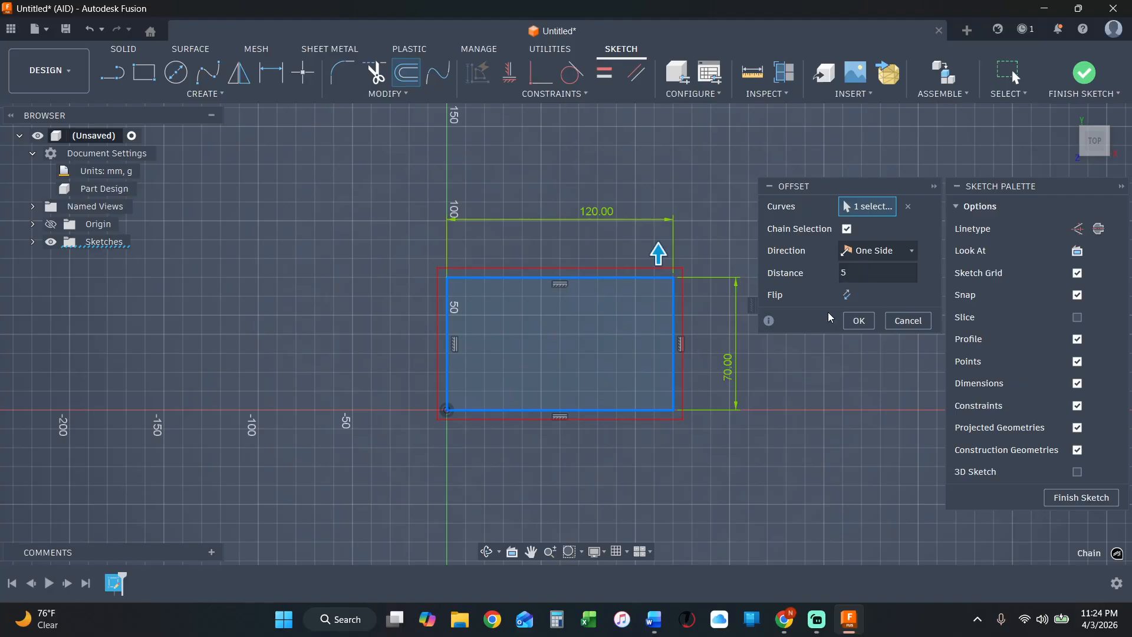
pyautogui.click(849, 294)
pyautogui.scroll(2, 602, 336)
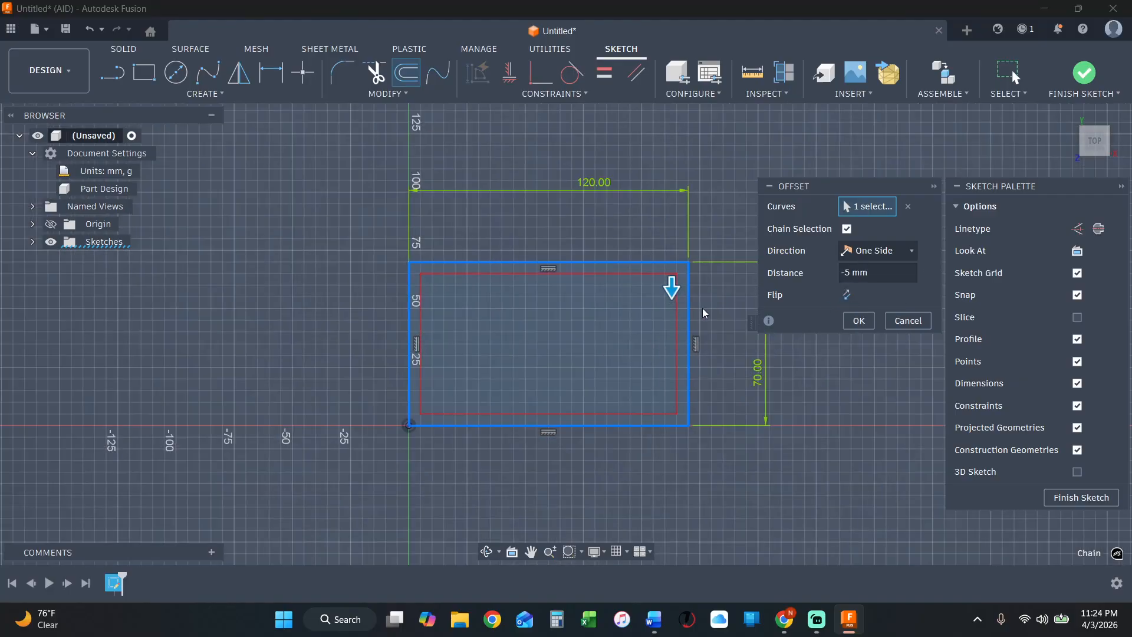
pyautogui.click(867, 322)
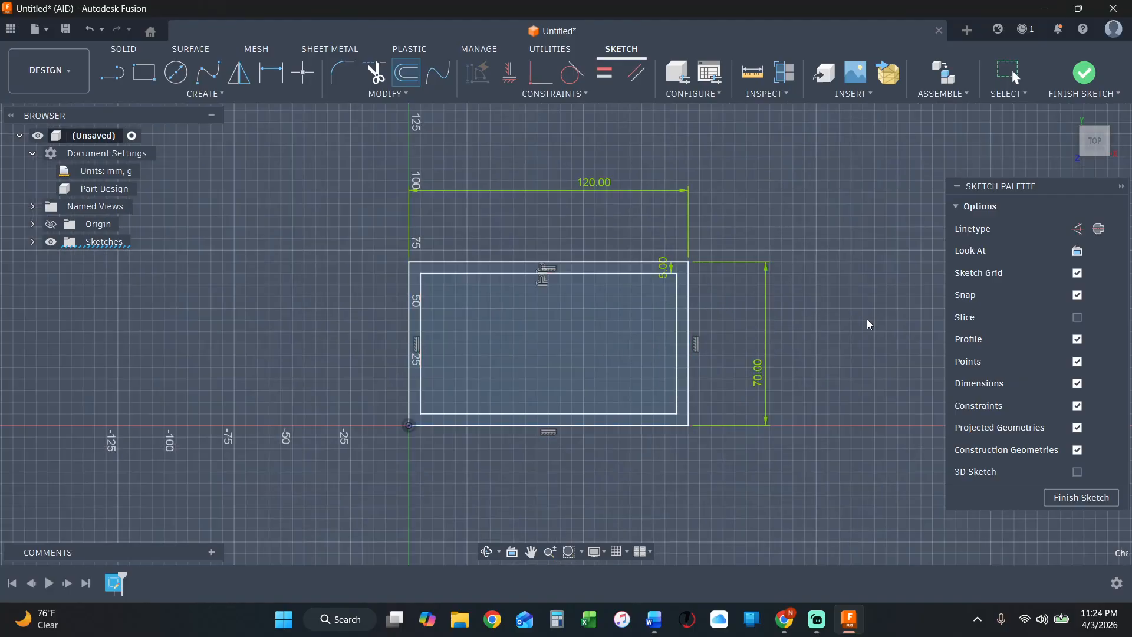
# Check the distance between the left sides of the outer and inner rectangles.
pyautogui.scroll(2, 561, 296)
pyautogui.scroll(2, 379, 323)
pyautogui.scroll(2, 379, 324)
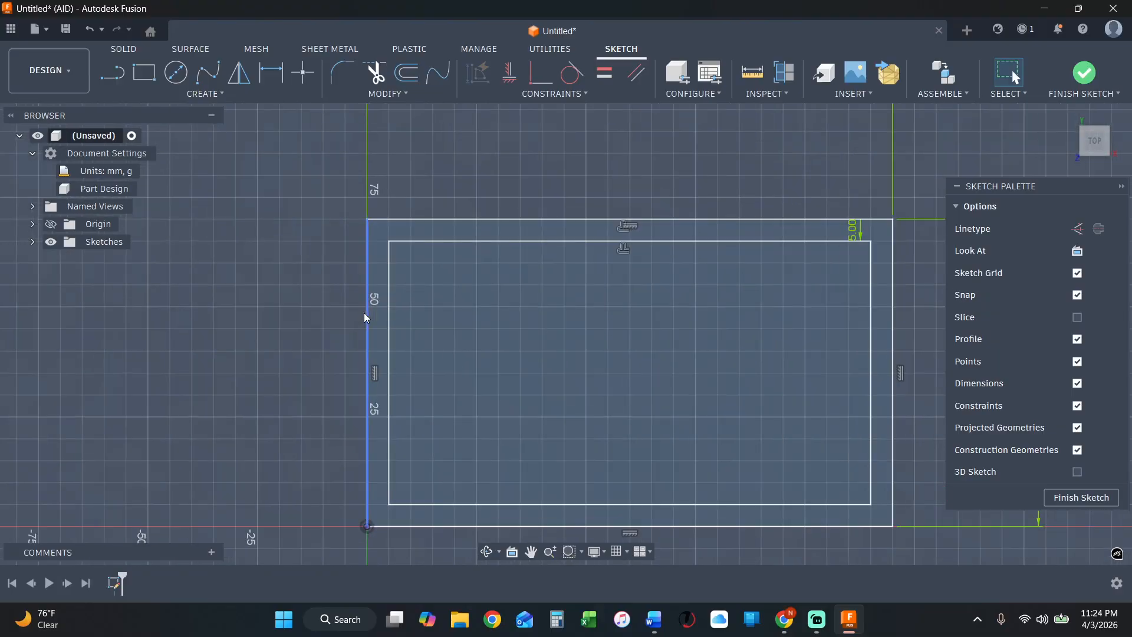
pyautogui.click(368, 314)
pyautogui.keyDown('ctrl'); pyautogui.click(391, 323); pyautogui.keyUp('ctrl')
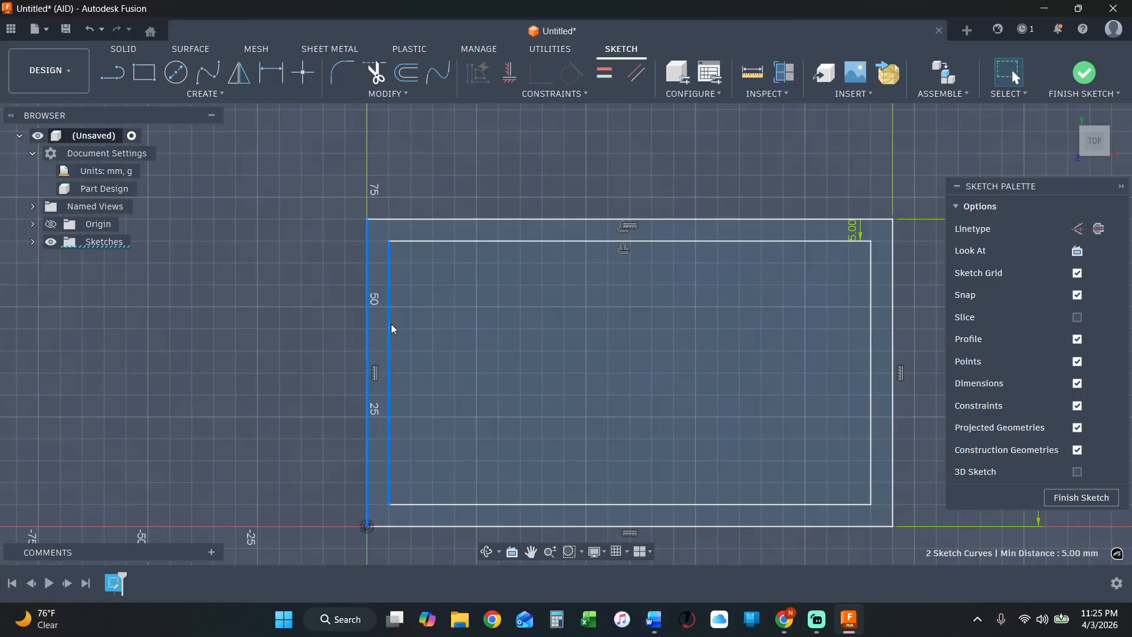
pyautogui.scroll(-2, 354, 338)
pyautogui.press('Escape')
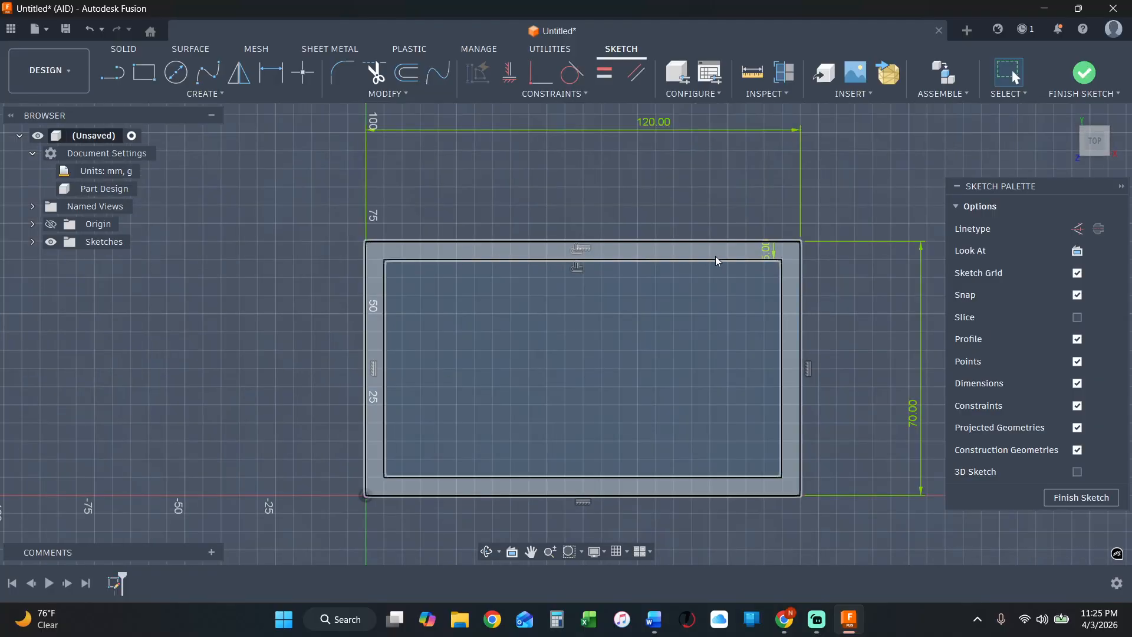
pyautogui.scroll(-1, 732, 469)
pyautogui.scroll(-1, 730, 466)
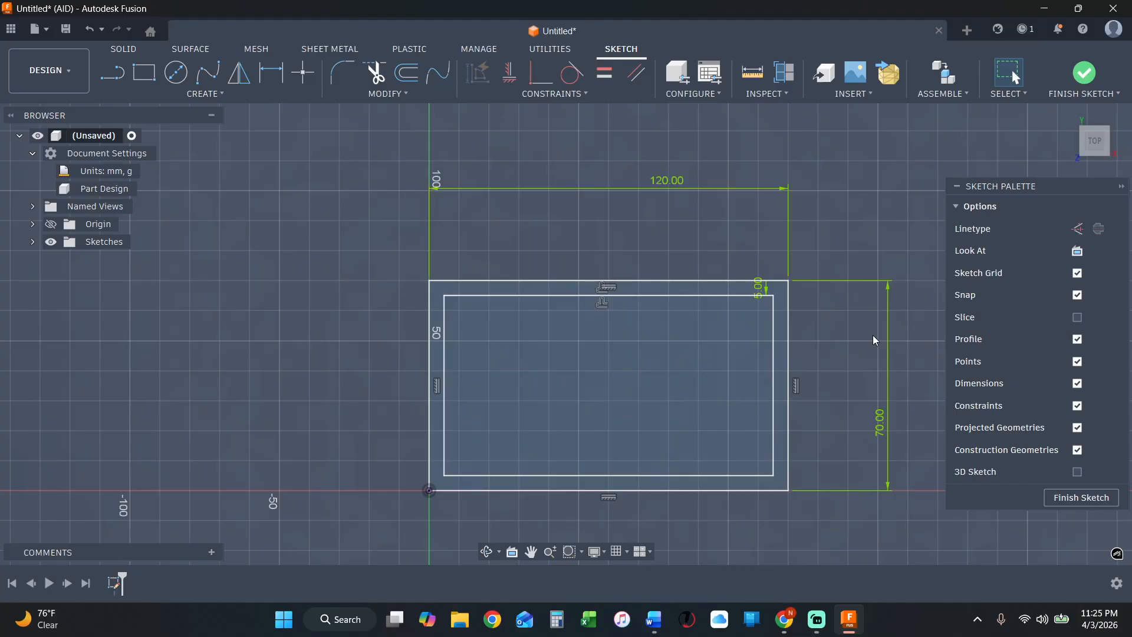
pyautogui.scroll(-2, 715, 320)
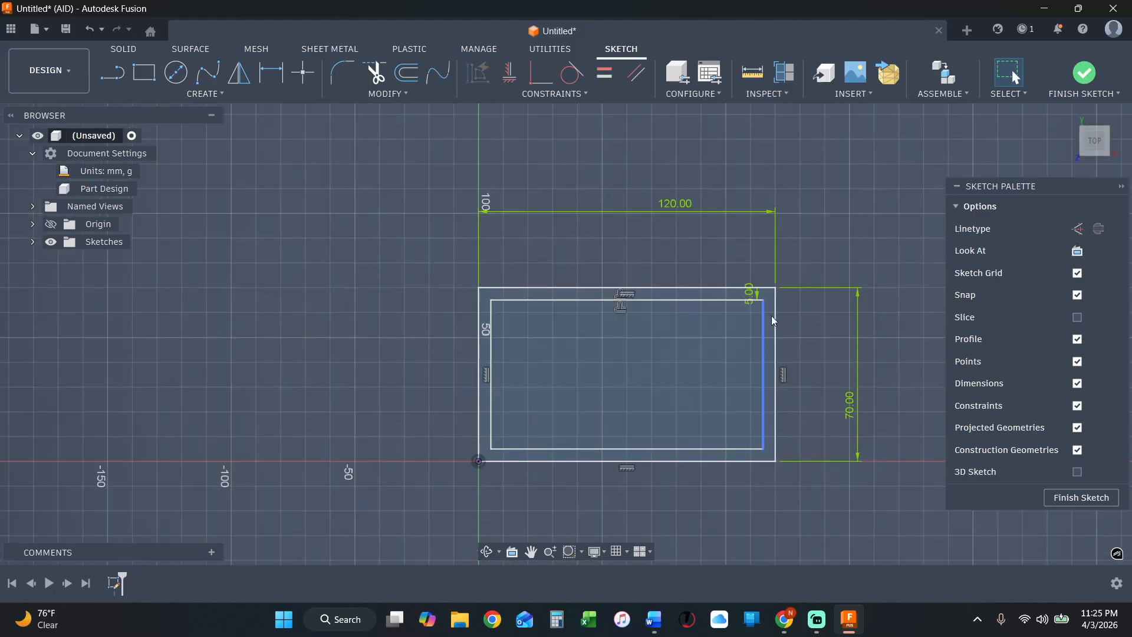
pyautogui.scroll(1, 912, 417)
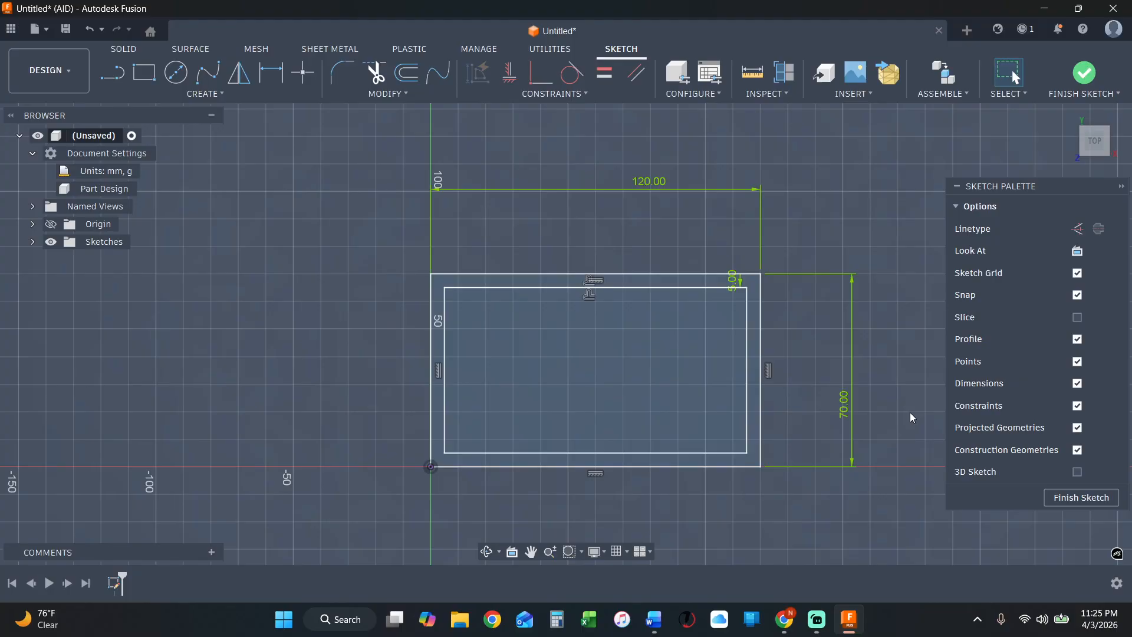
pyautogui.scroll(-3, 842, 313)
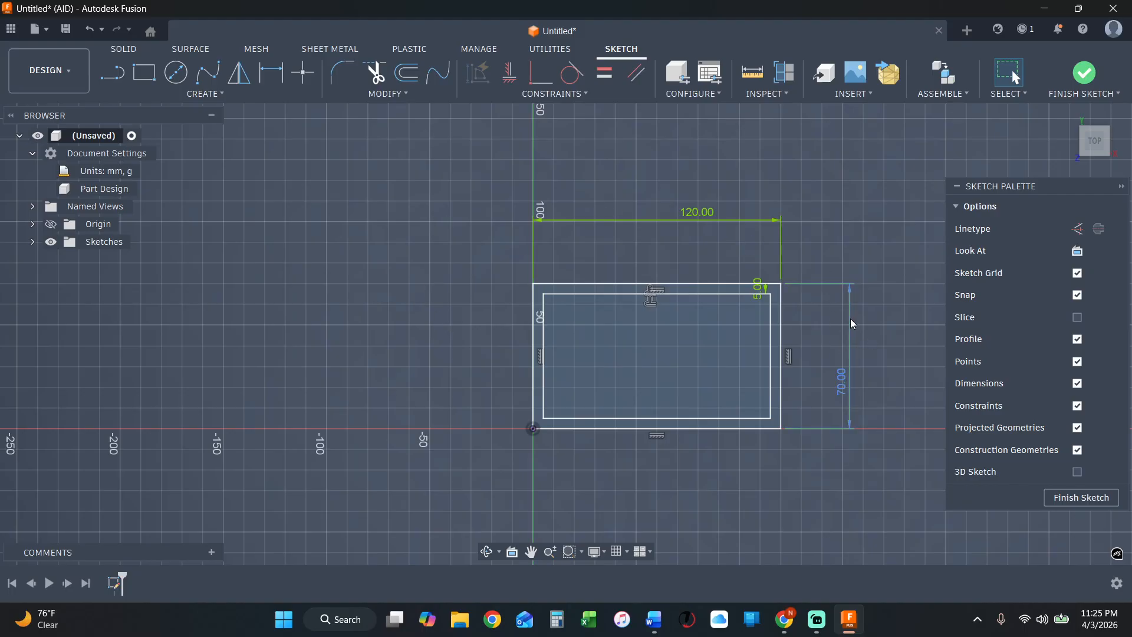
pyautogui.scroll(1, 851, 318)
pyautogui.scroll(3, 801, 378)
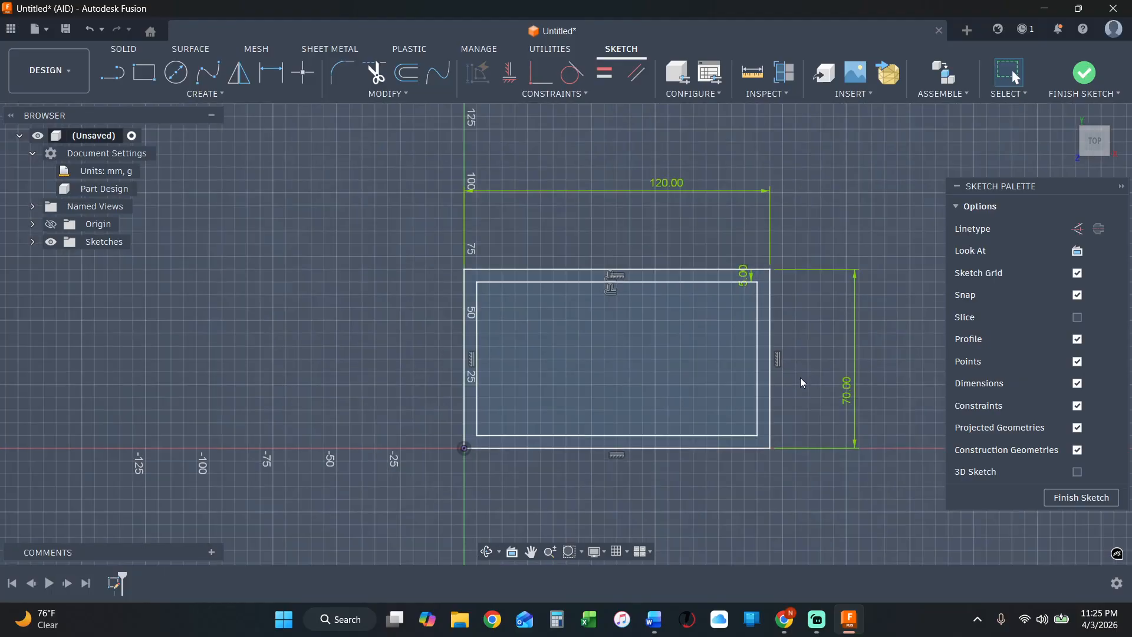
pyautogui.click(382, 93)
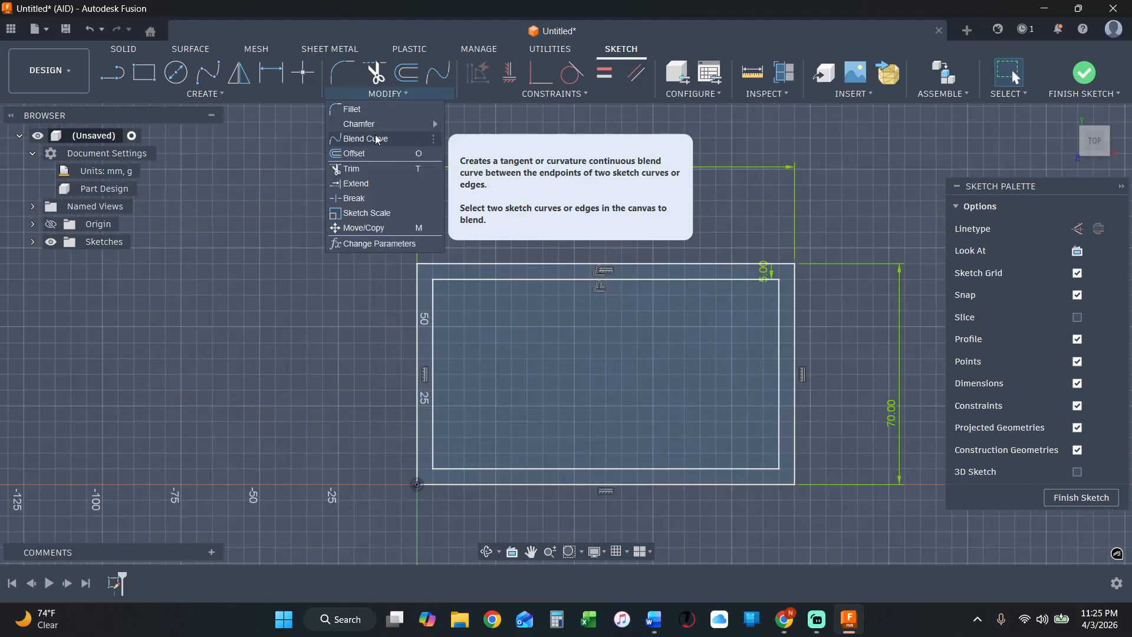
pyautogui.click(335, 313)
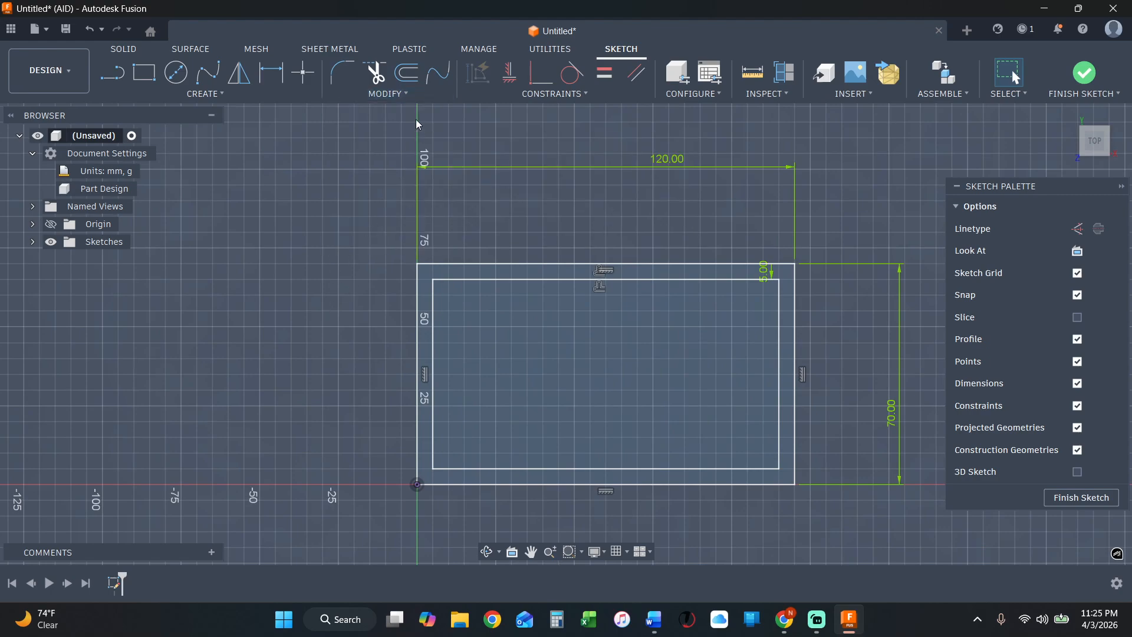
# Fillet the outer rectangle's upper-left corner with a 3 mm radius.
pyautogui.click(401, 96)
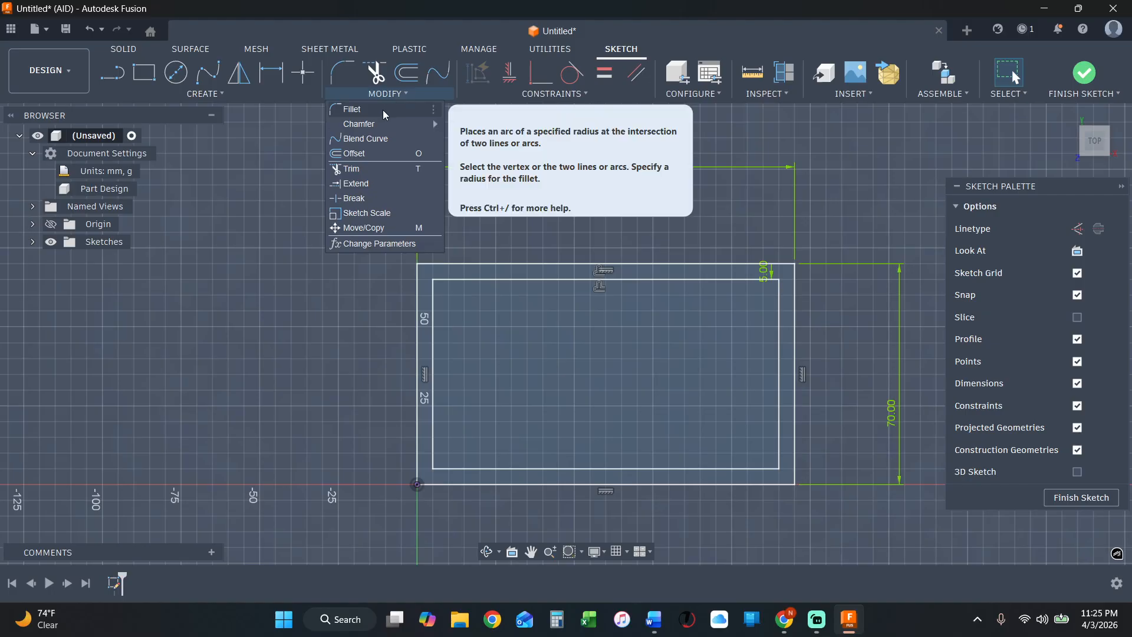
pyautogui.click(384, 110)
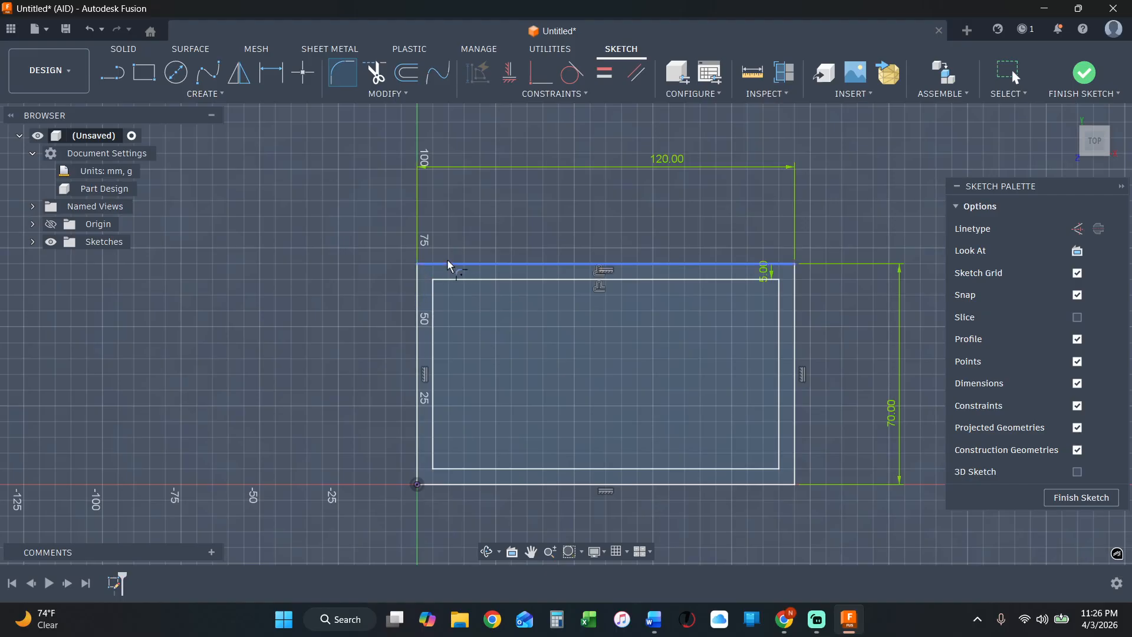
pyautogui.click(418, 266)
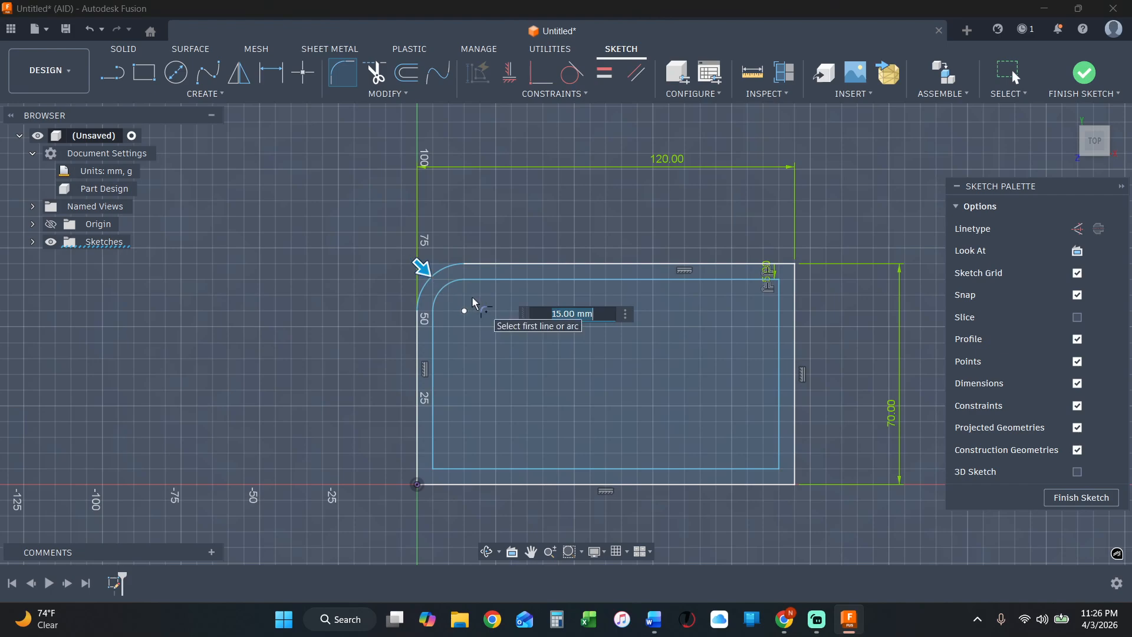
pyautogui.write('3')
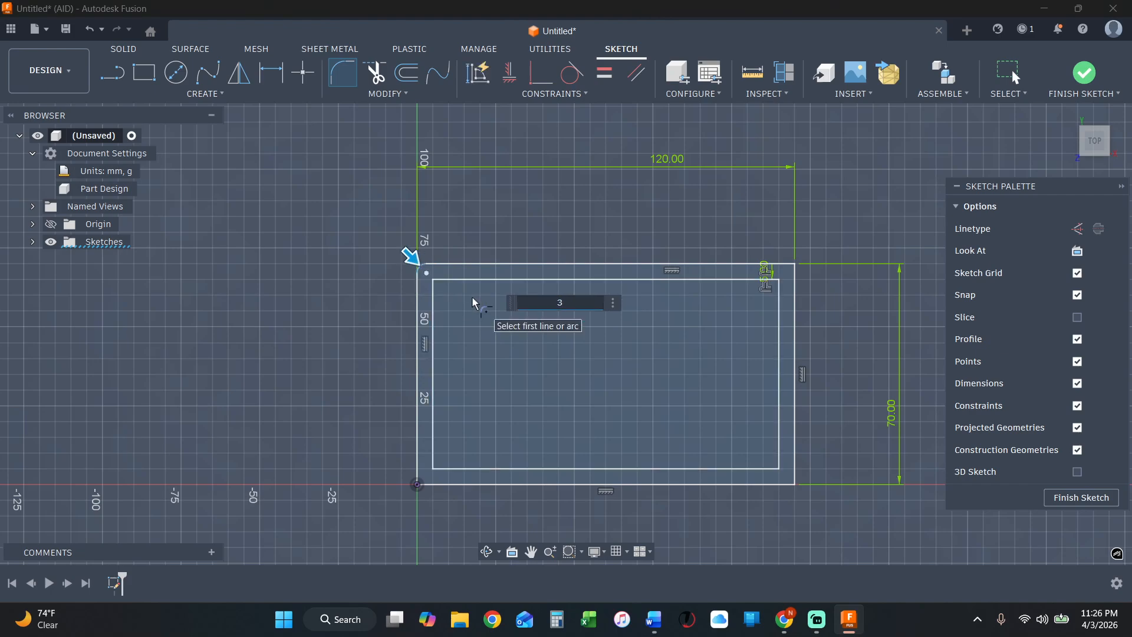
pyautogui.press('Return')
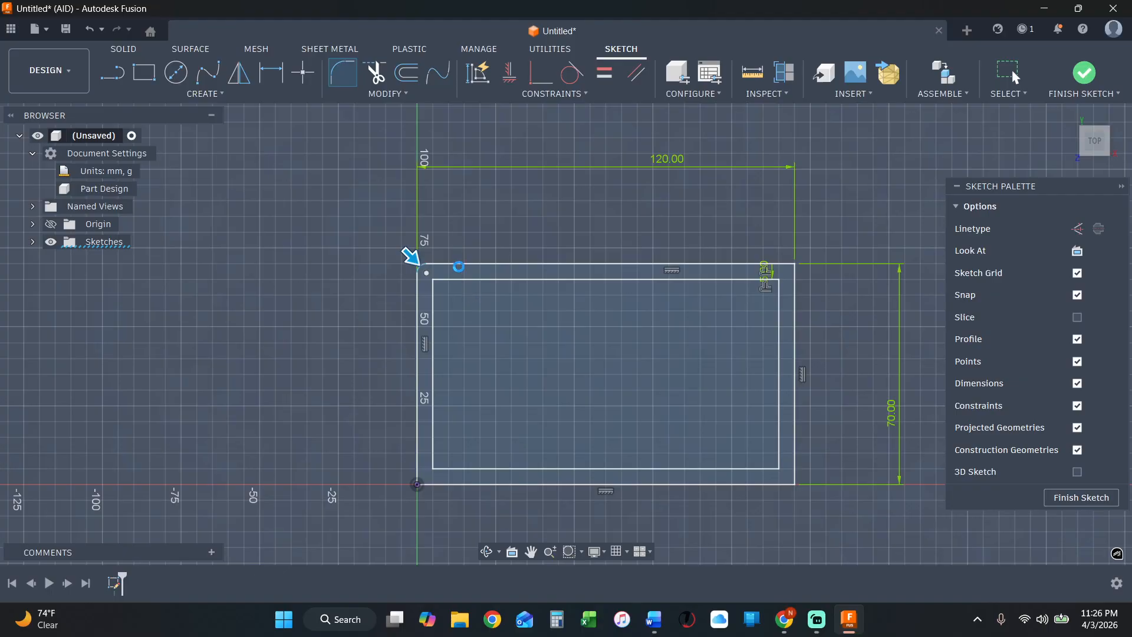
pyautogui.press('Escape')
pyautogui.scroll(2, 421, 257)
pyautogui.scroll(4, 421, 260)
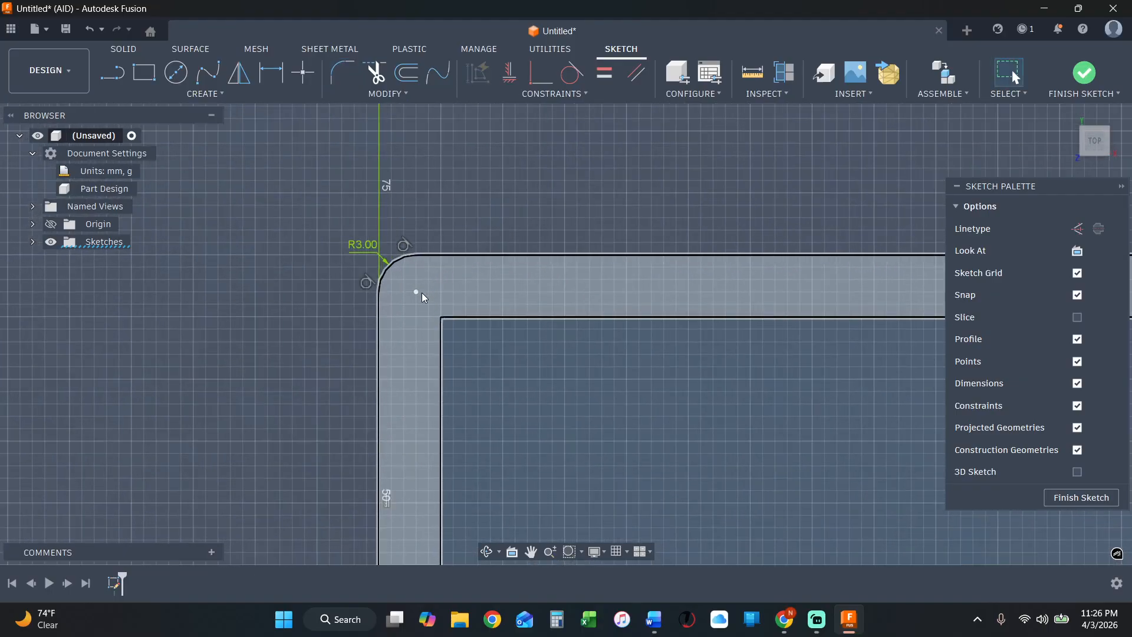
# Fillet the inner rectangle's upper-left corner between its top and left lines with a 6 mm radius.
pyautogui.scroll(-3, 592, 313)
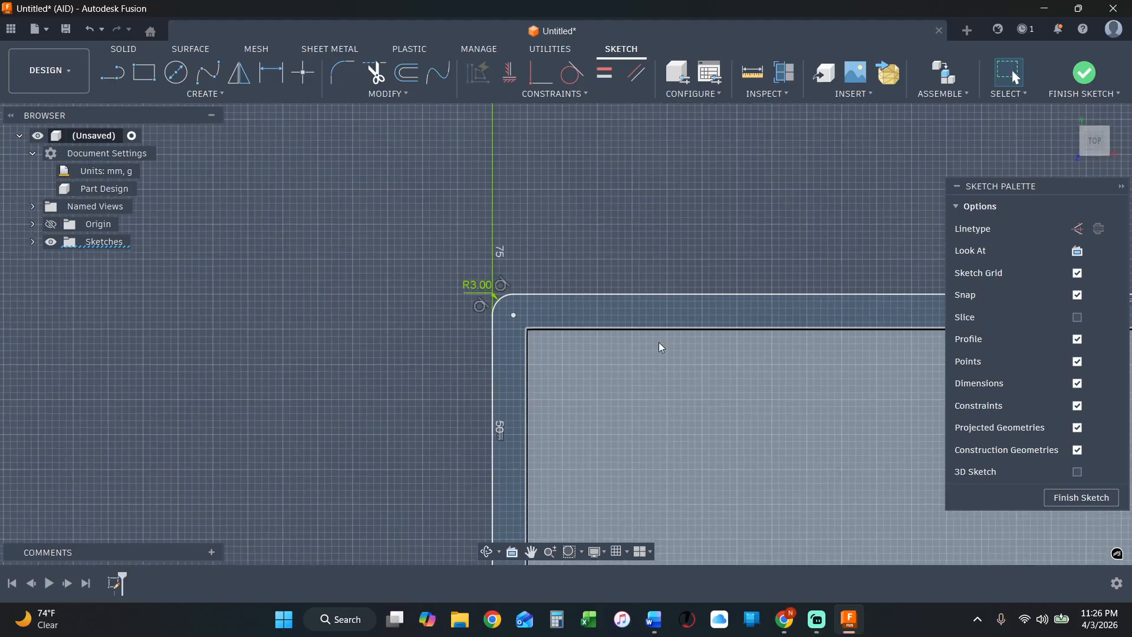
pyautogui.click(342, 72)
pyautogui.scroll(-3, 666, 385)
pyautogui.scroll(3, 732, 392)
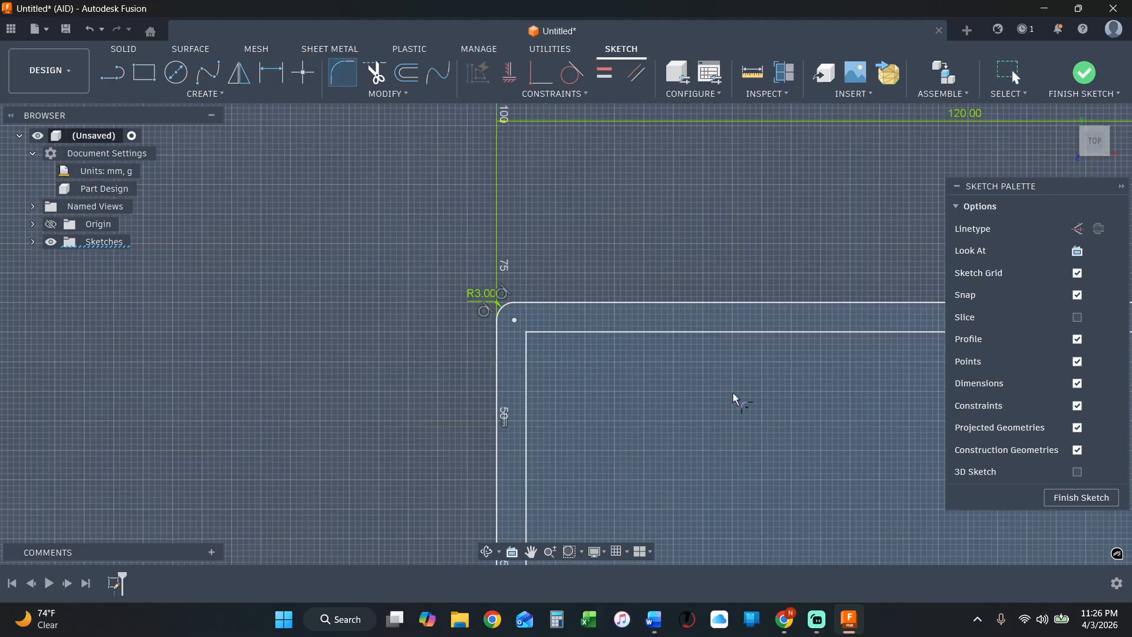
pyautogui.click(599, 326)
pyautogui.click(504, 377)
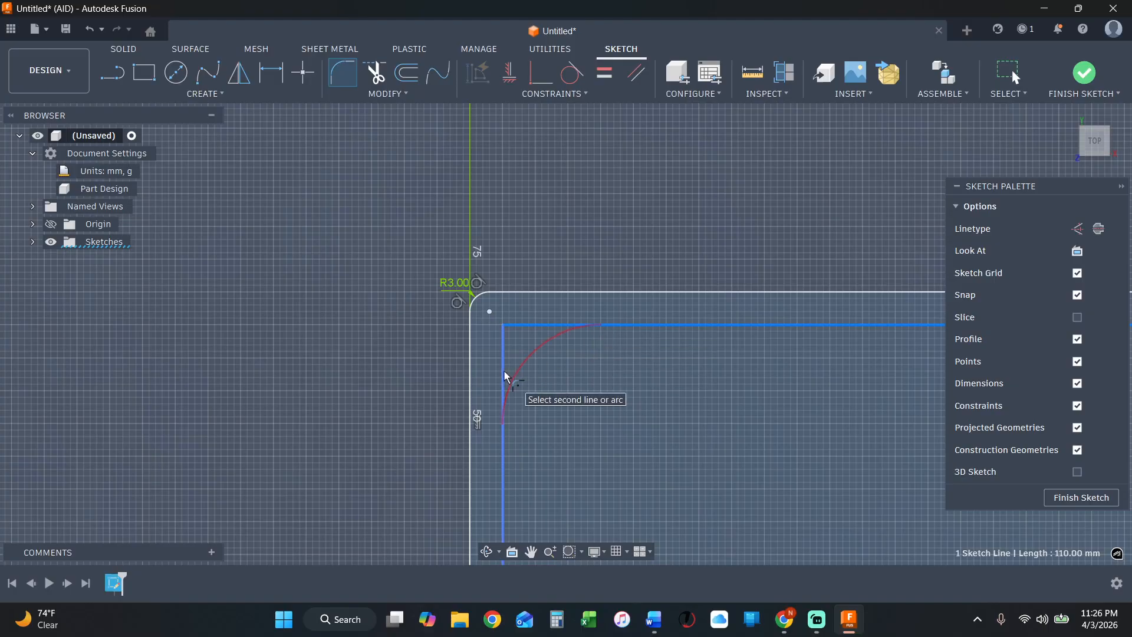
pyautogui.scroll(-1, 619, 421)
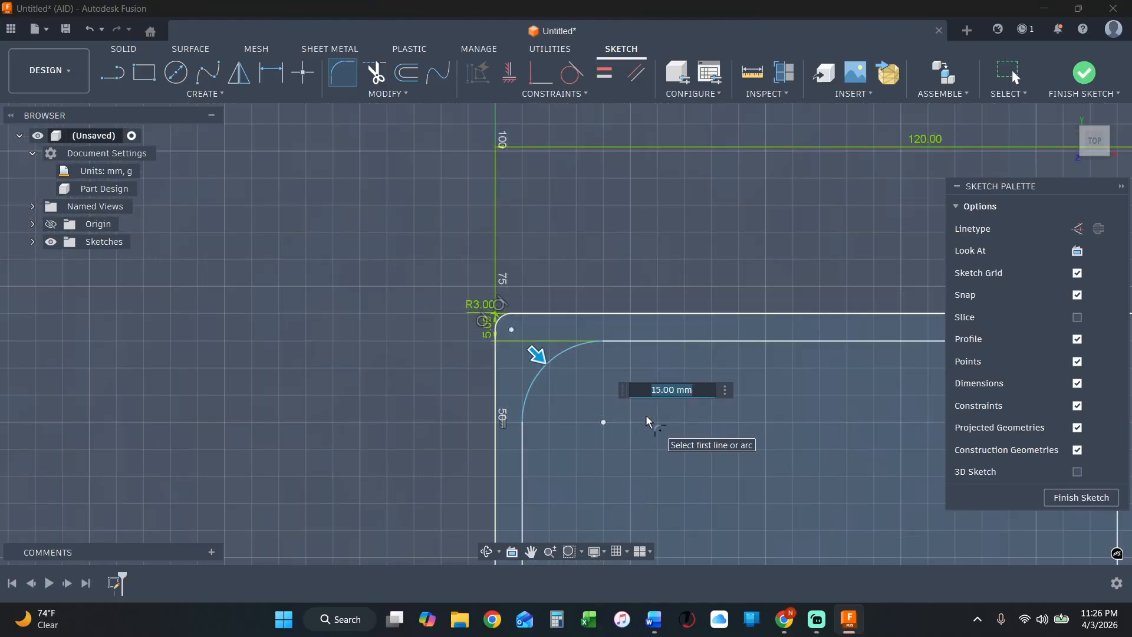
pyautogui.write('6')
pyautogui.press('Return')
pyautogui.scroll(-2, 682, 419)
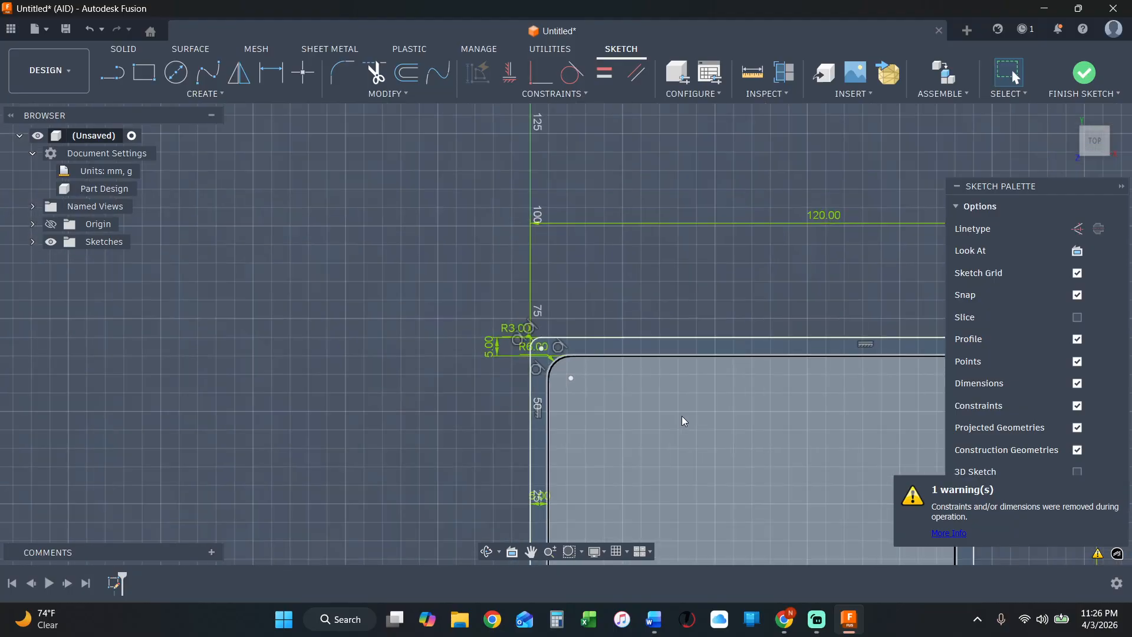
pyautogui.scroll(-2, 685, 420)
pyautogui.scroll(2, 744, 442)
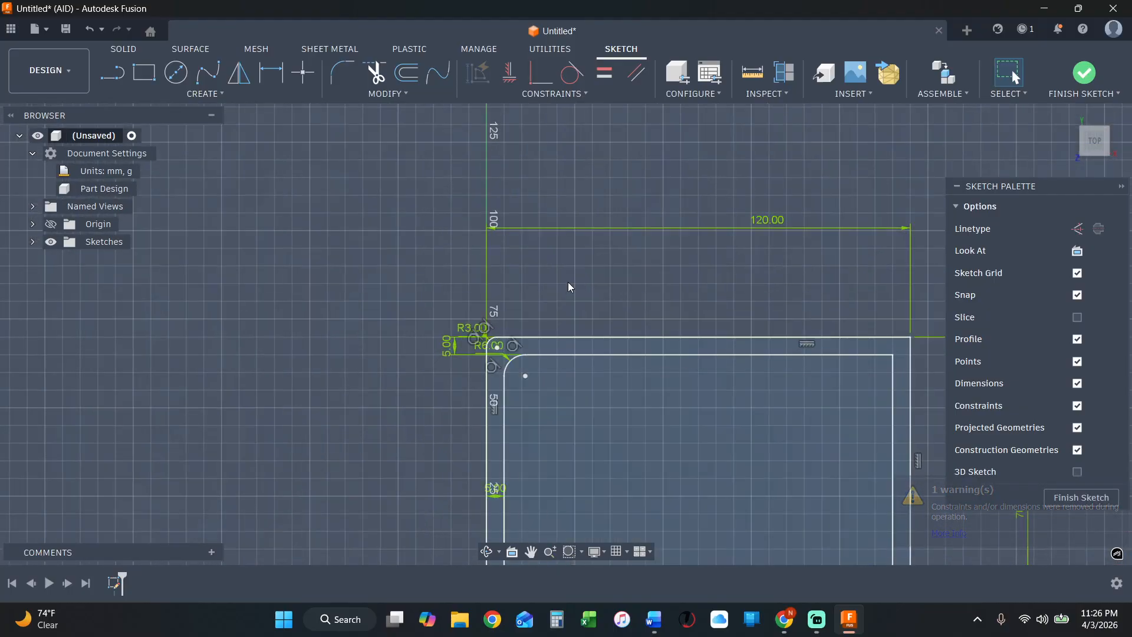
pyautogui.scroll(4, 531, 339)
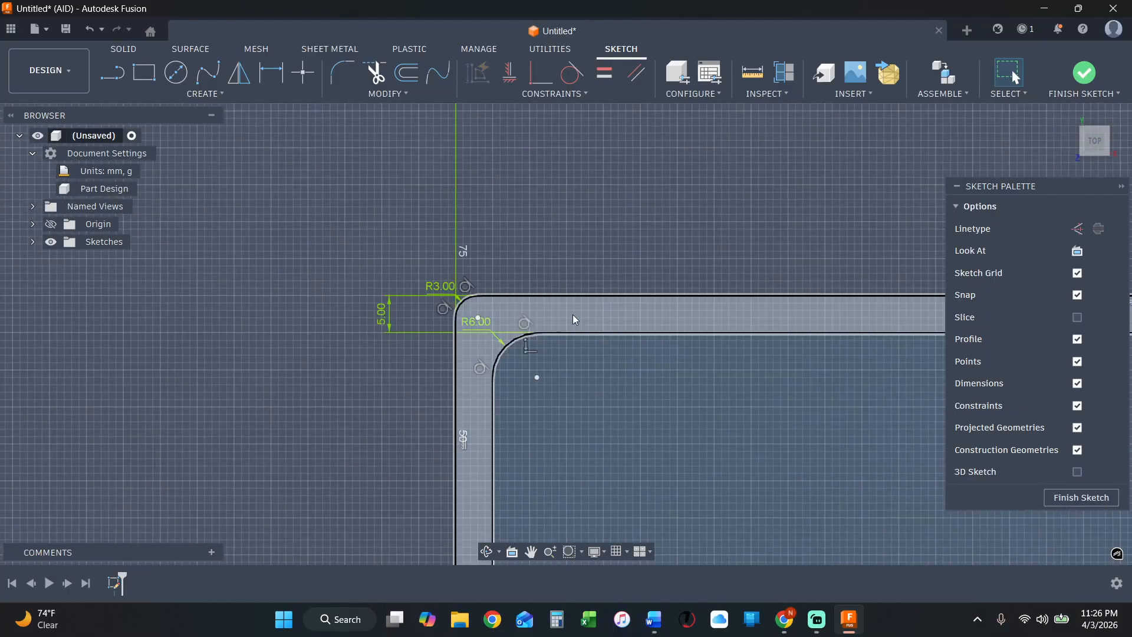
pyautogui.click(383, 94)
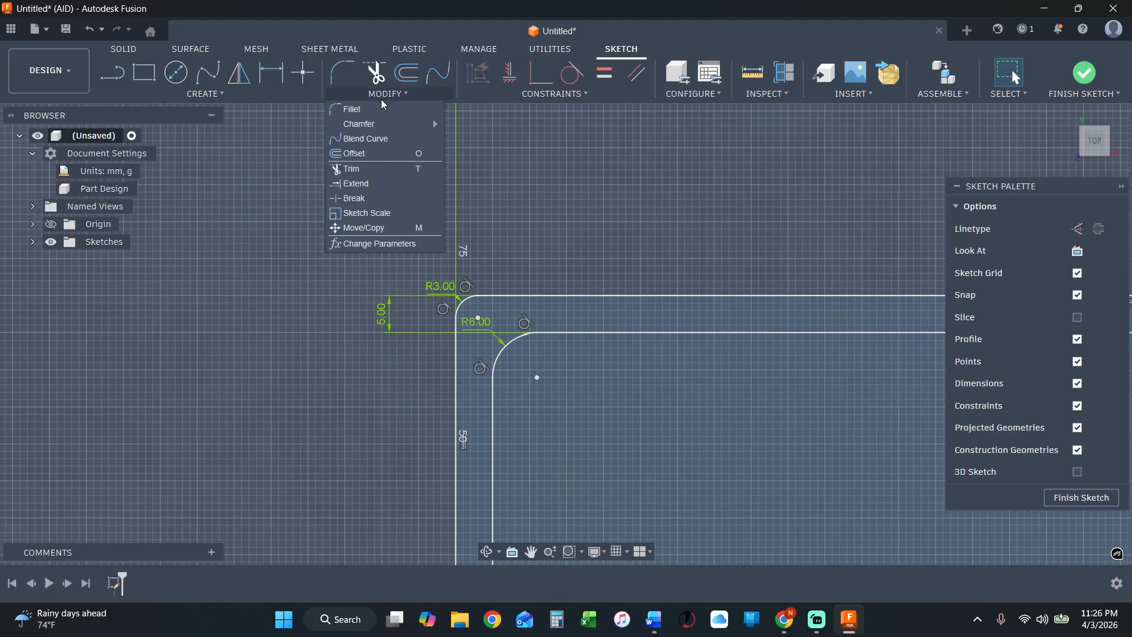
pyautogui.click(550, 153)
pyautogui.scroll(-4, 575, 251)
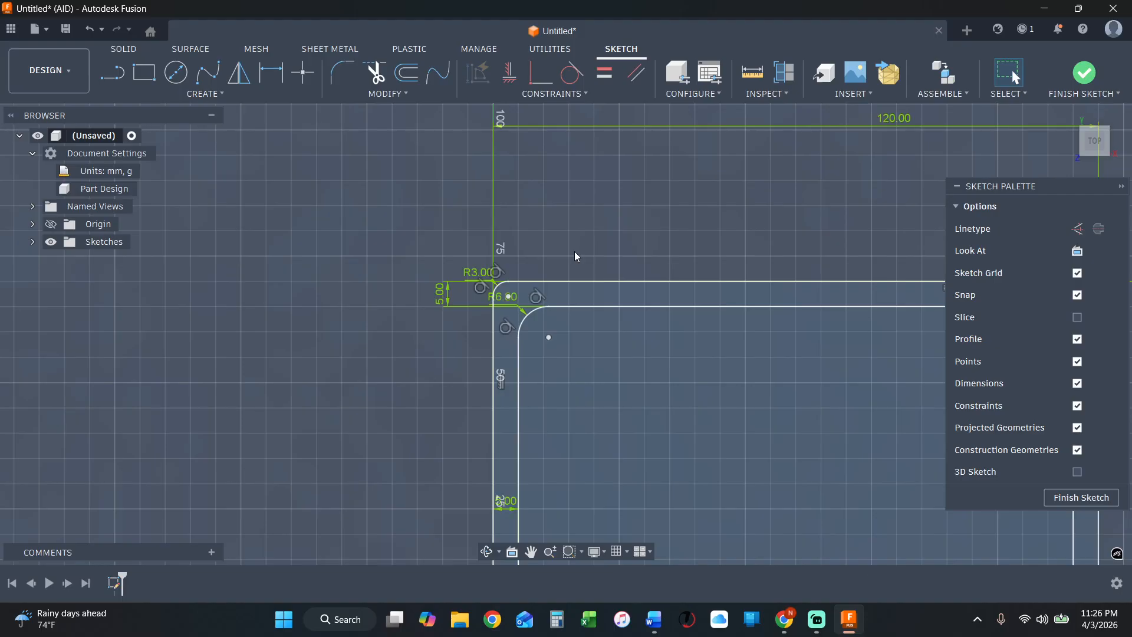
pyautogui.scroll(-1, 574, 251)
pyautogui.scroll(1, 848, 293)
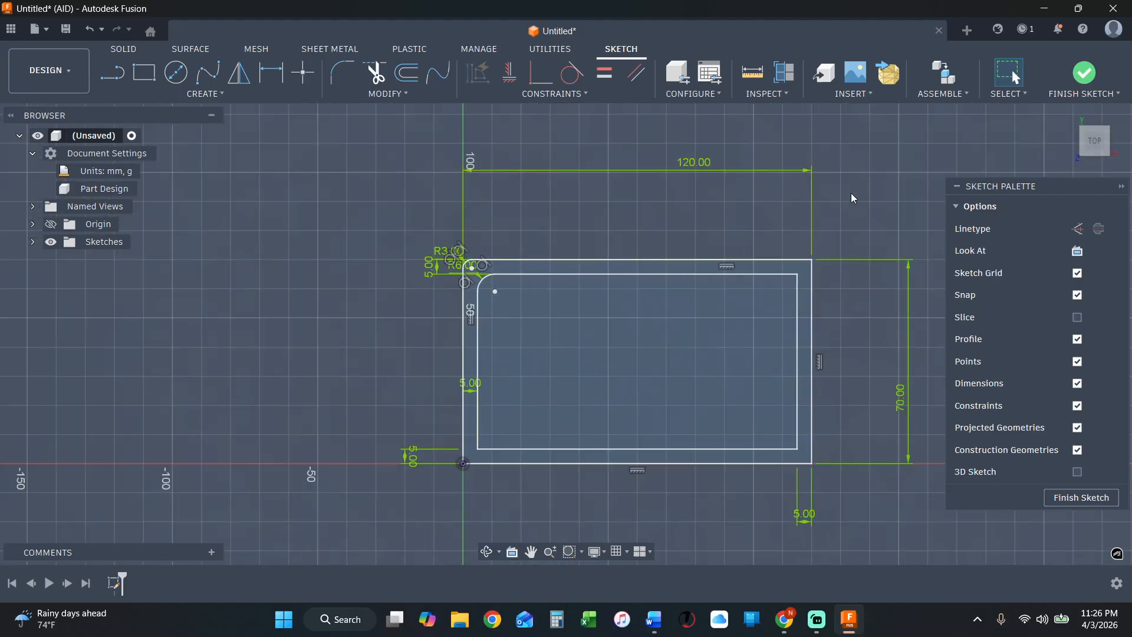
pyautogui.scroll(-1, 851, 194)
pyautogui.scroll(1, 878, 207)
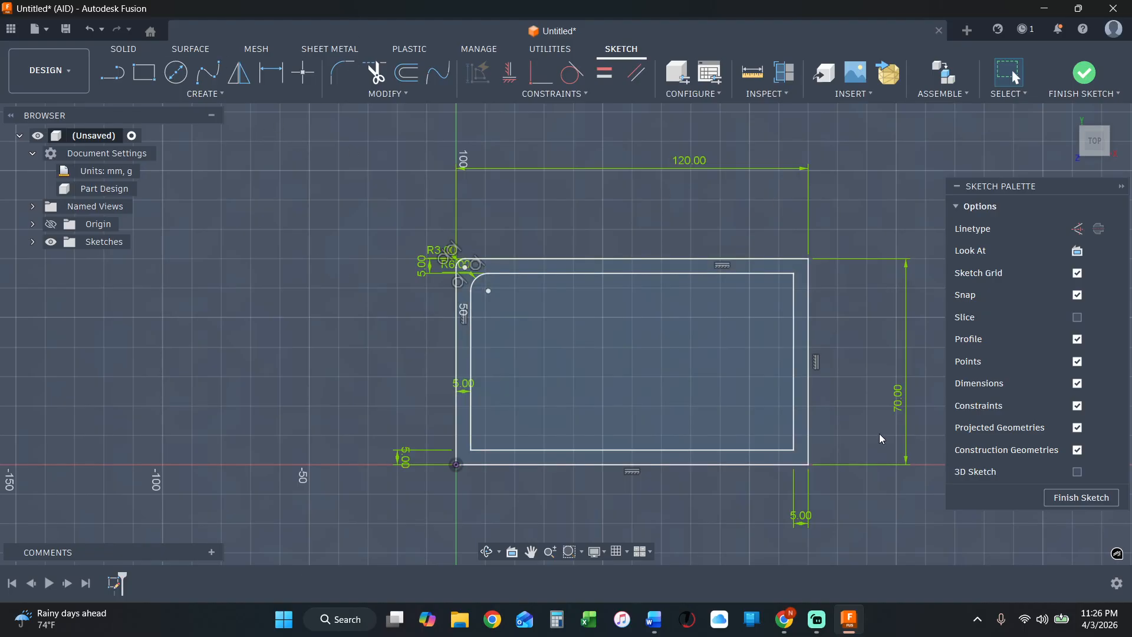
# Select both nested rectangles together with all their dimensions using a selection window, and clear the selection.
pyautogui.moveTo(866, 514); pyautogui.dragTo(374, 207)
pyautogui.click(291, 223)
pyautogui.moveTo(308, 129)
pyautogui.mouseDown()
pyautogui.moveTo(752, 299)
pyautogui.moveTo(952, 539)
pyautogui.moveTo(939, 548)
pyautogui.mouseUp()
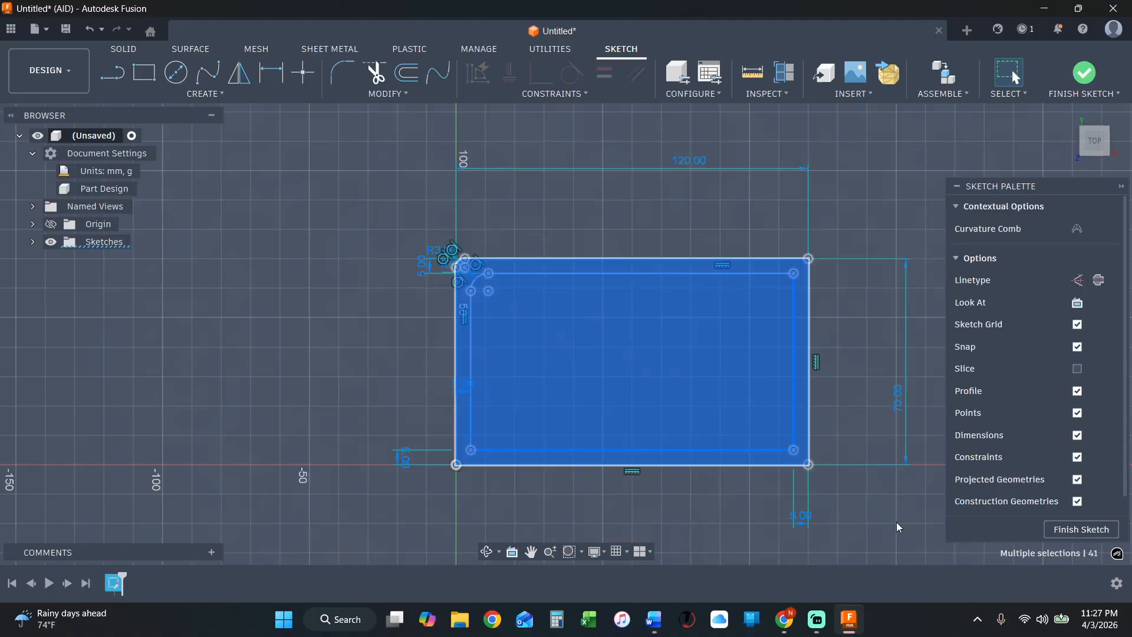
pyautogui.click(897, 522)
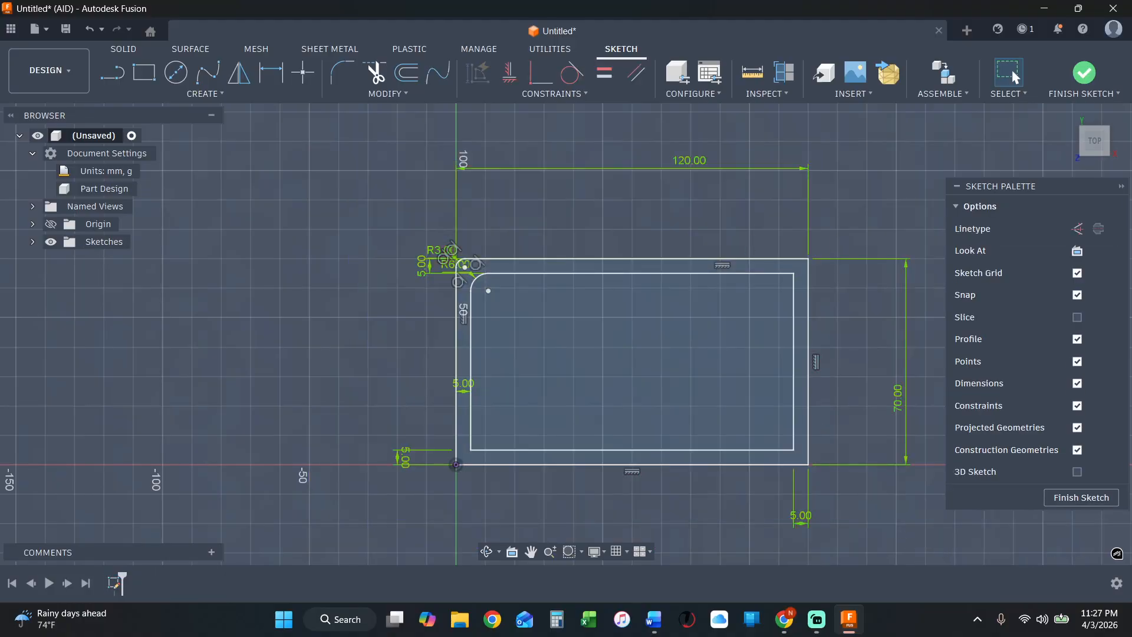